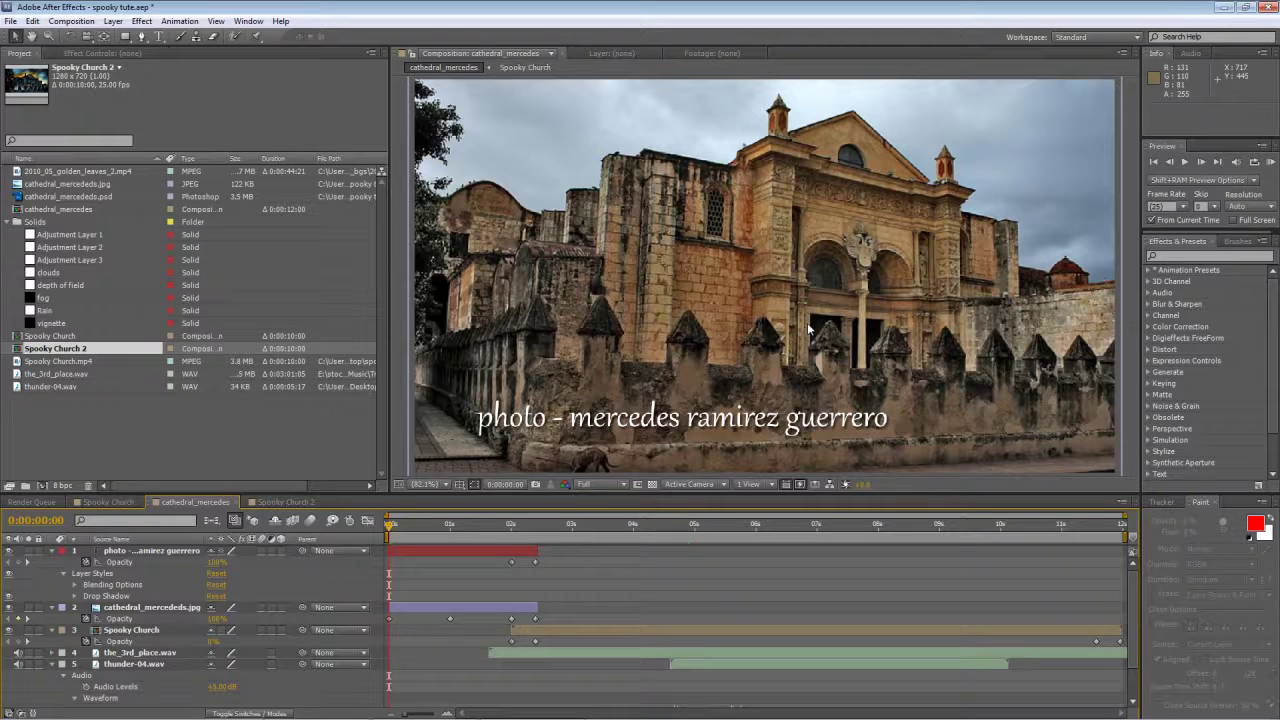
Step: Preview the finished Spooky Church 2 composition, then switch over to Photoshop
left_click(288, 502)
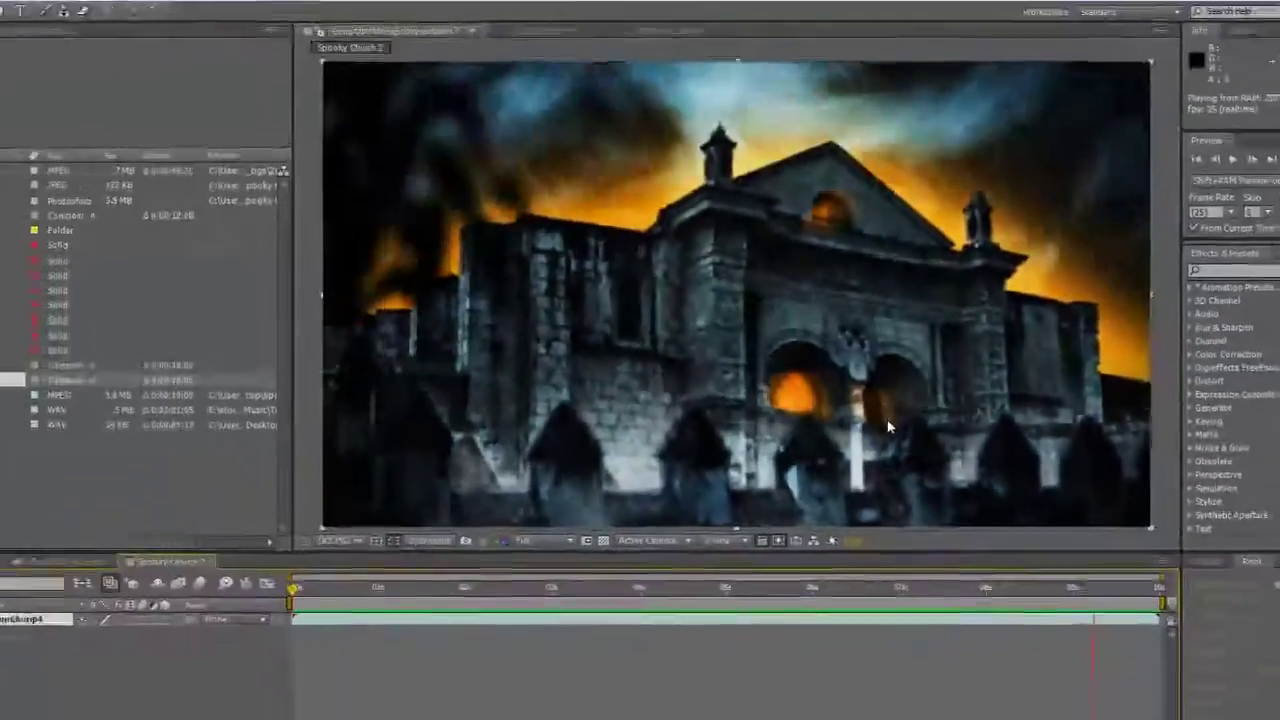
key("space")
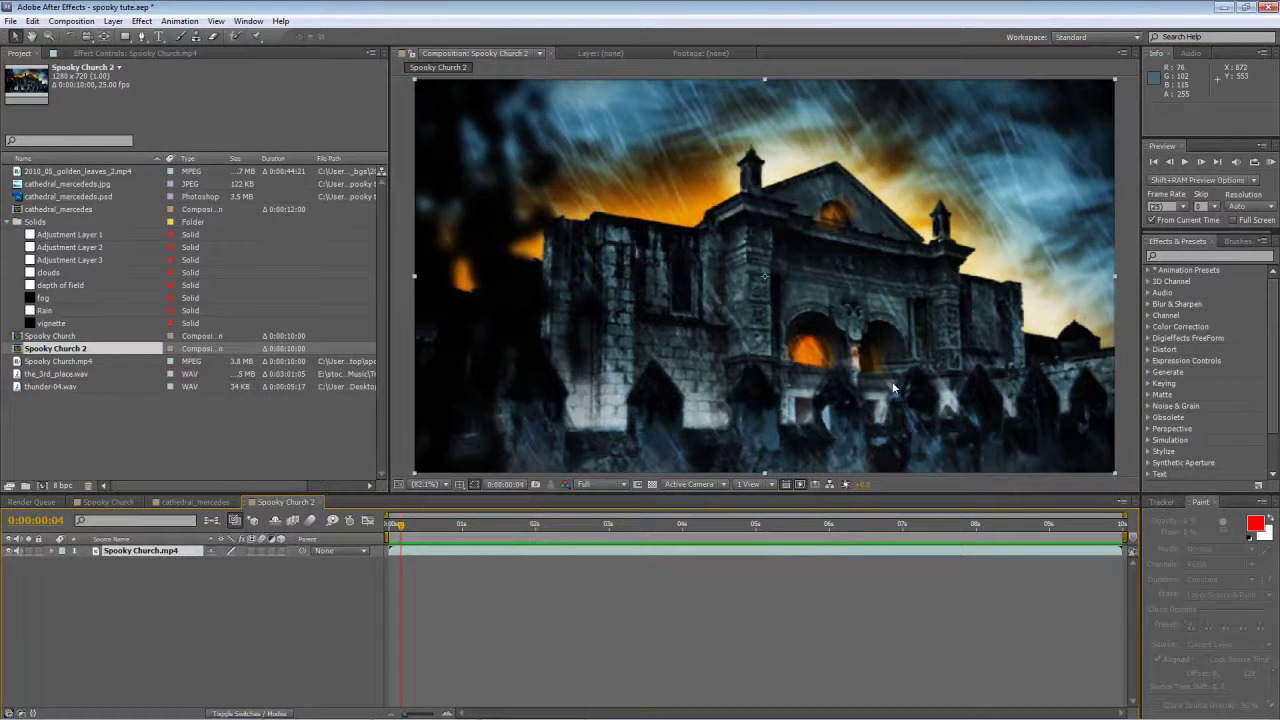
key("alt+Tab")
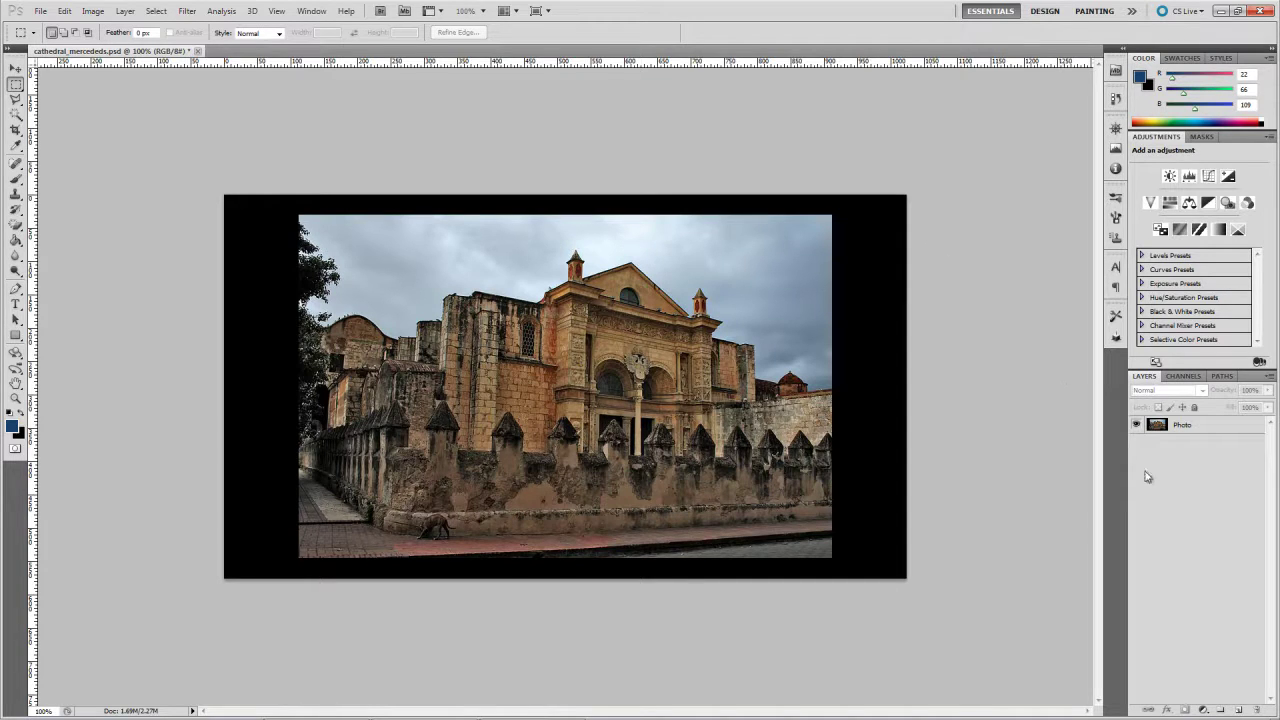
Step: Scale the Photo layer to about 142% and rotate it -1.40° so it covers the canvas
left_click(1160, 428)
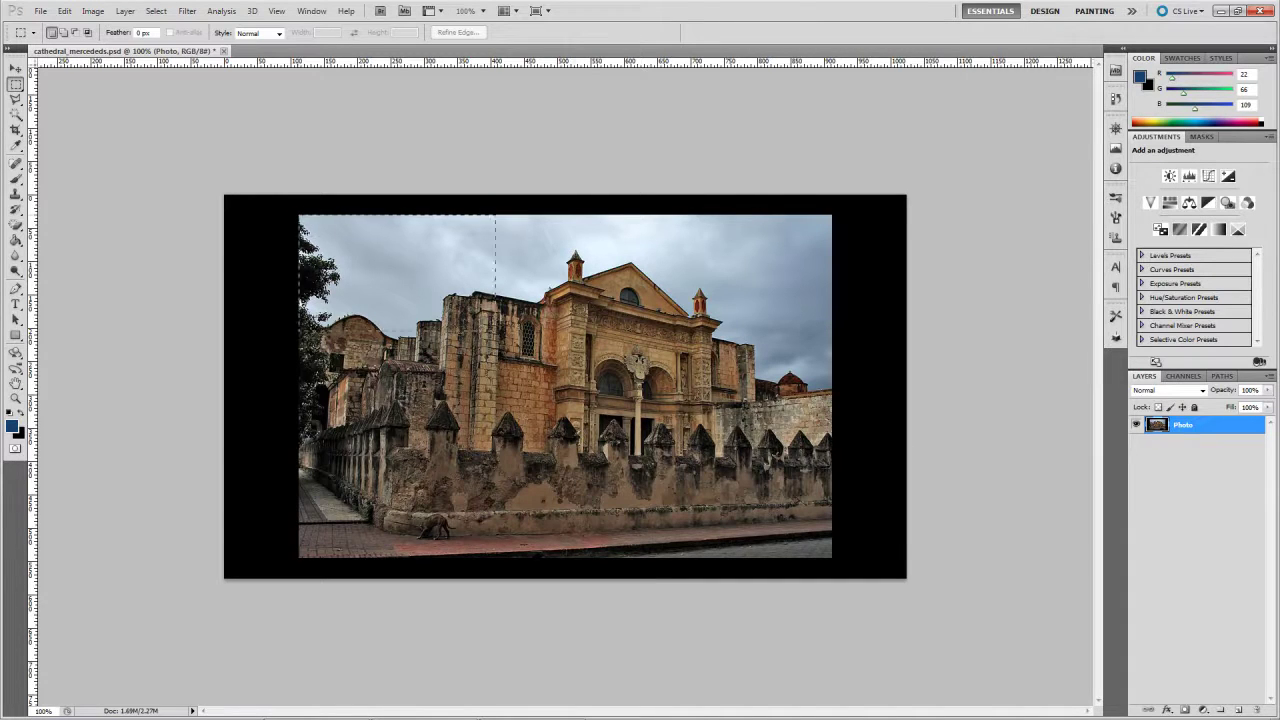
left_click_drag(614, 520, 831, 557)
key("ctrl+t")
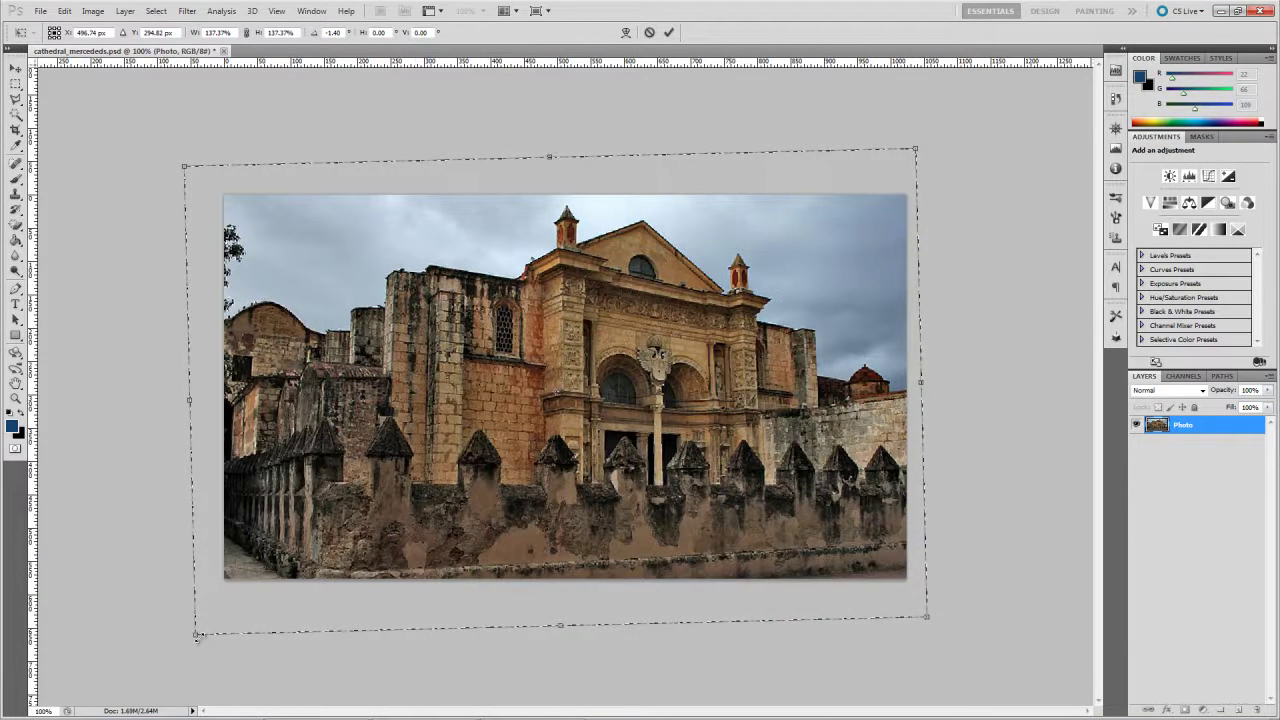
left_click_drag(197, 635, 172, 653)
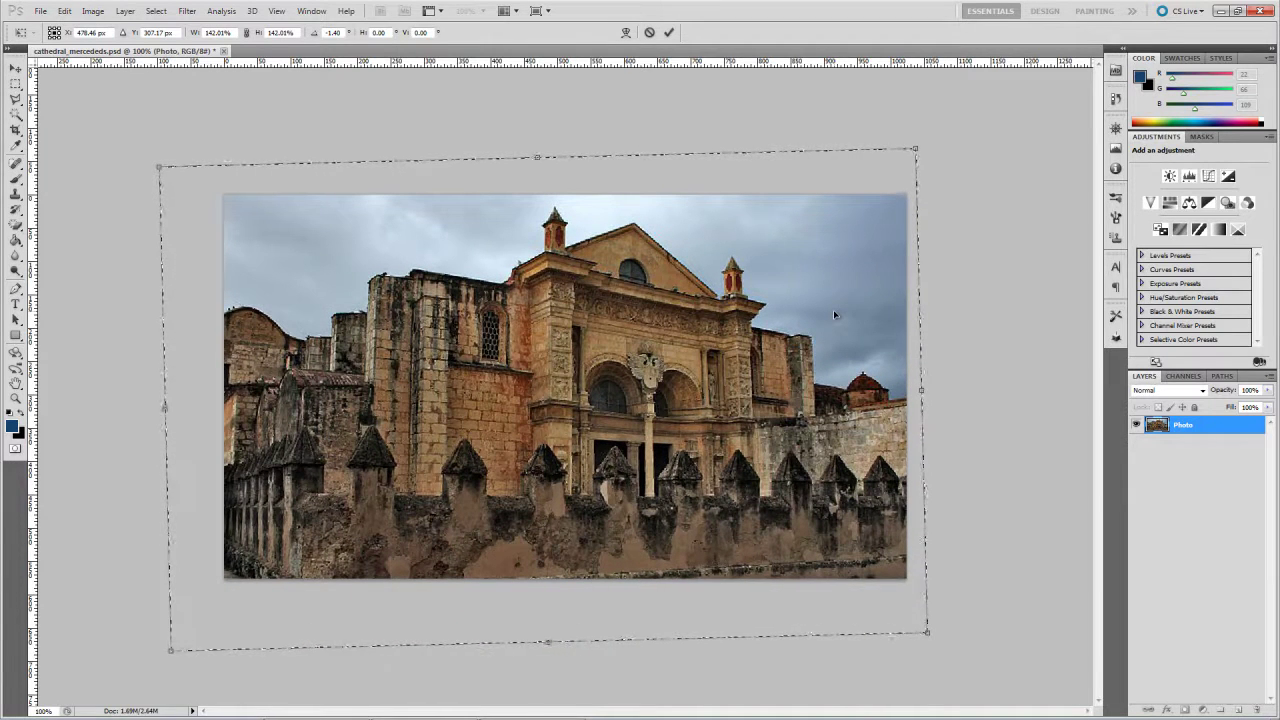
Step: Commit the scale and rotation, clear the selection, and switch to the Magic Wand tool
key("Return")
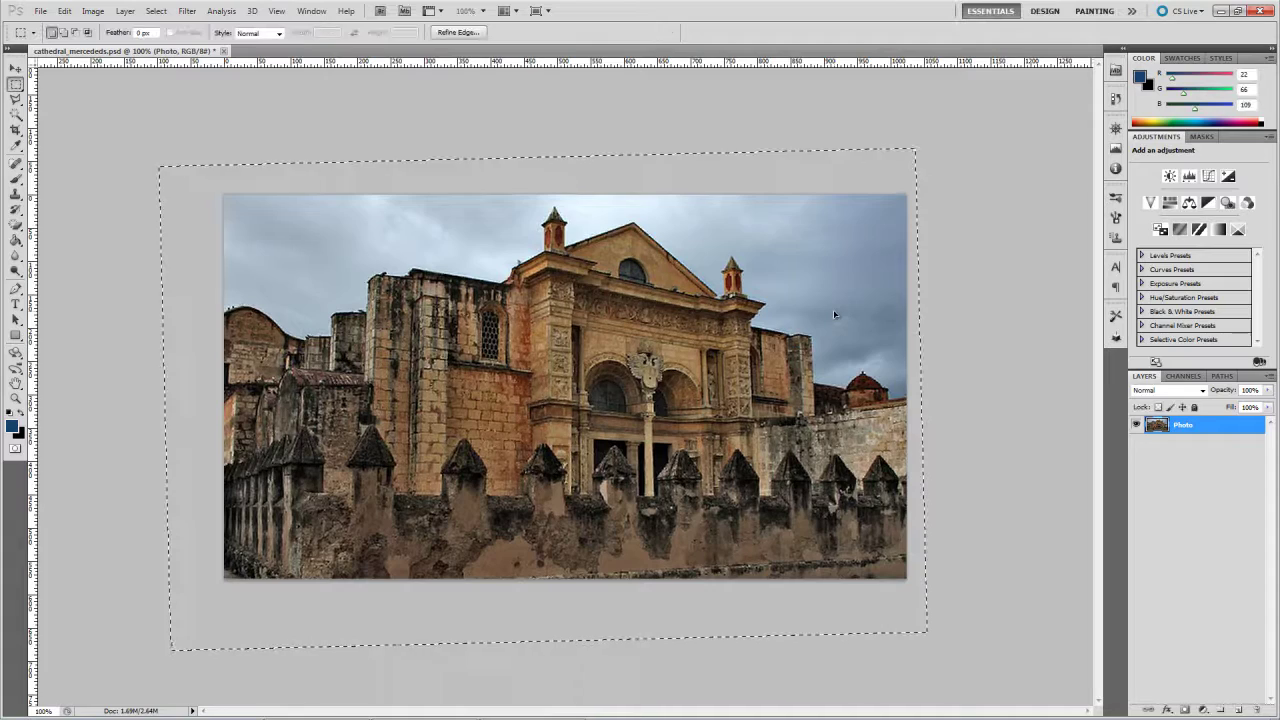
key("ctrl+d")
key("l")
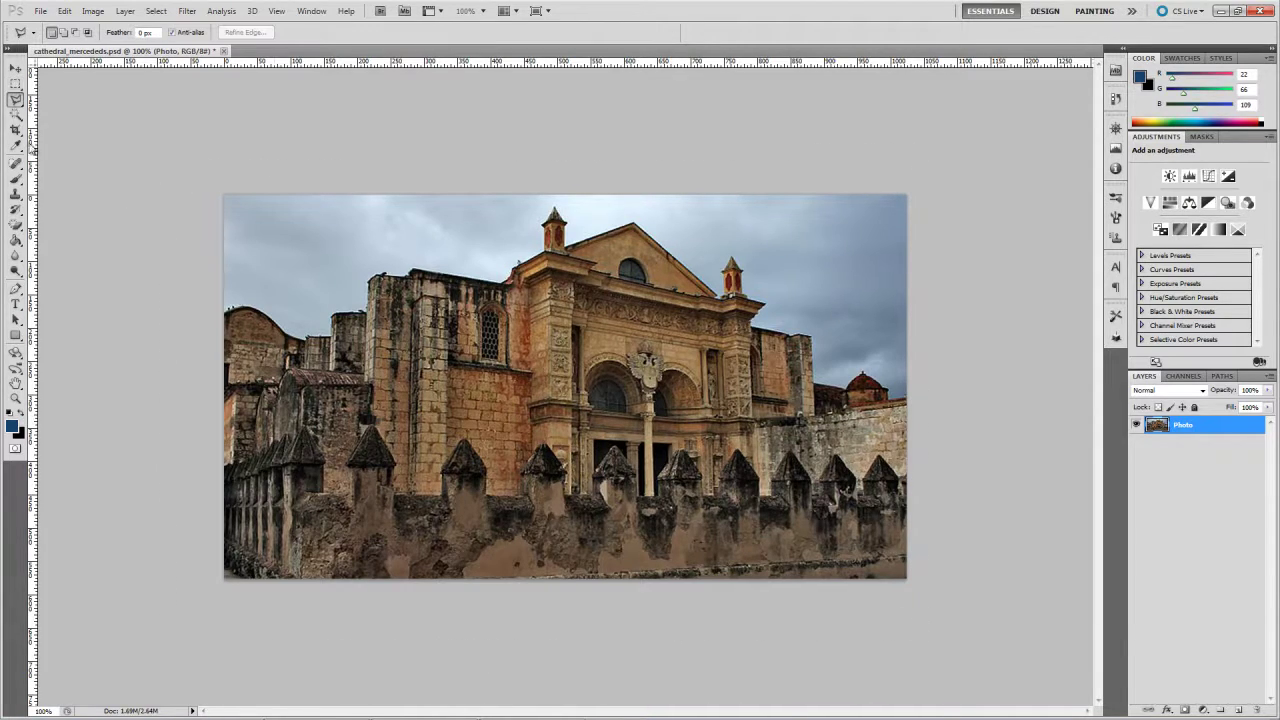
left_click(19, 115)
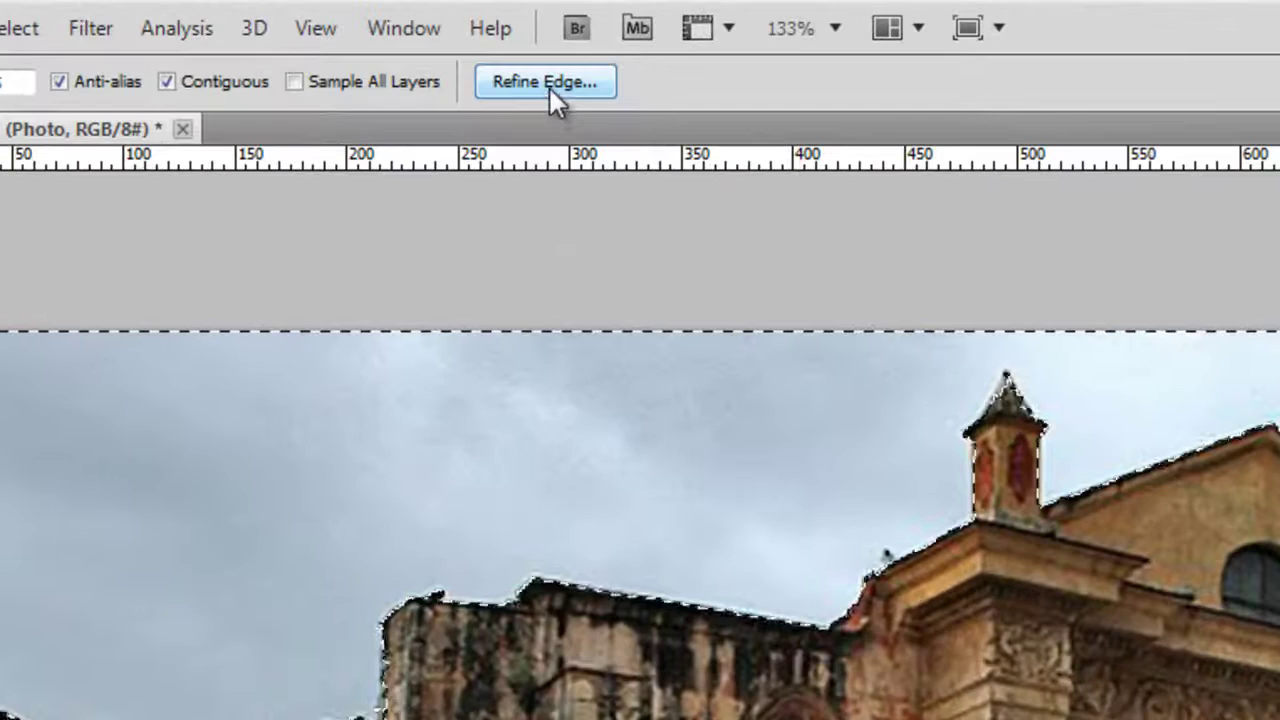
Step: In Refine Edge, enable Smart Radius, set Radius to 2 px and Feather to 2 px
left_click(548, 85)
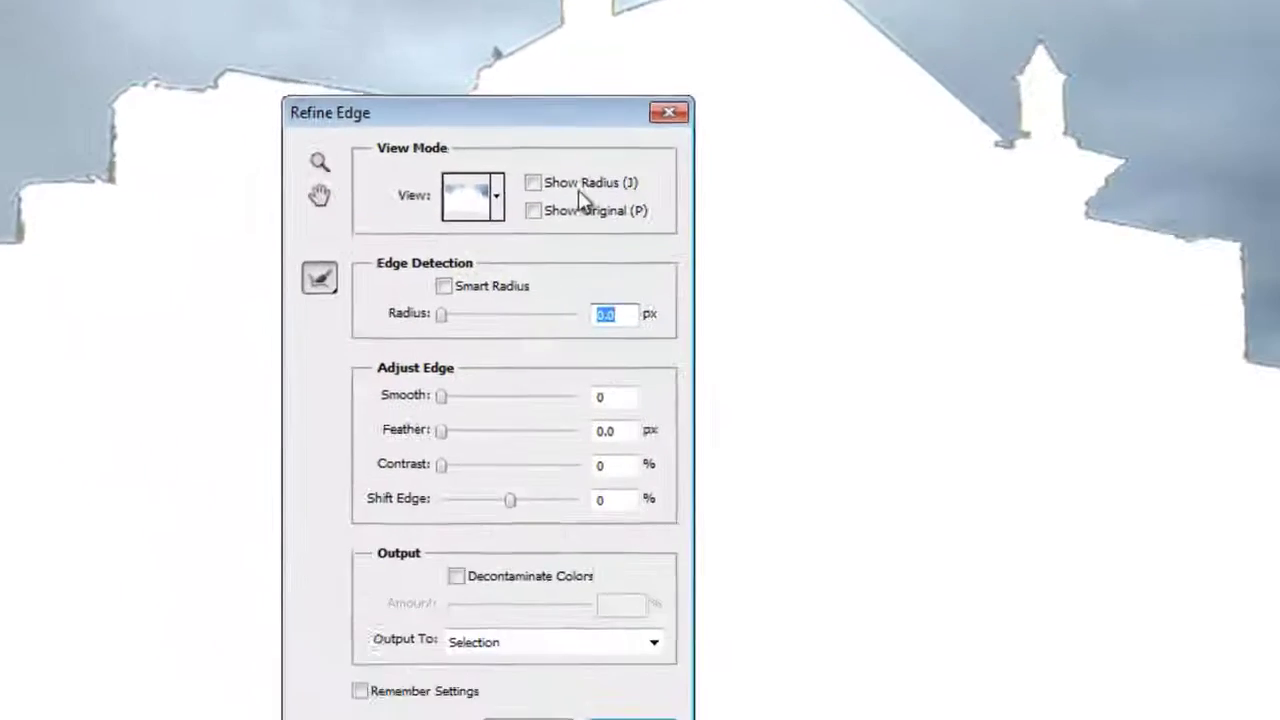
left_click_drag(482, 58, 726, 211)
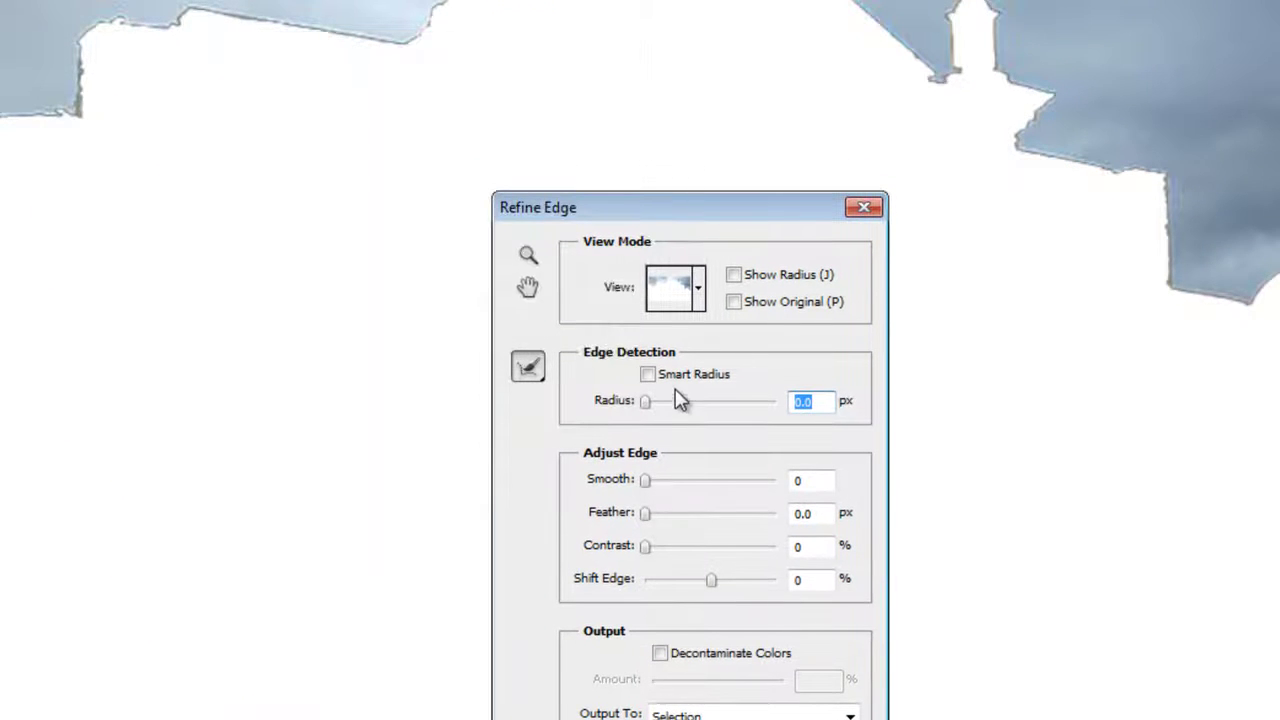
left_click(648, 375)
left_click_drag(645, 405, 659, 405)
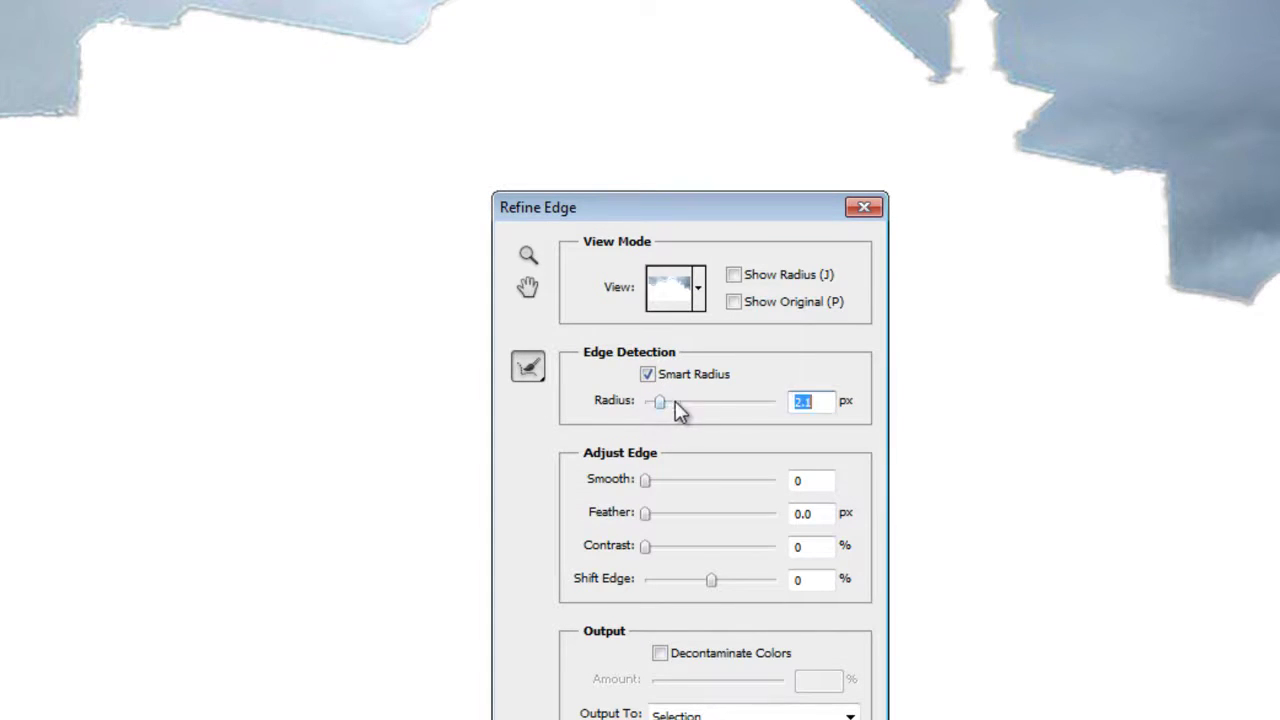
left_click_drag(816, 400, 770, 405)
type("2")
left_click_drag(645, 513, 664, 526)
left_click(815, 513)
type("2")
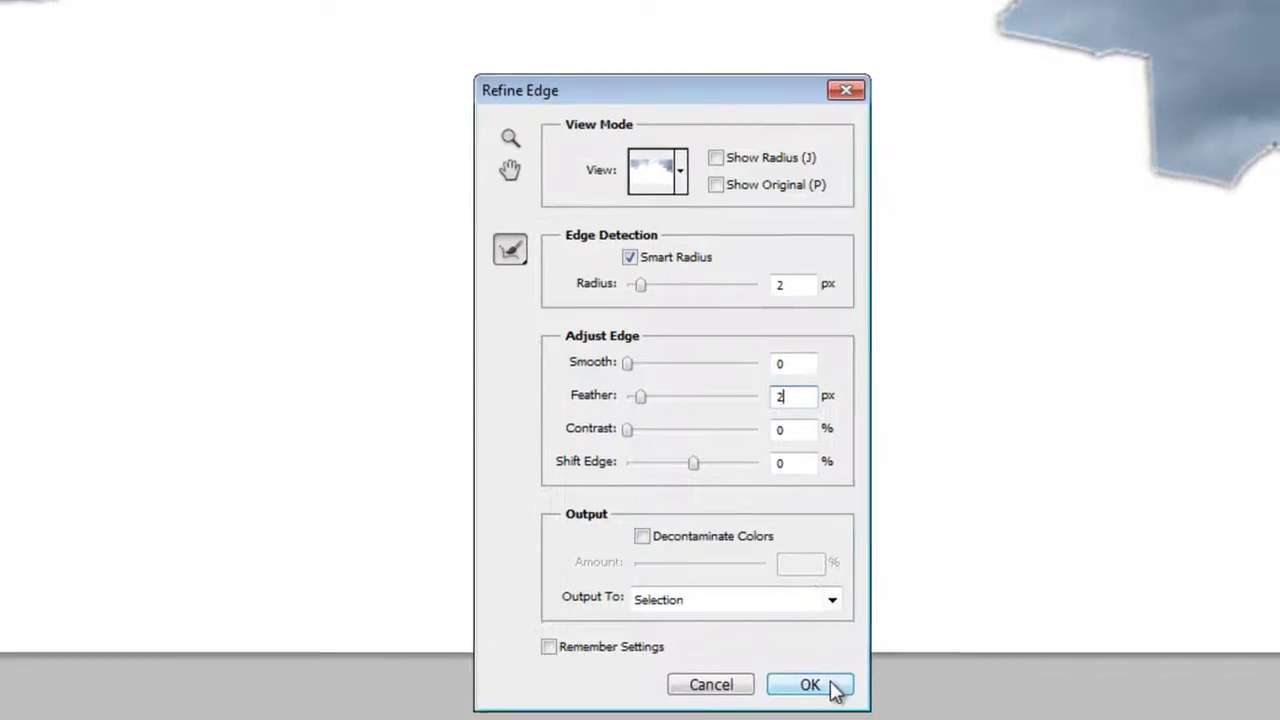
left_click(826, 672)
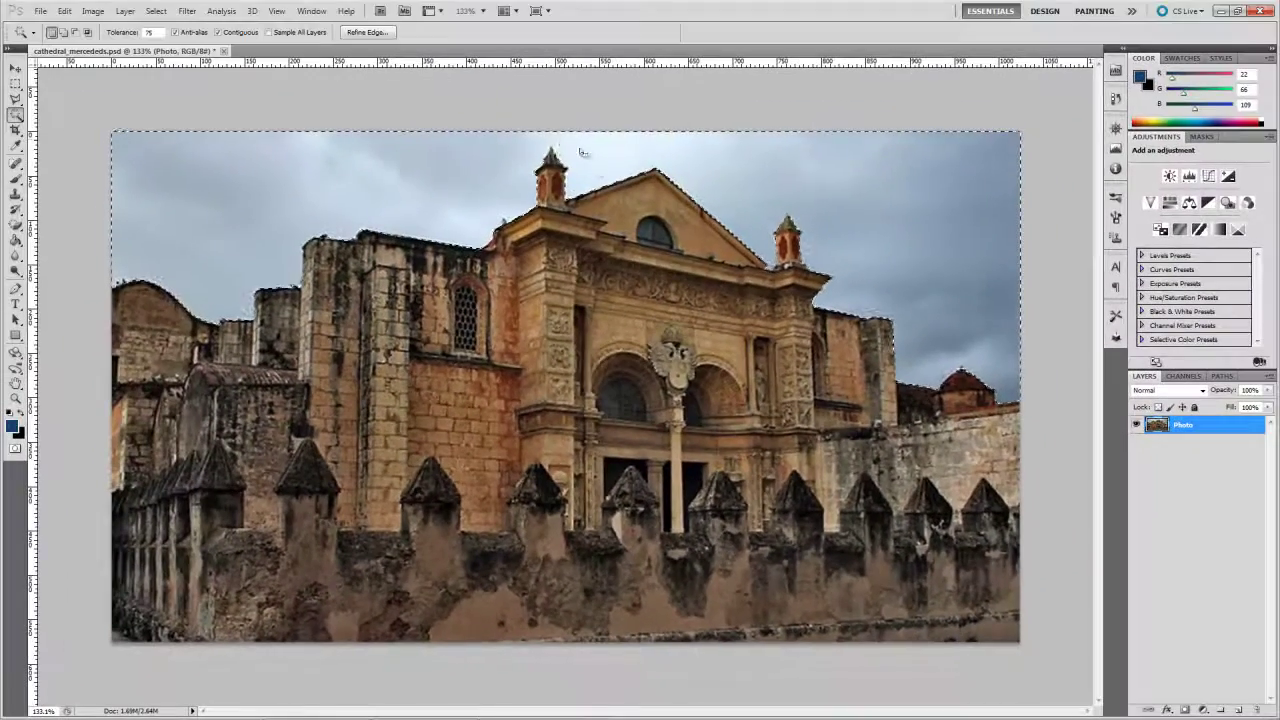
Step: Delete the selected sky to transparency and clear the selection
key("Delete")
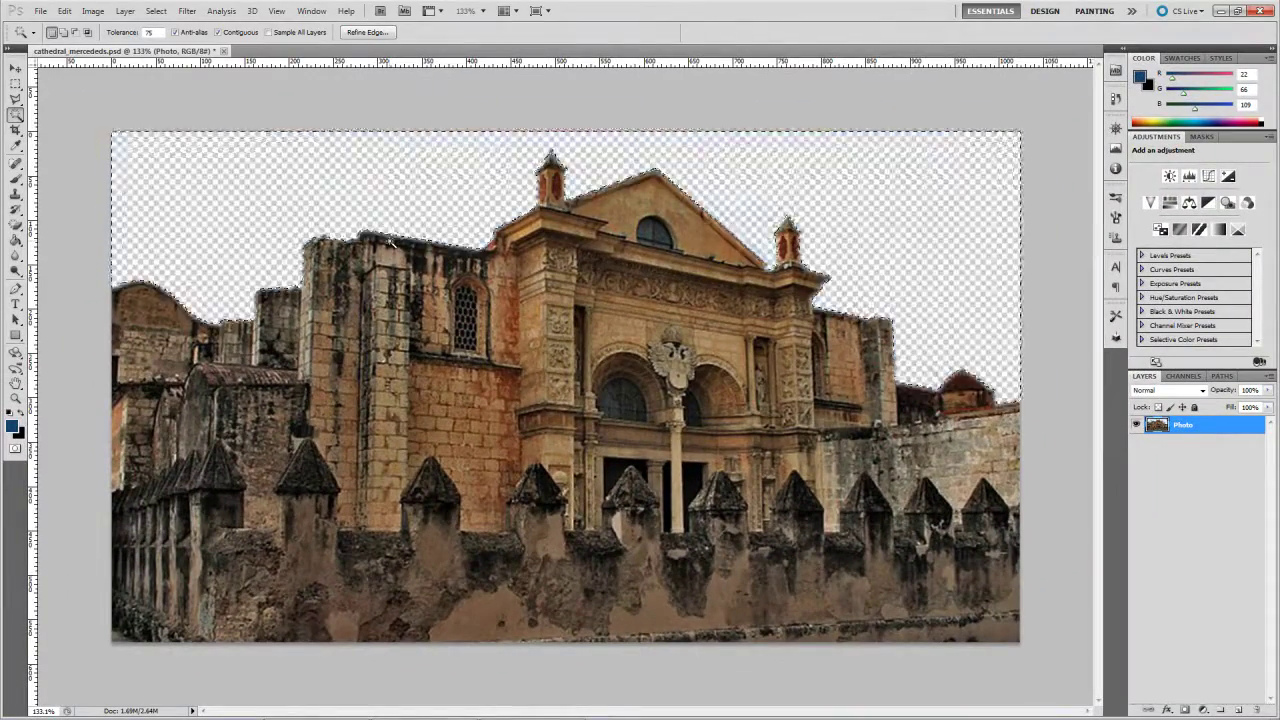
left_click(15, 68)
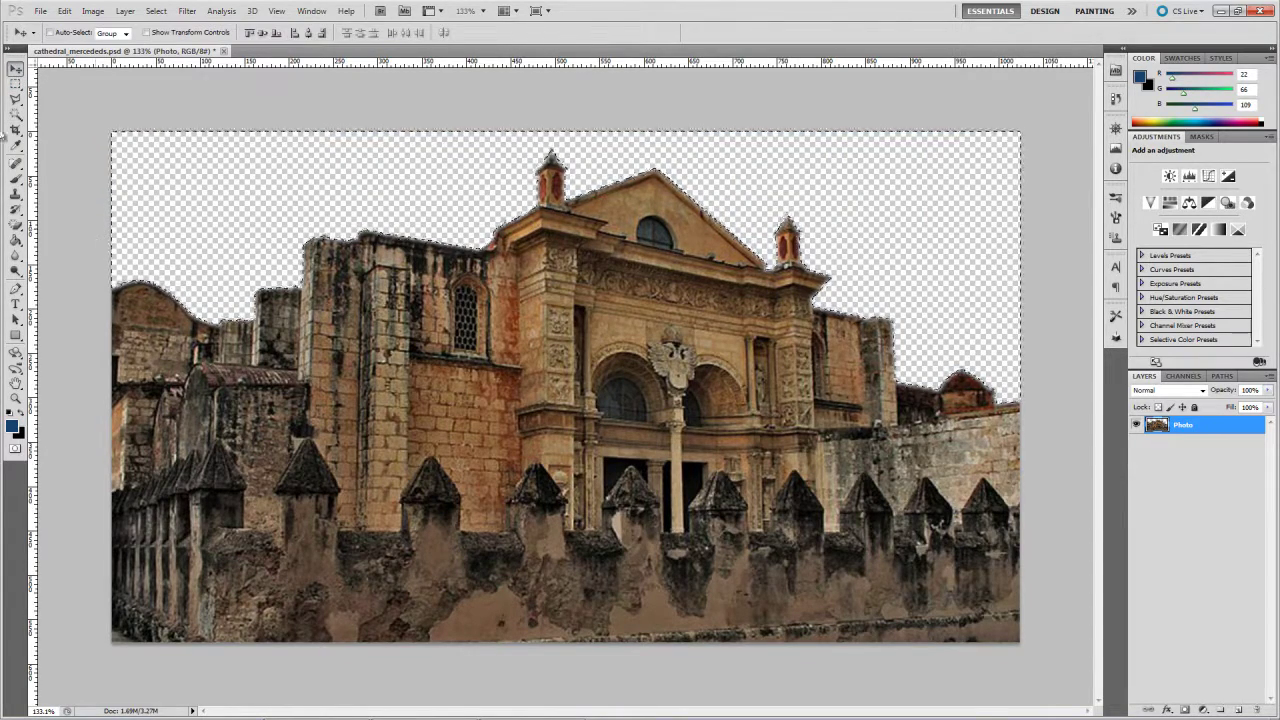
left_click(15, 99)
right_click(229, 187)
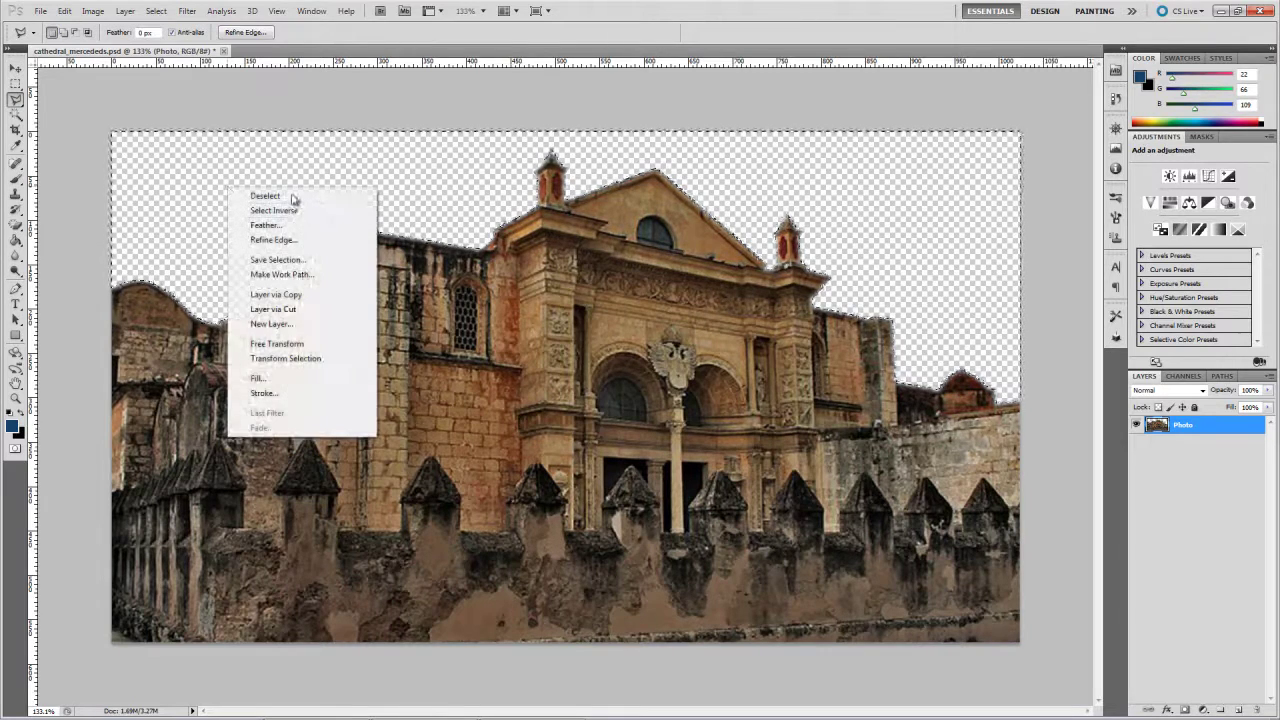
left_click(293, 189)
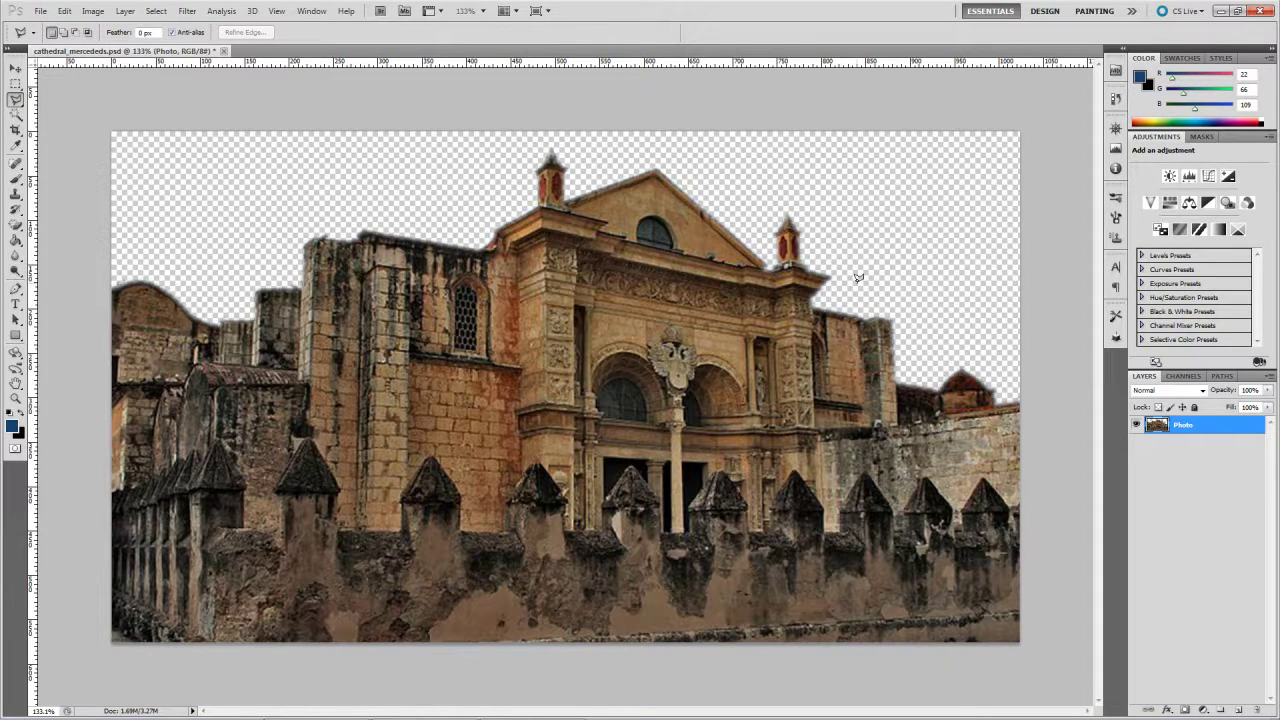
Step: Save the cathedral cutout as spooky church.psd, accepting the Photoshop format options
left_click(40, 11)
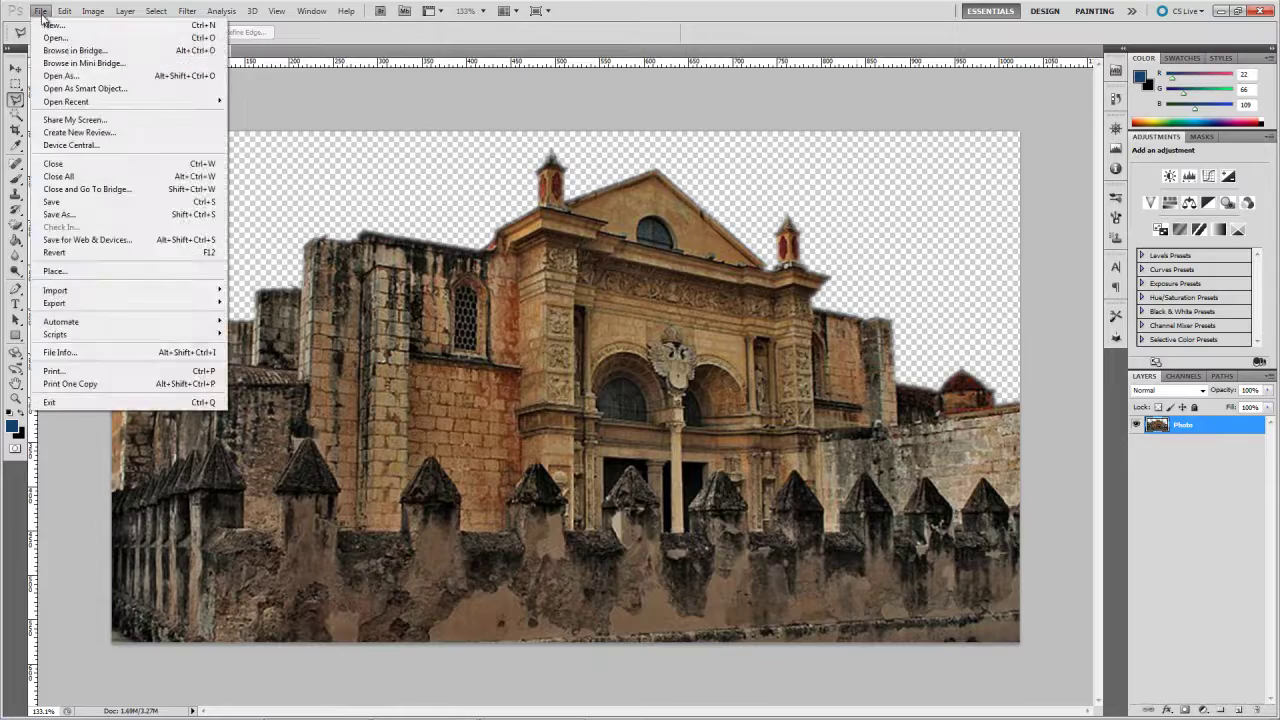
left_click(90, 214)
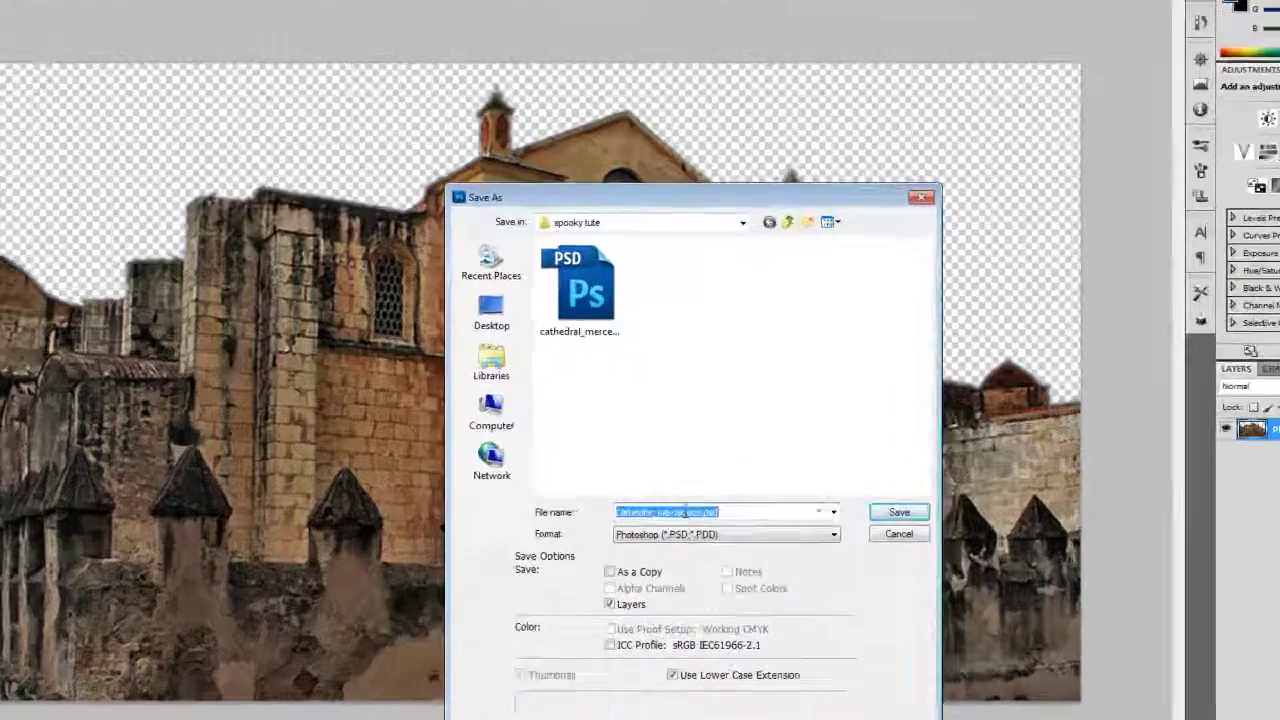
left_click(717, 491)
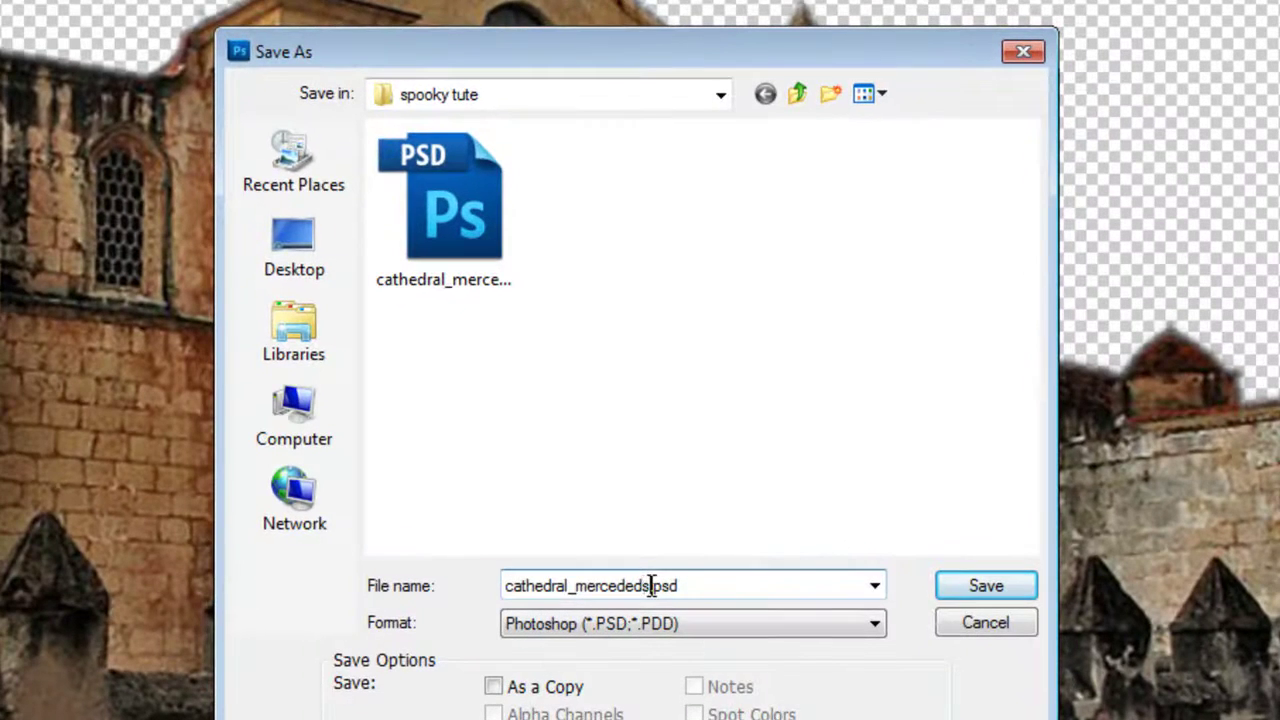
left_click_drag(717, 491, 575, 471)
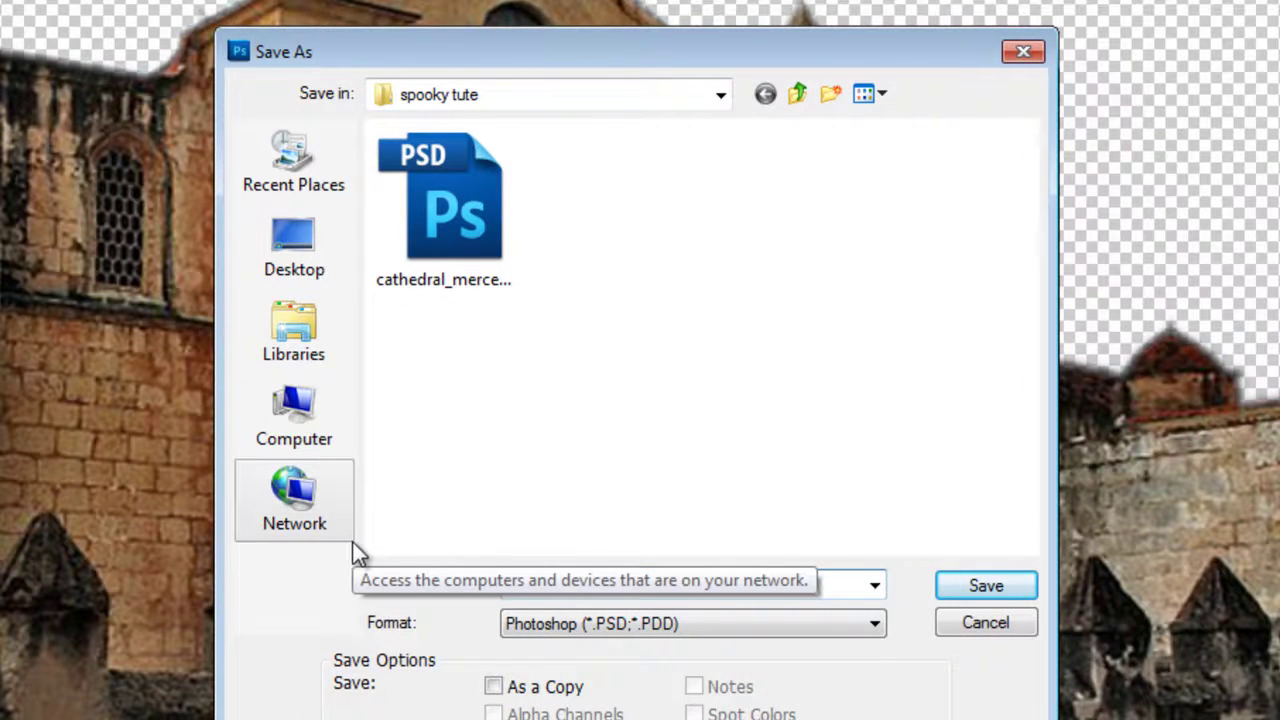
type("spooky church")
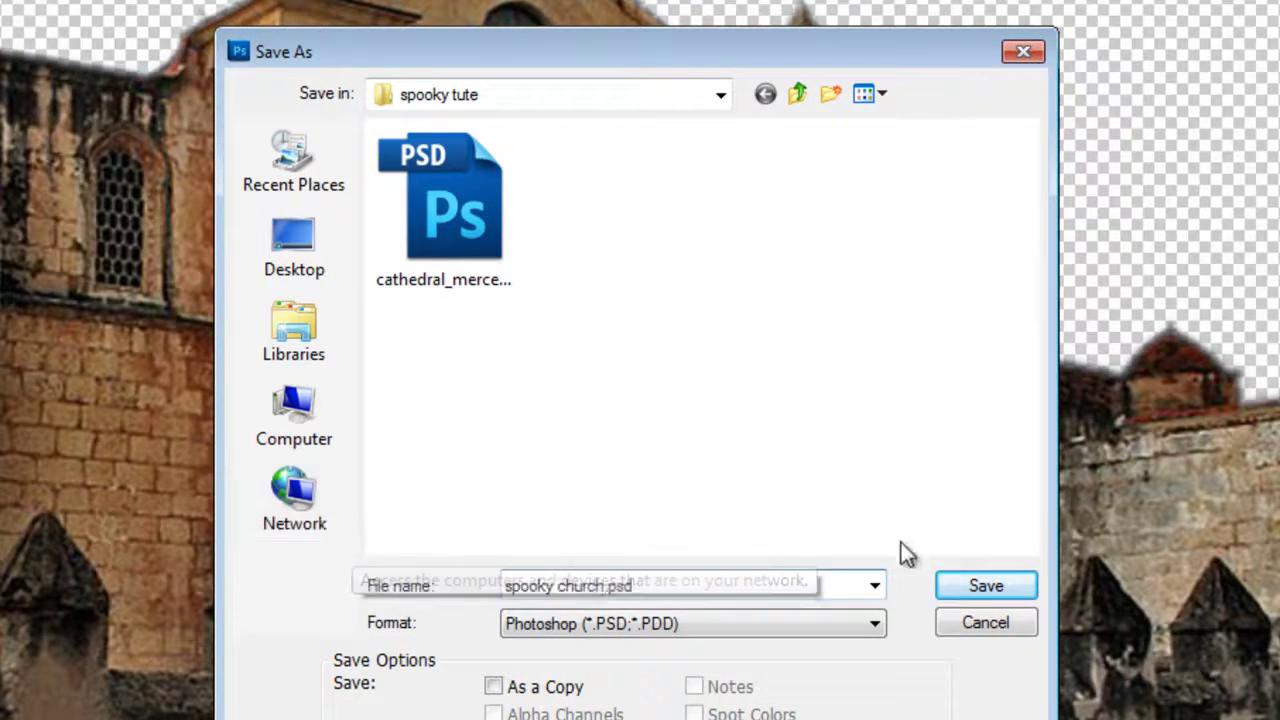
left_click(988, 588)
left_click(786, 86)
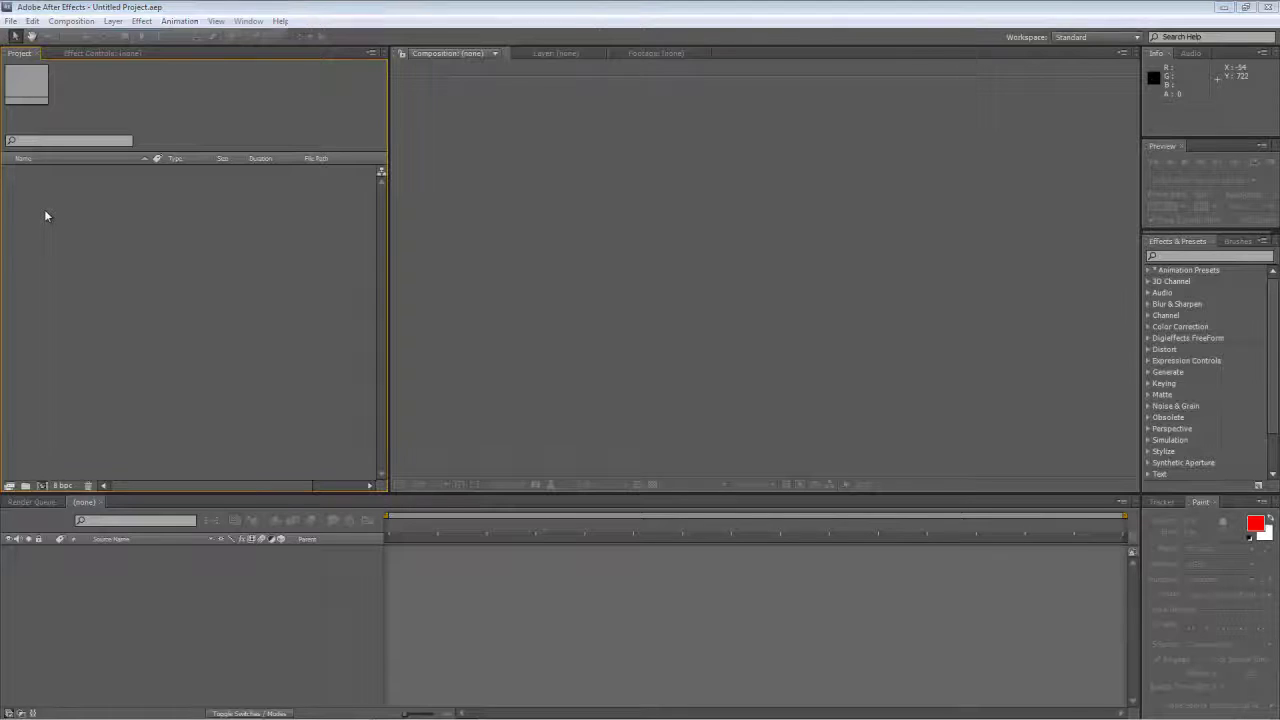
Step: Import spooky church.psd into After Effects as a composition
double_click(45, 215)
left_click_drag(280, 38, 418, 188)
left_click(463, 260)
left_click(703, 423)
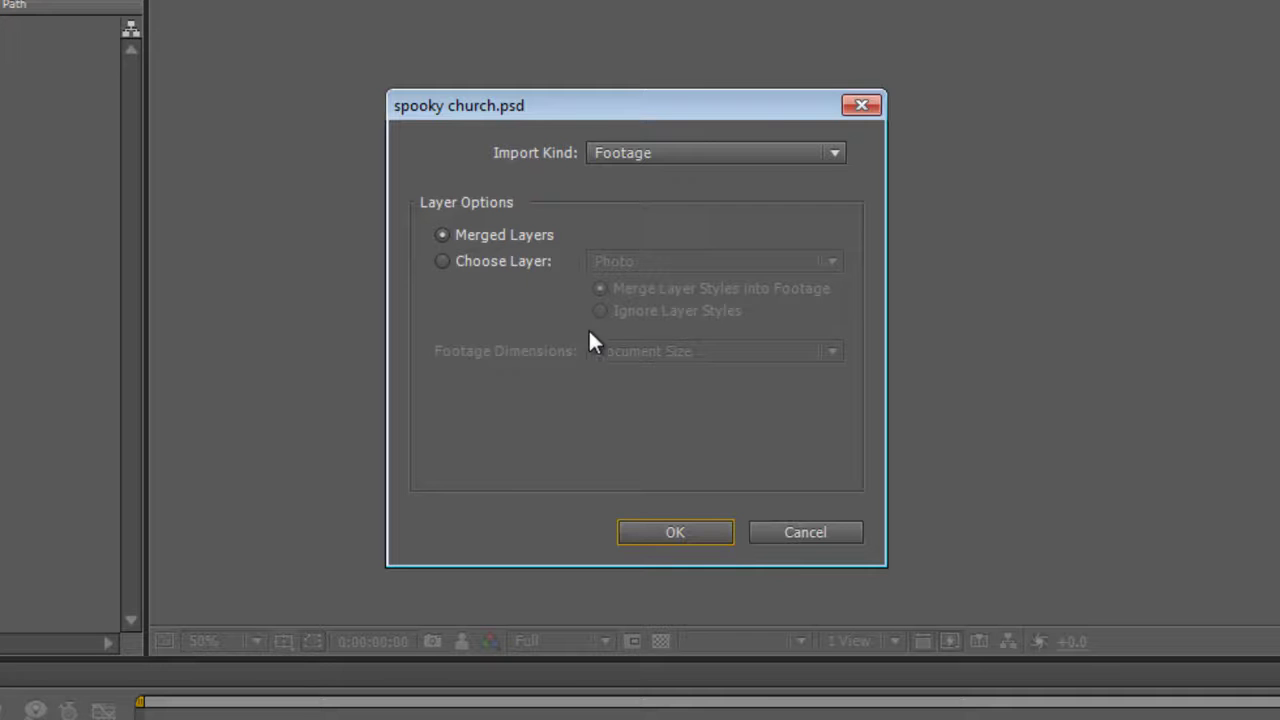
left_click(622, 155)
left_click(643, 213)
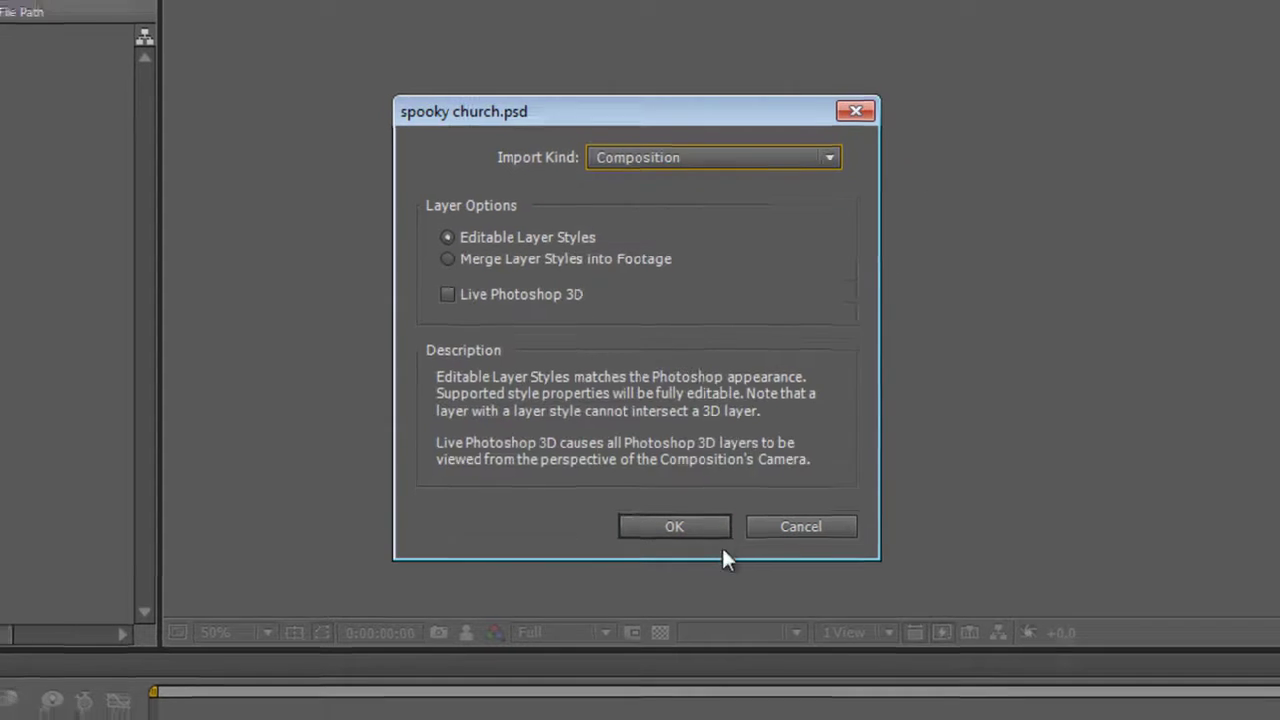
left_click(712, 532)
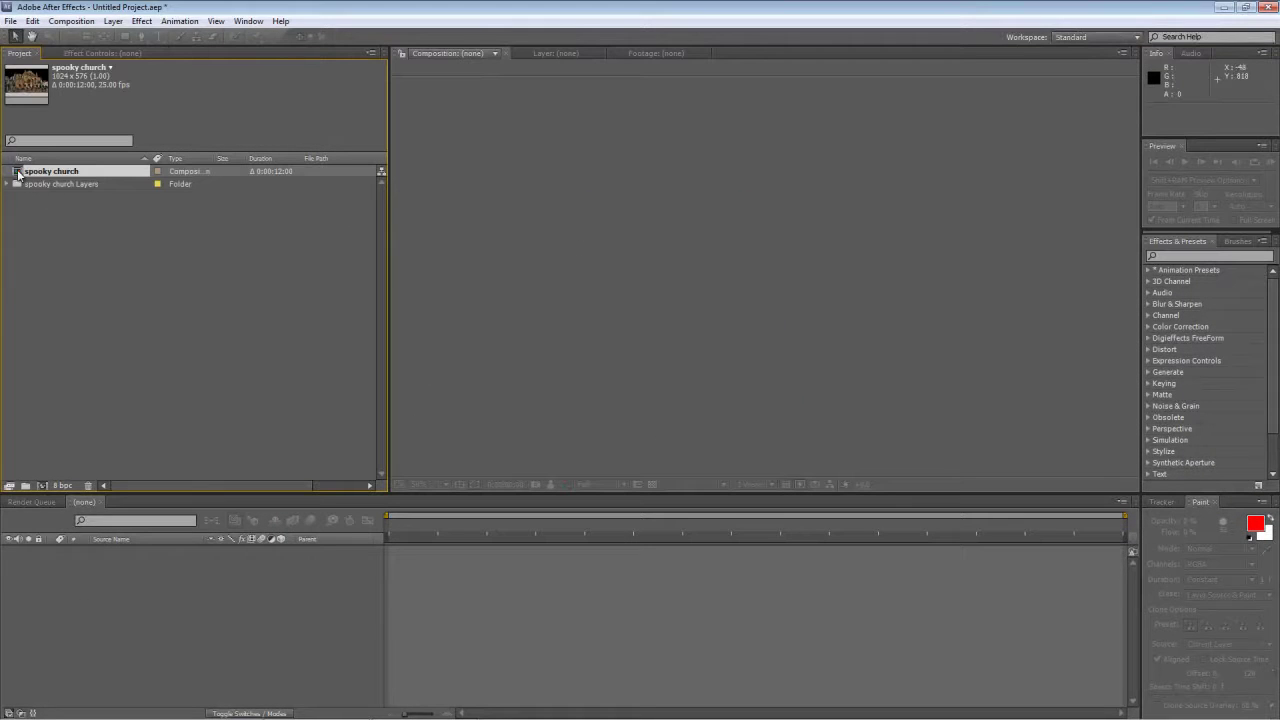
Step: Open the spooky church comp, shorten its duration to 0:00:10:00, and view it at 50%
double_click(17, 173)
scroll(766, 258, "down", 1)
scroll(766, 258, "up", 1)
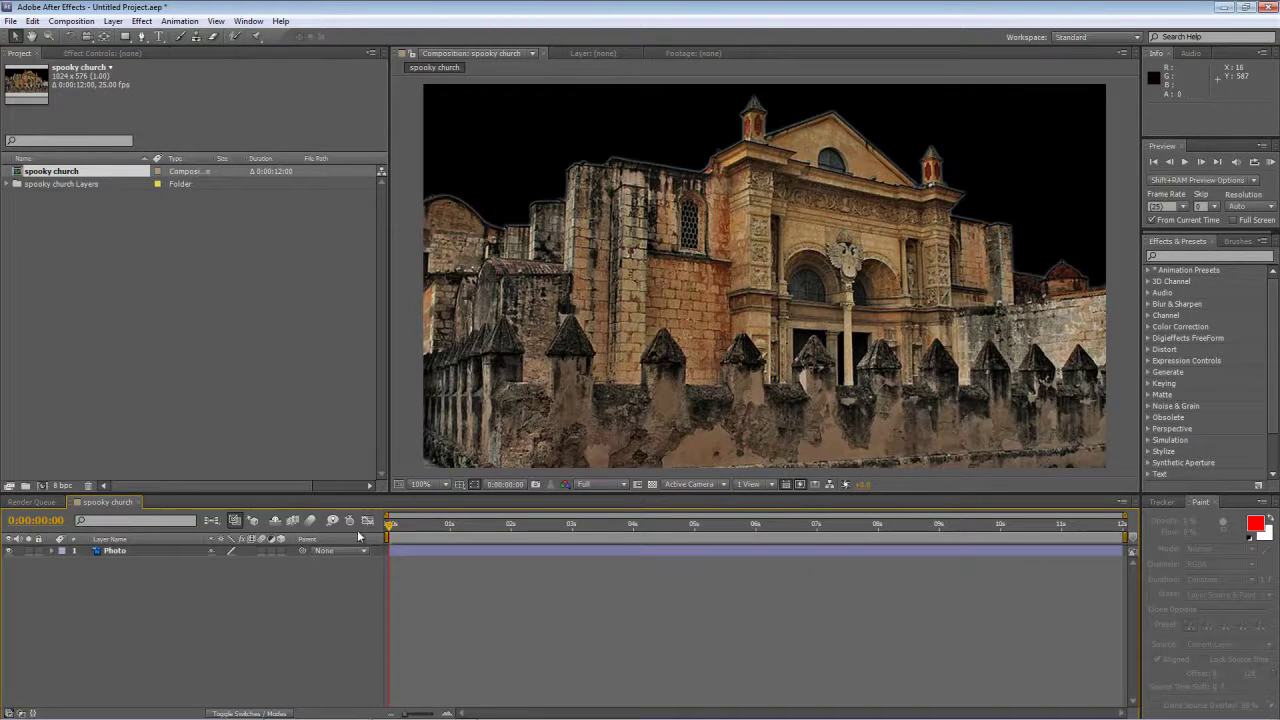
left_click(138, 553)
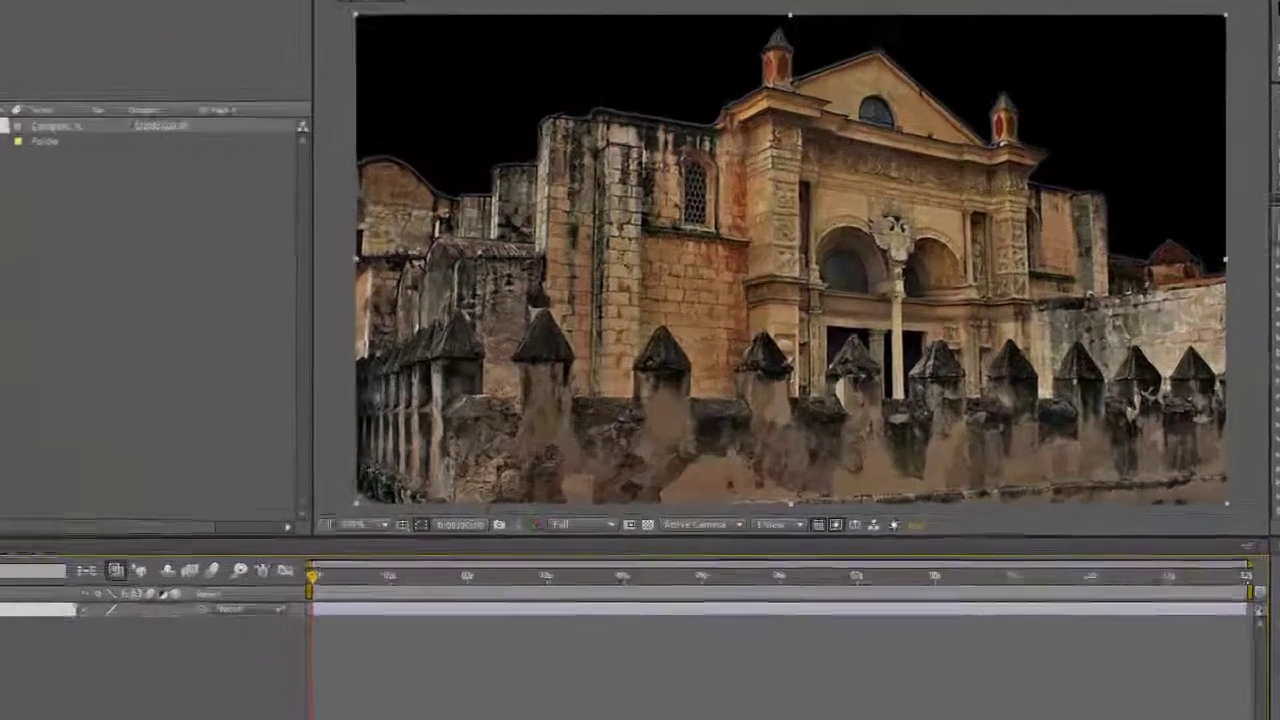
key("ctrl+k")
left_click_drag(513, 69, 490, 100)
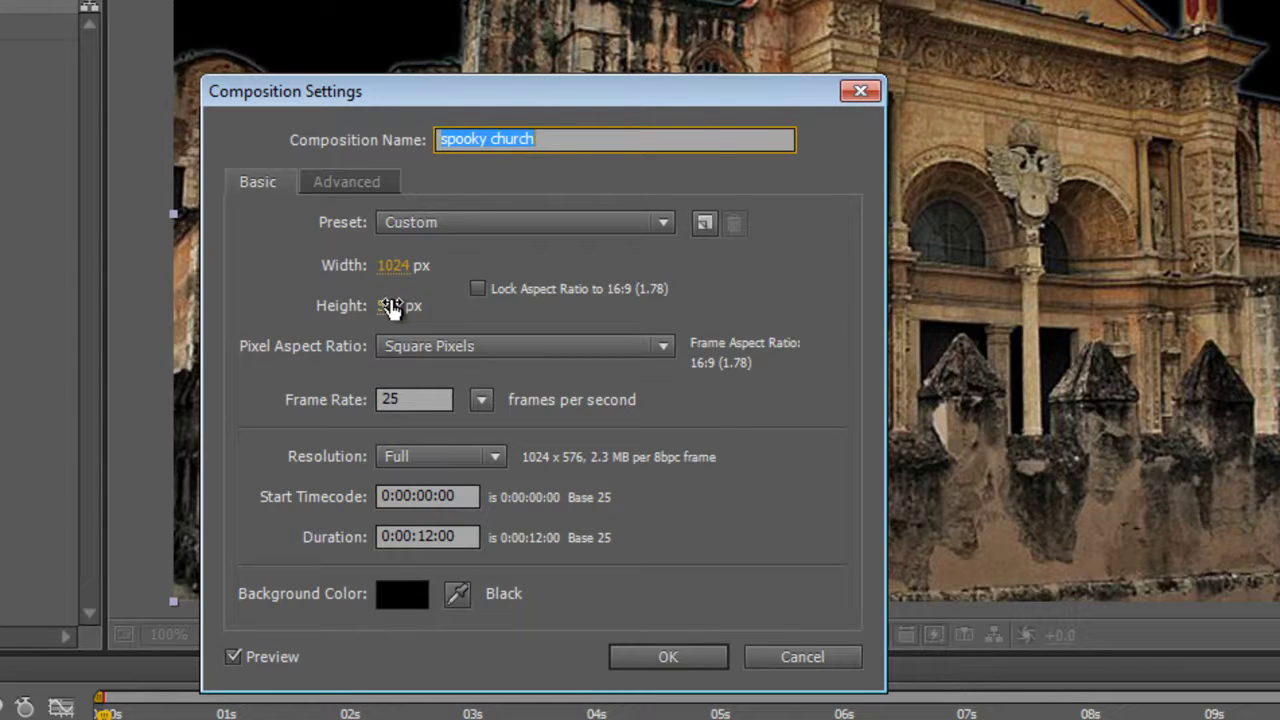
left_click(434, 537)
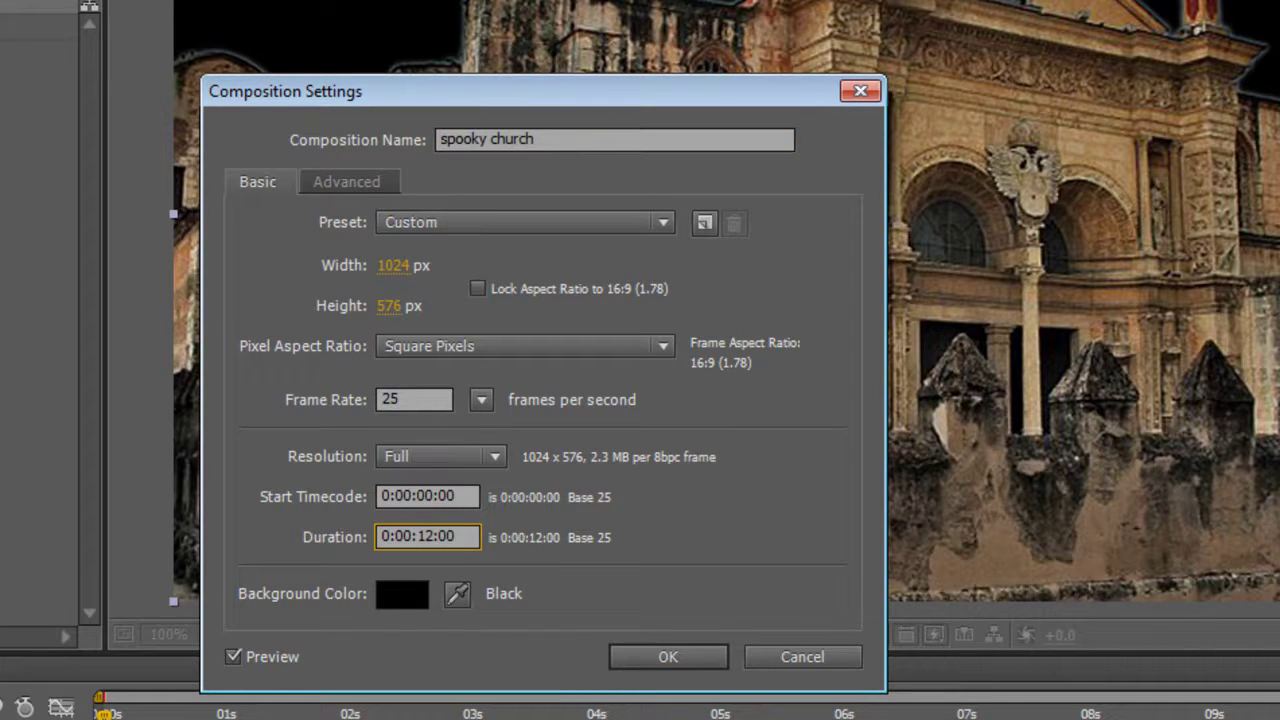
key("BackSpace")
type("0")
left_click(668, 657)
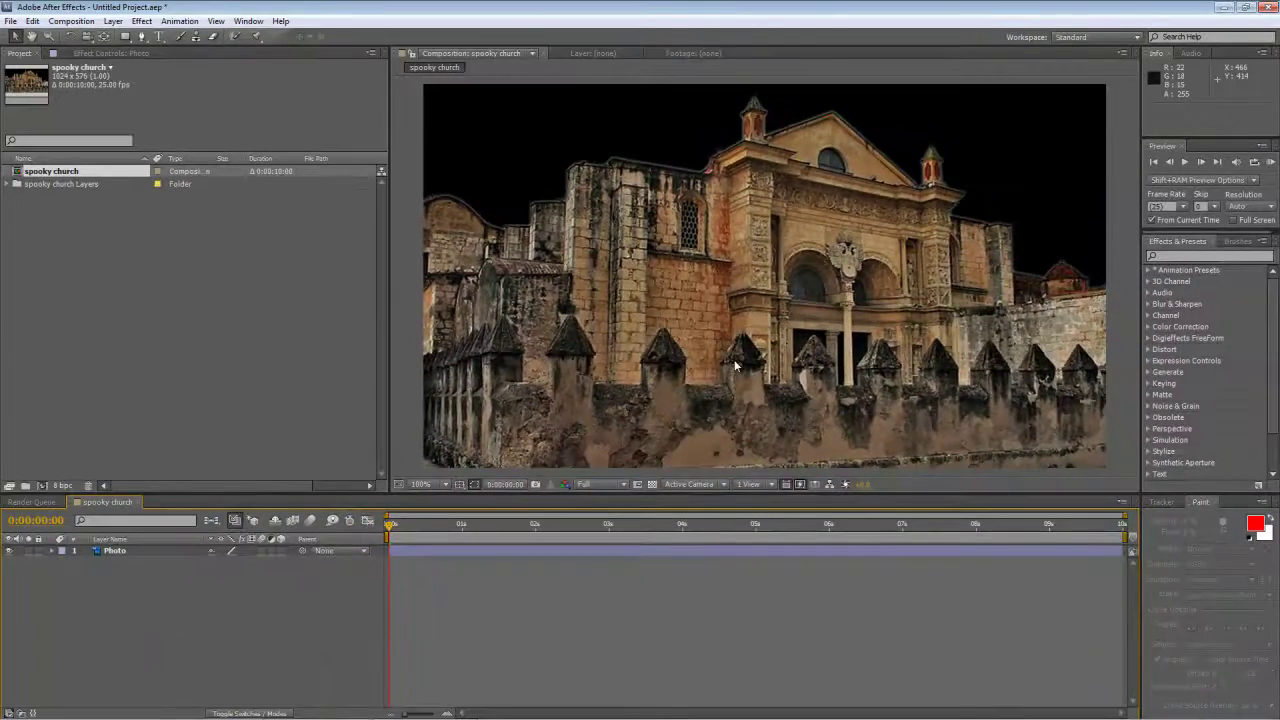
key("comma")
key("comma")
Step: Create a new solid named Clouds, move it under the Photo layer, and zoom to 100%
right_click(206, 607)
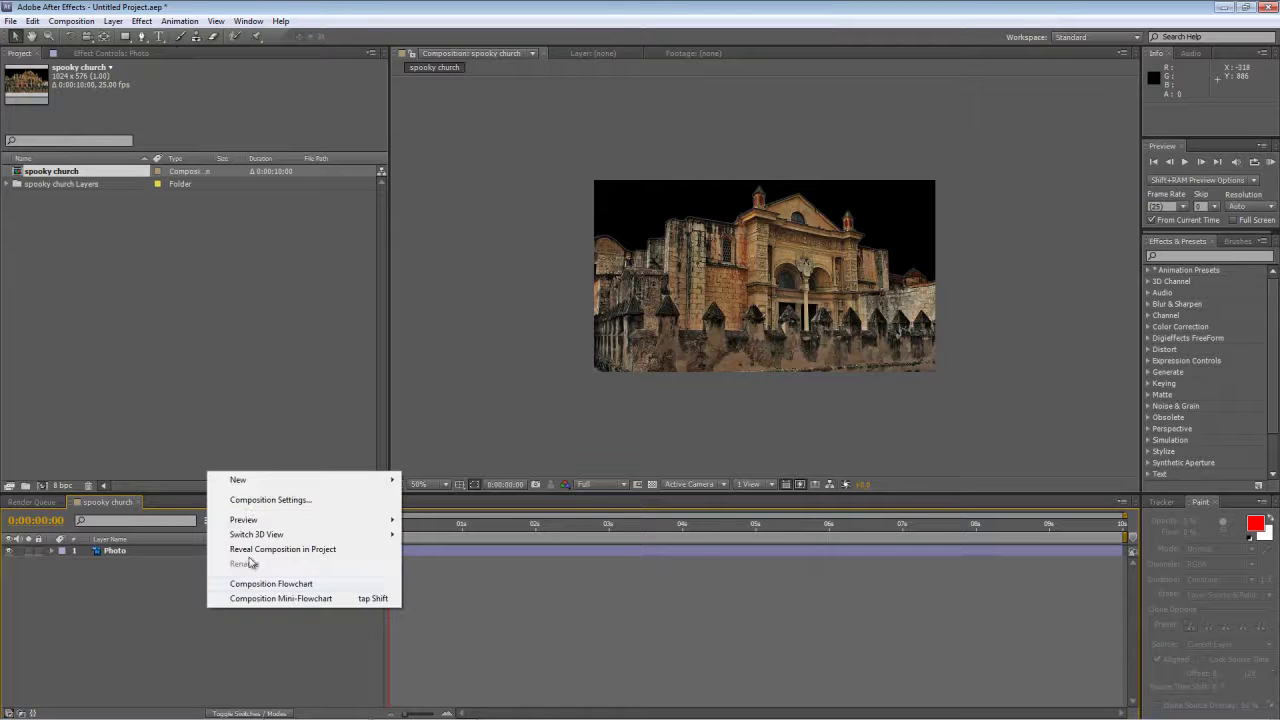
mouse_move(245, 485)
left_click(450, 516)
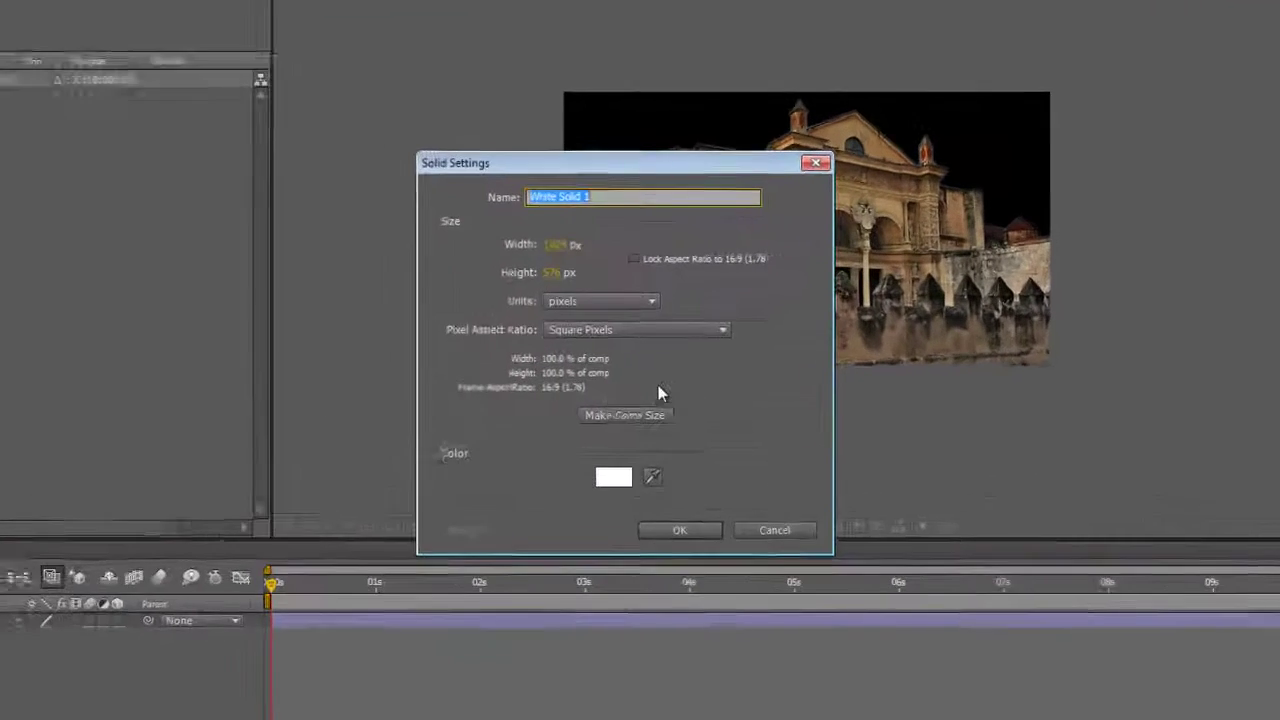
type("Clouds")
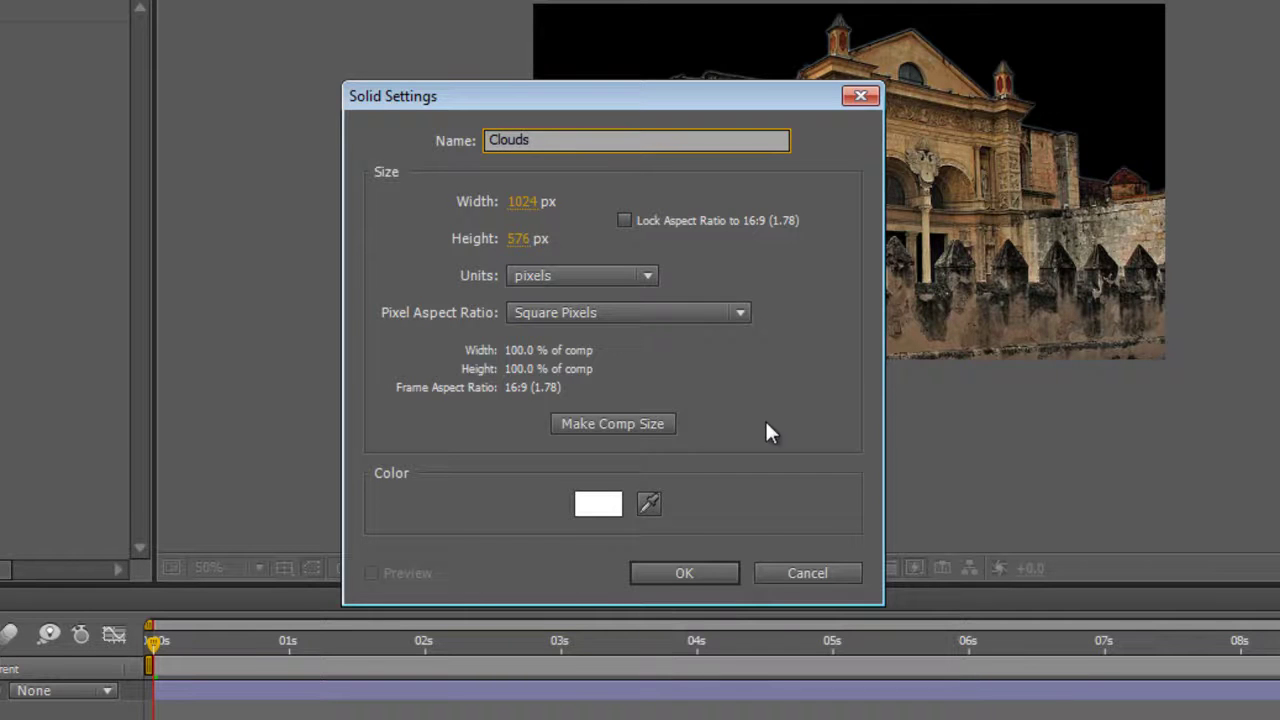
left_click(700, 571)
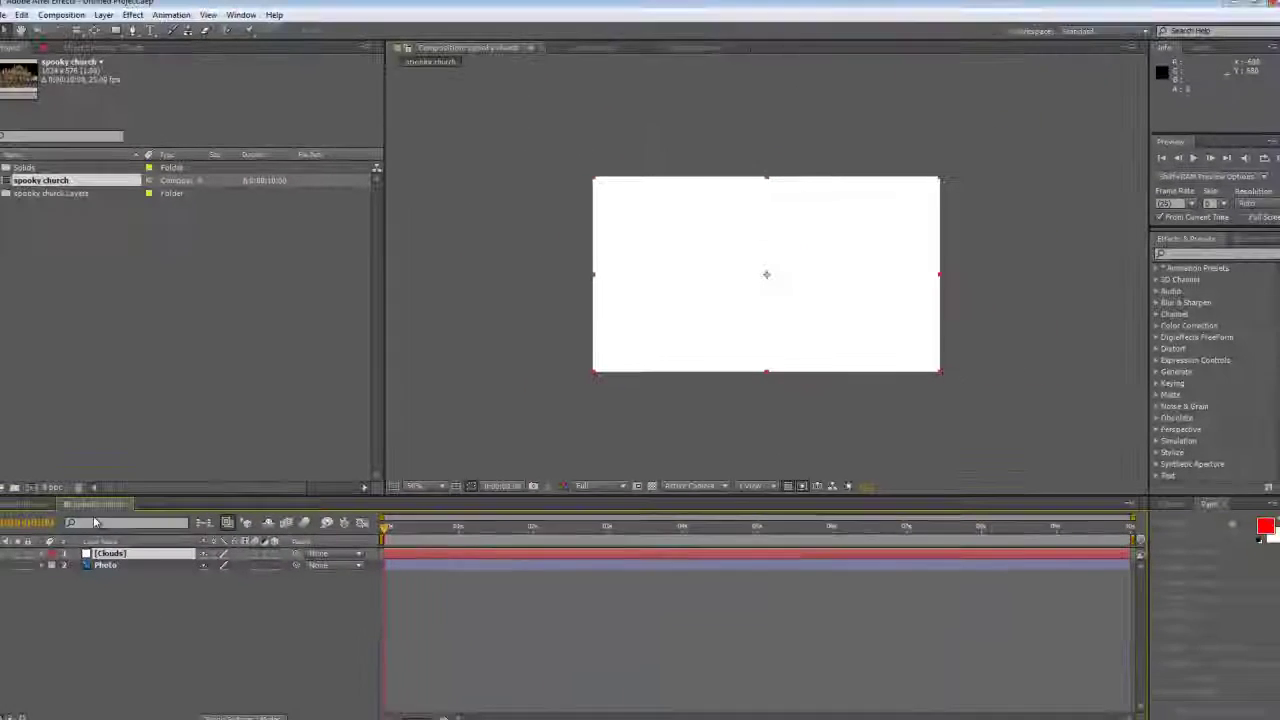
left_click_drag(120, 551, 120, 577)
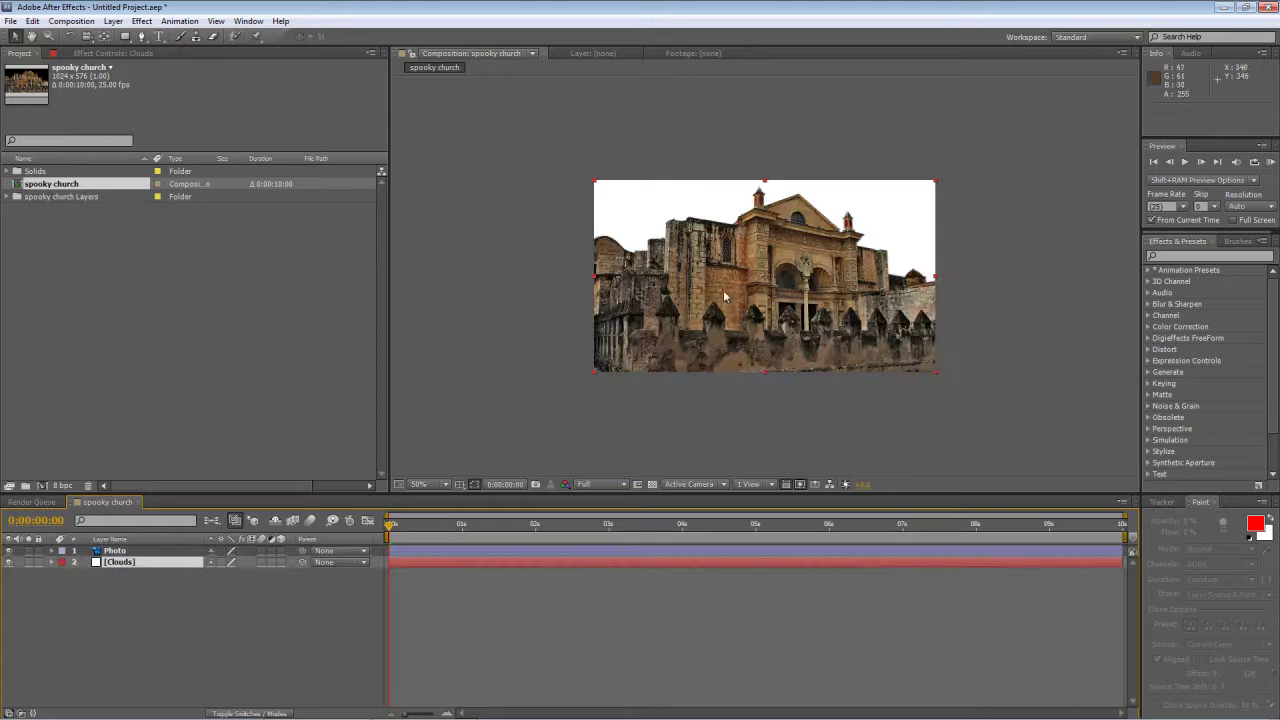
key("slash")
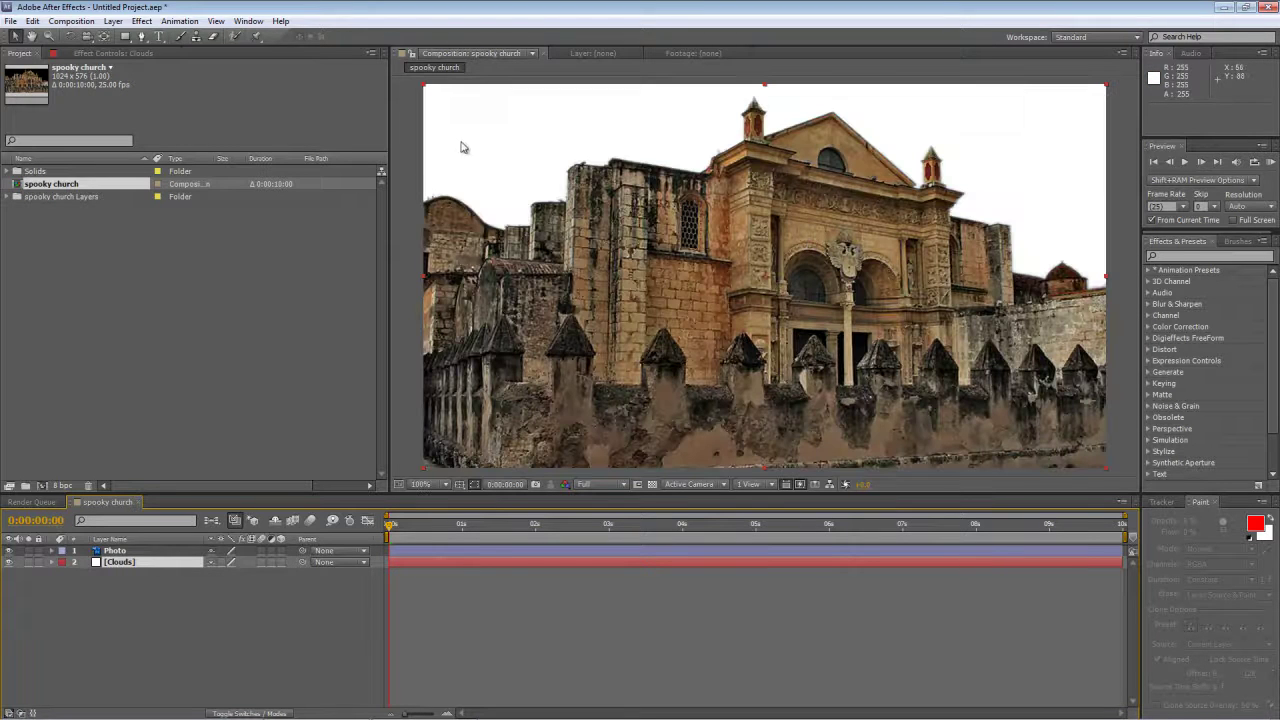
Step: Search 'fracta' in Effects & Presets and apply Fractal Noise to the Clouds layer
left_click(144, 627)
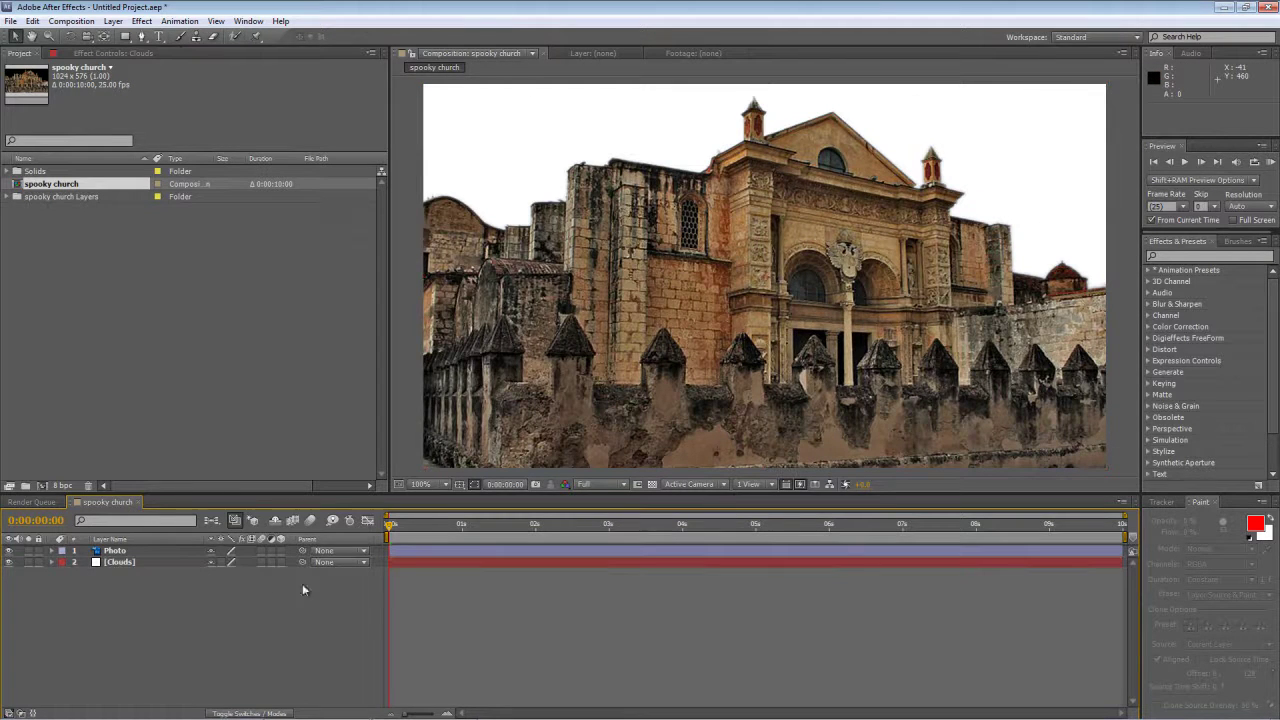
left_click(125, 563)
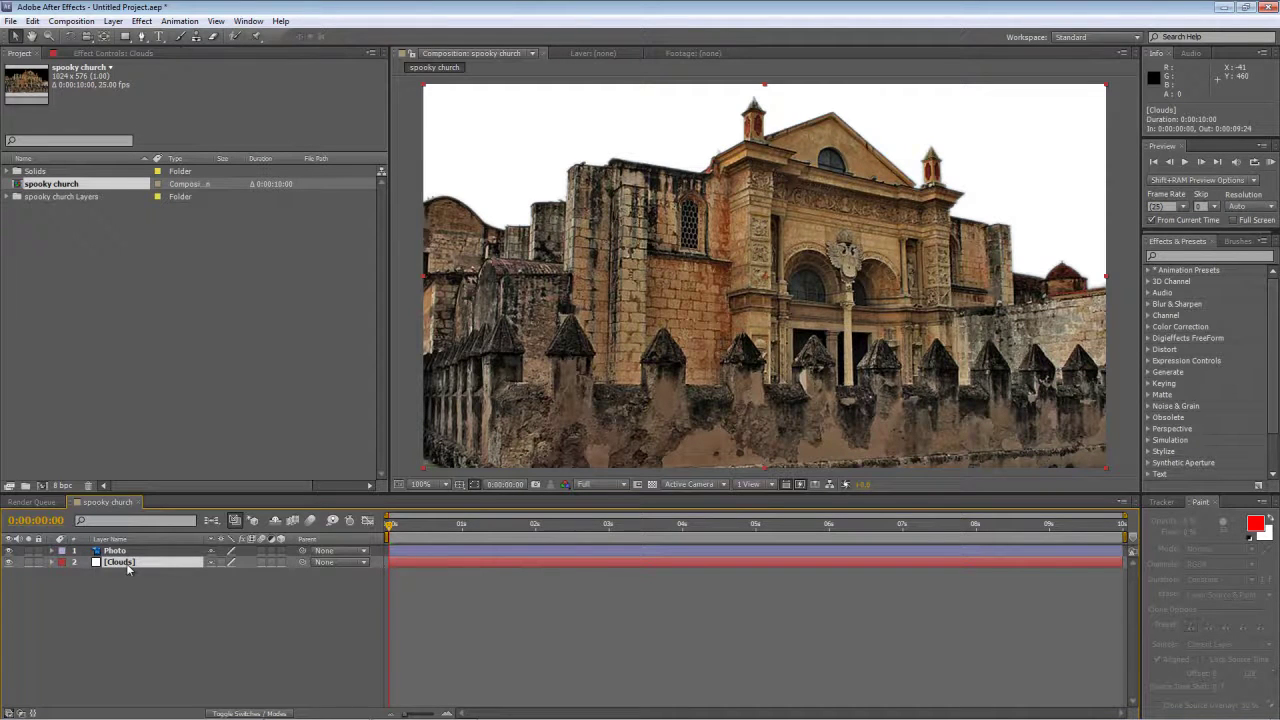
left_click(1170, 255)
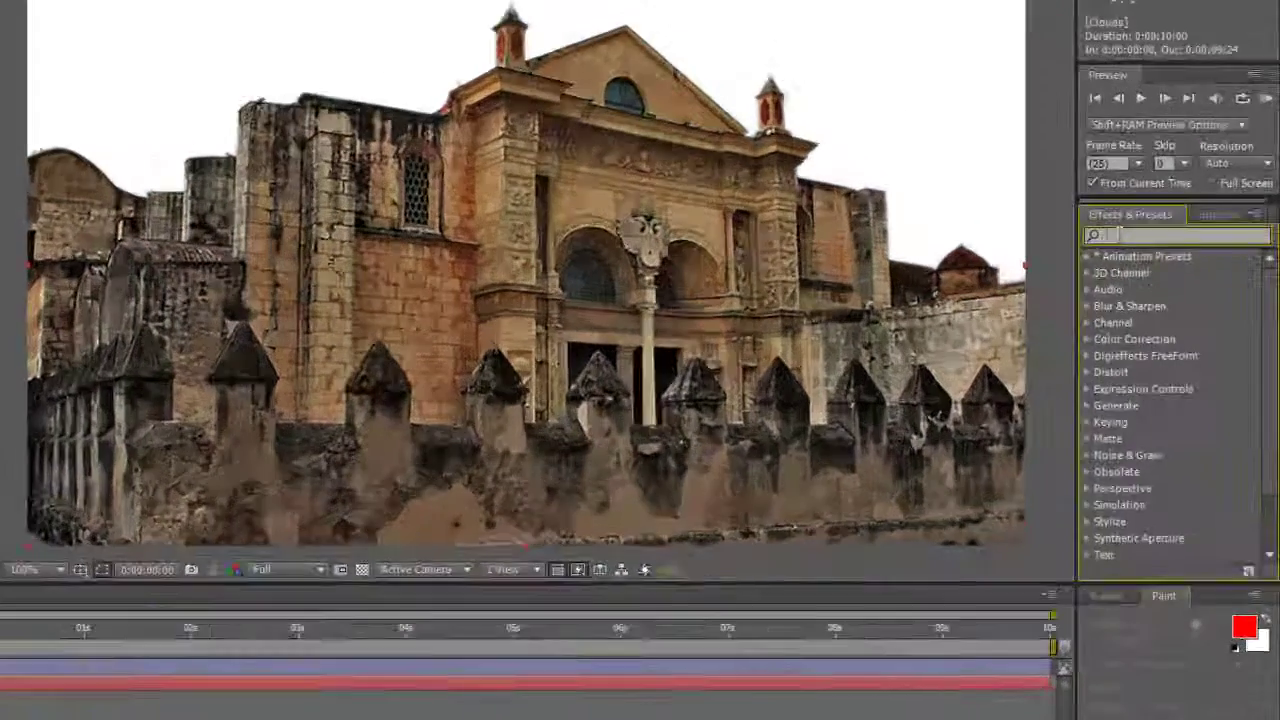
type("fractal")
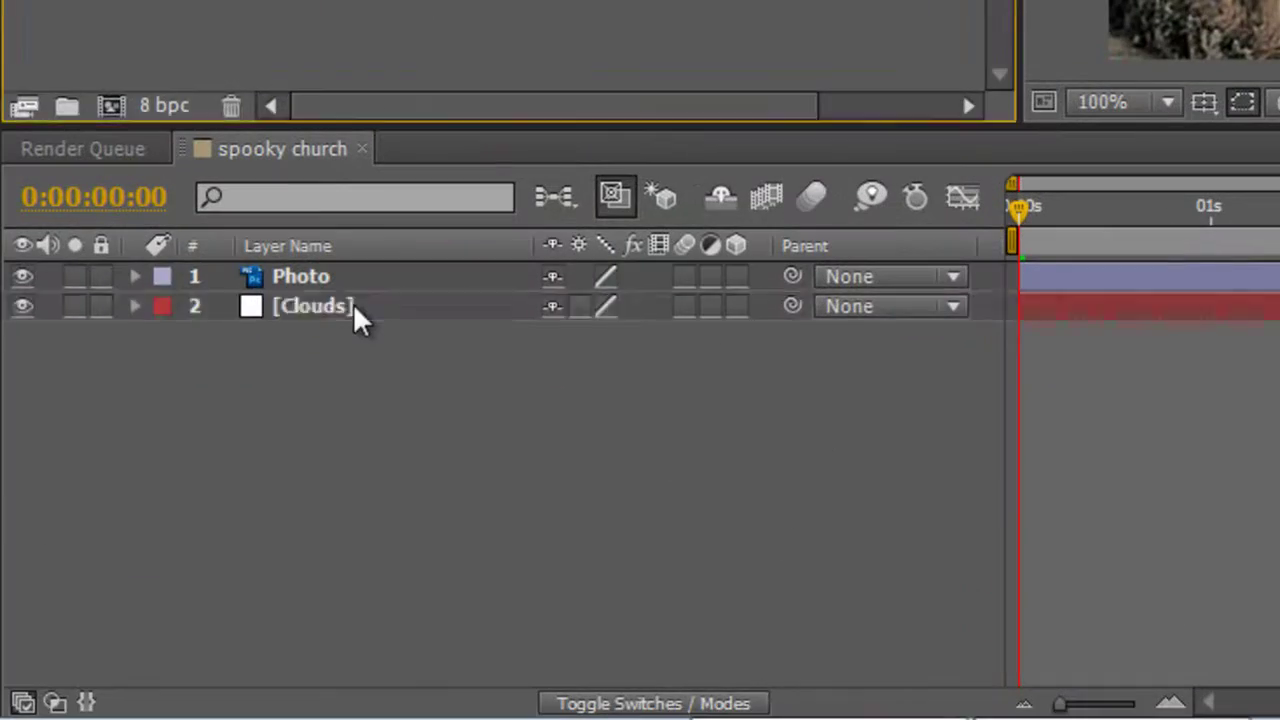
key("Return")
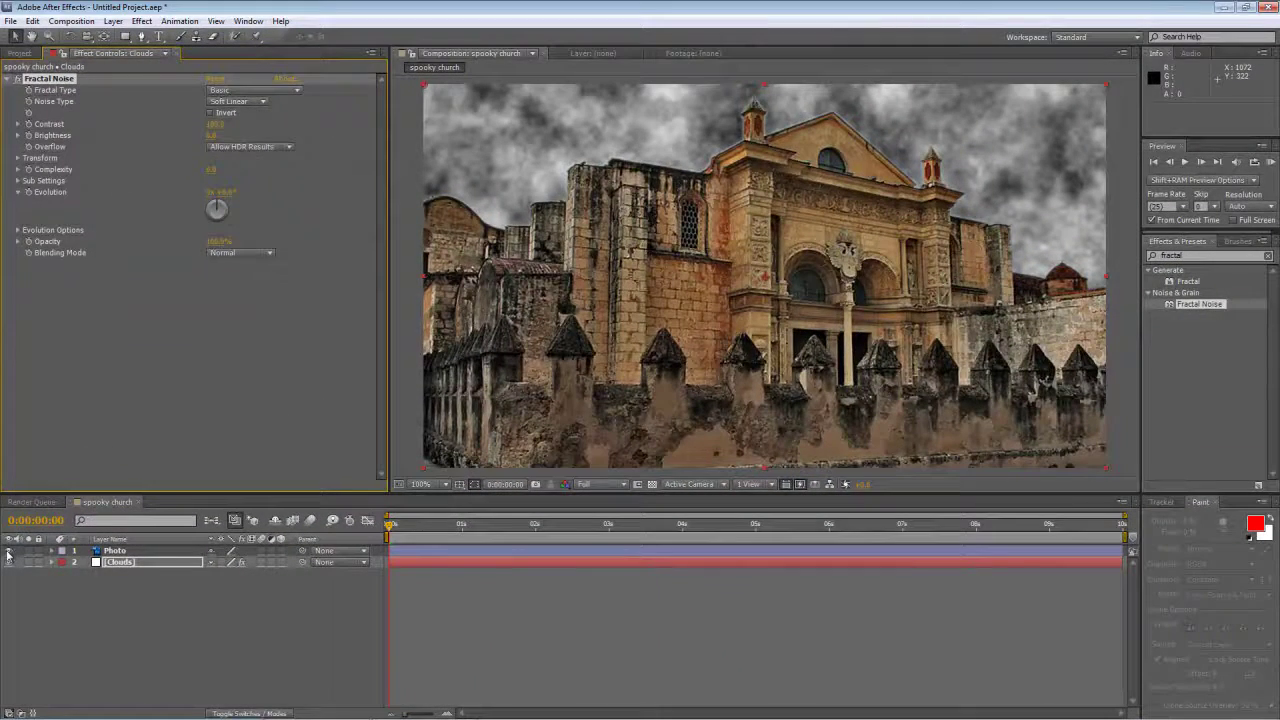
Step: Hide the Photo layer and set Fractal Type to Dynamic Progressive and Noise Type to Spline
left_click(9, 550)
left_click(214, 686)
left_click(152, 567)
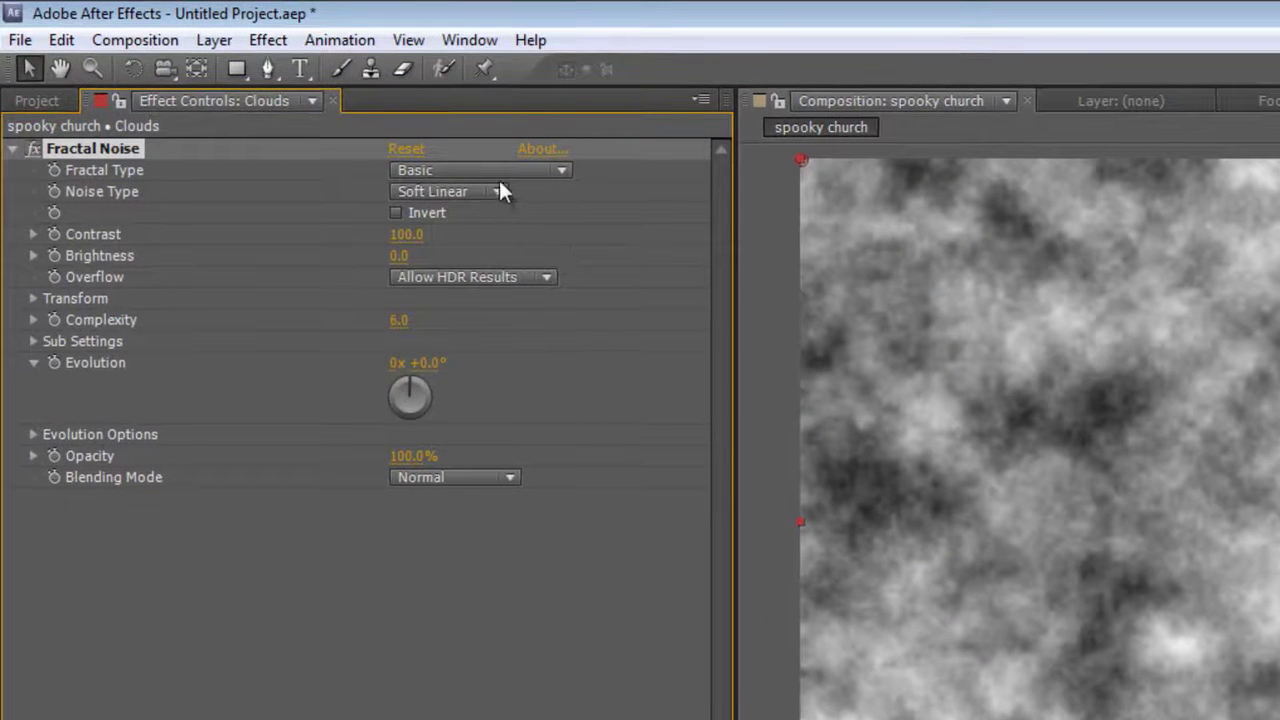
left_click(498, 170)
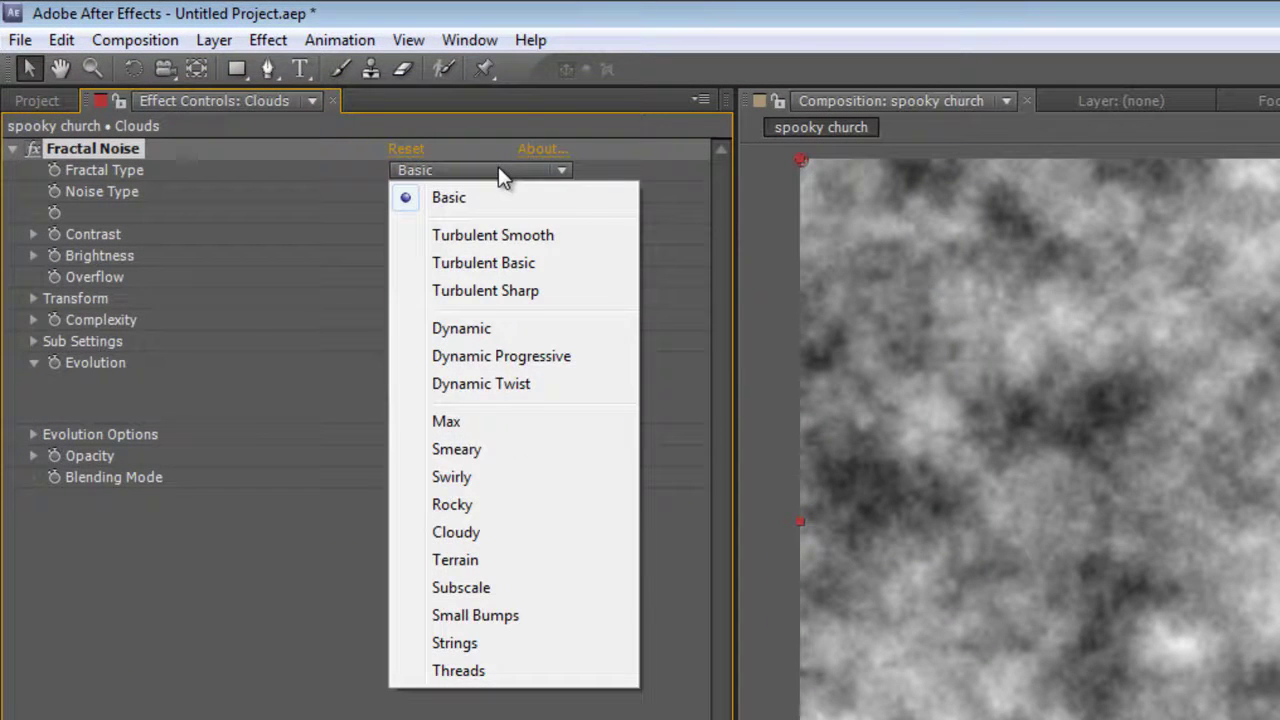
left_click(500, 360)
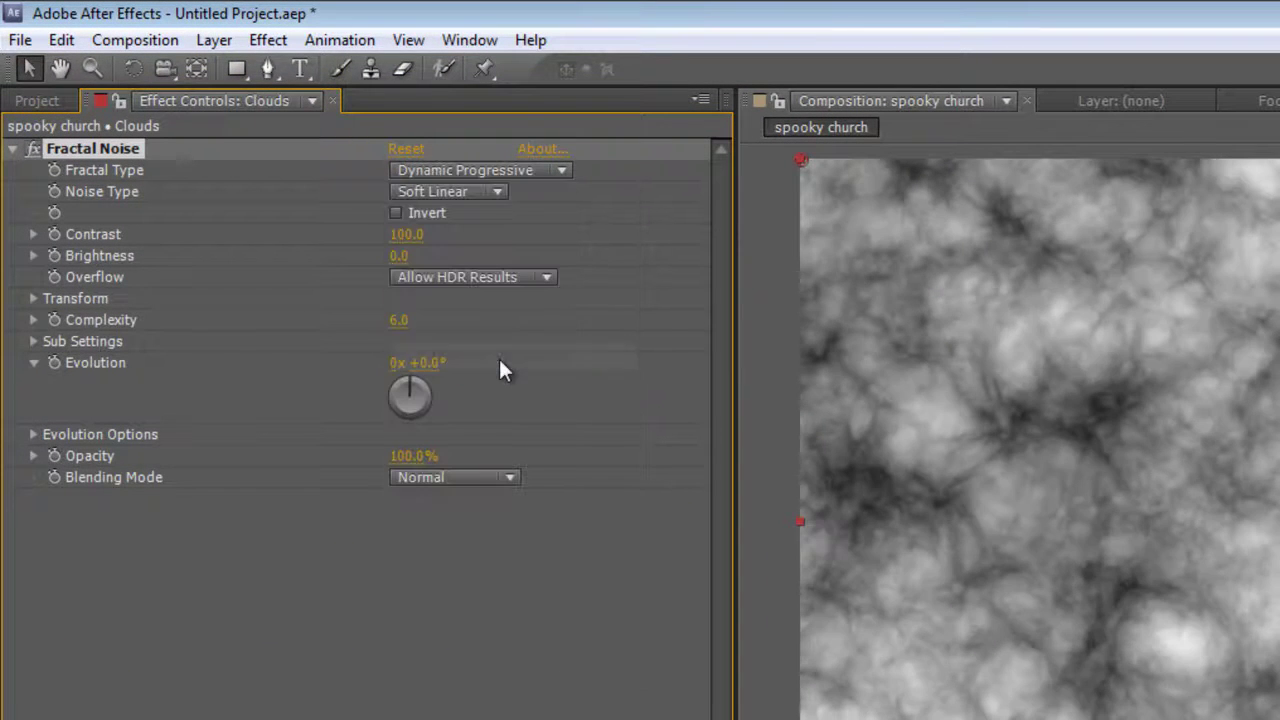
left_click(457, 193)
left_click(463, 300)
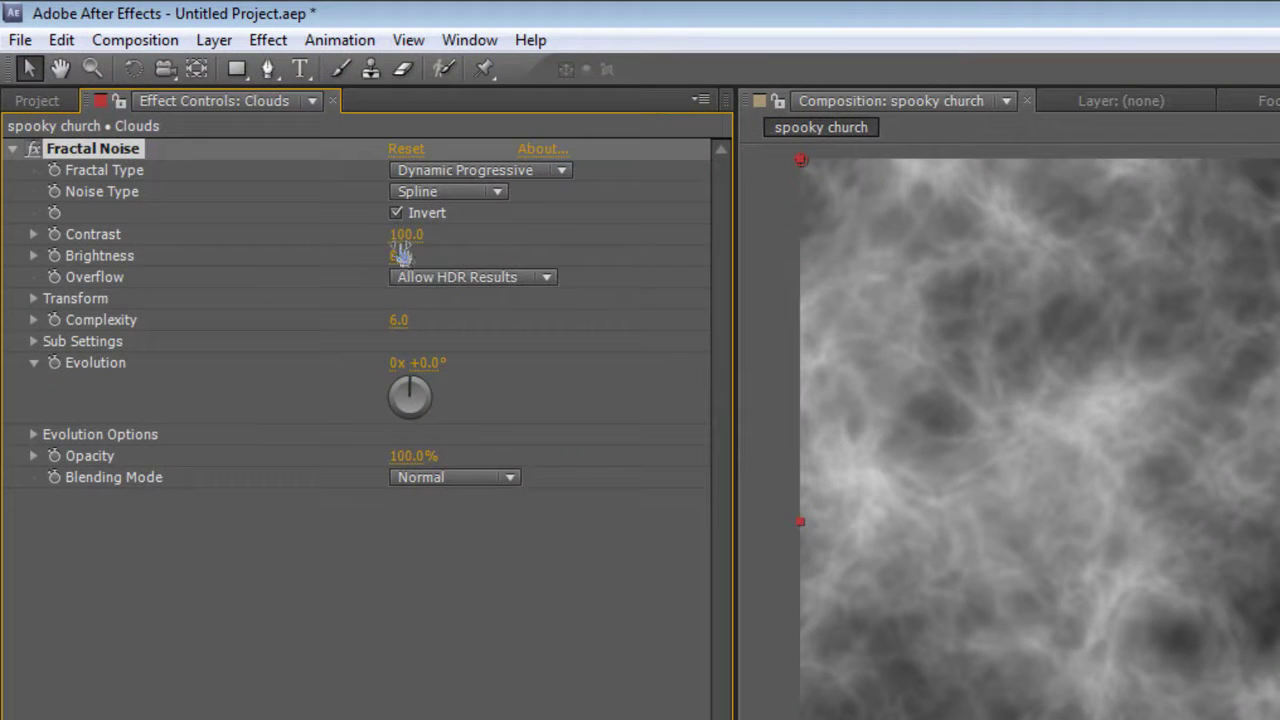
Step: Set the Fractal Noise Contrast to 300, Brightness to 10 and Complexity to 8
left_click(401, 235)
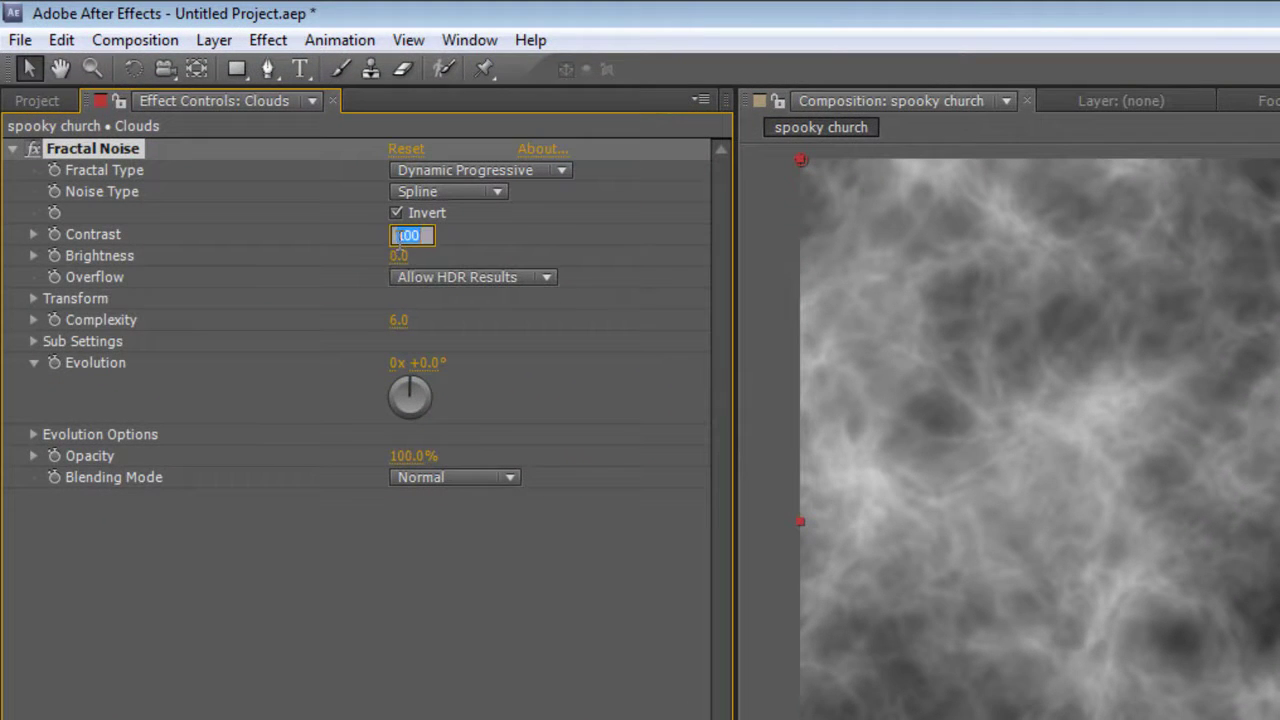
left_click(400, 236)
key("Return")
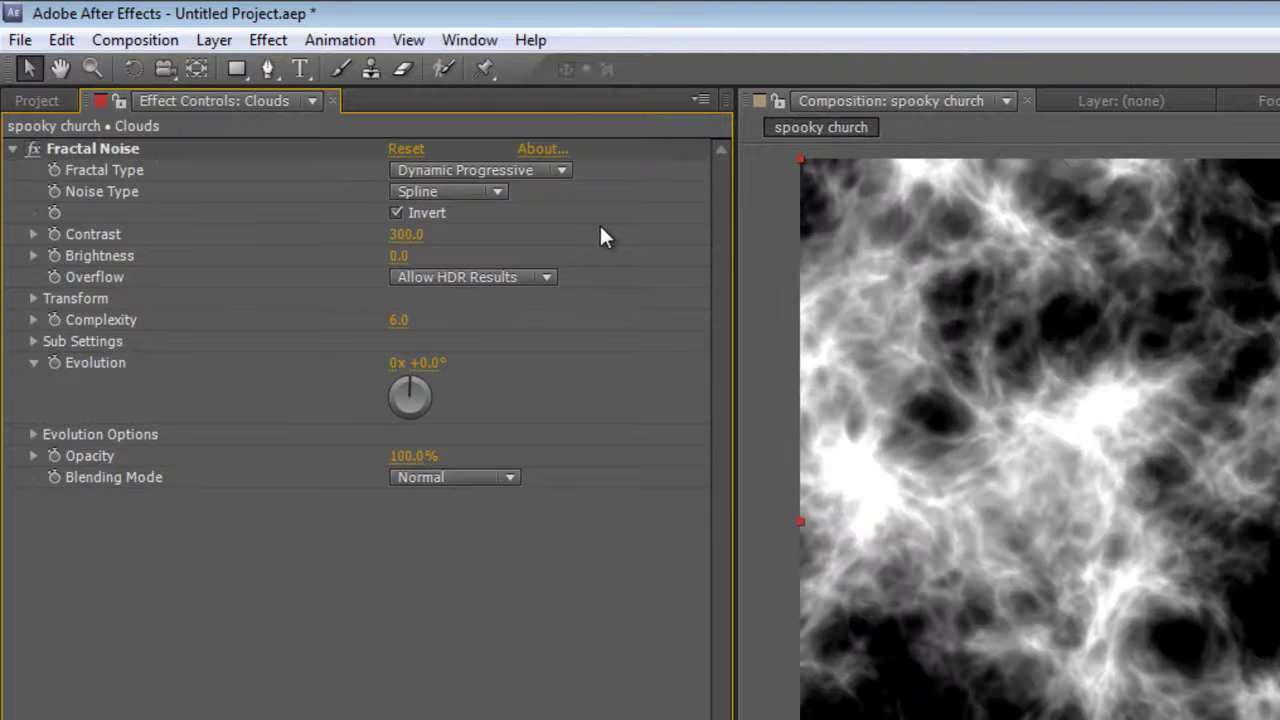
mouse_move(398, 257)
left_mouse_down()
mouse_move(428, 257)
mouse_move(414, 256)
left_mouse_up()
left_click(398, 257)
type("10")
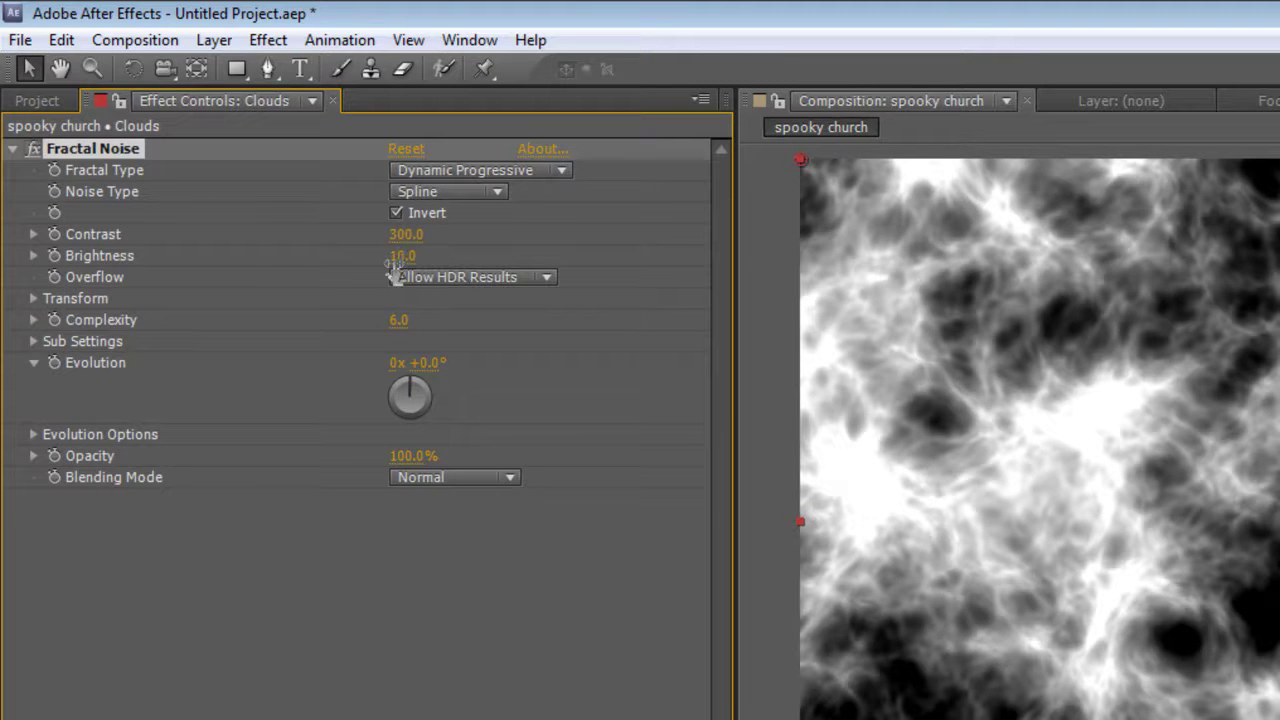
key("Return")
left_click(639, 227)
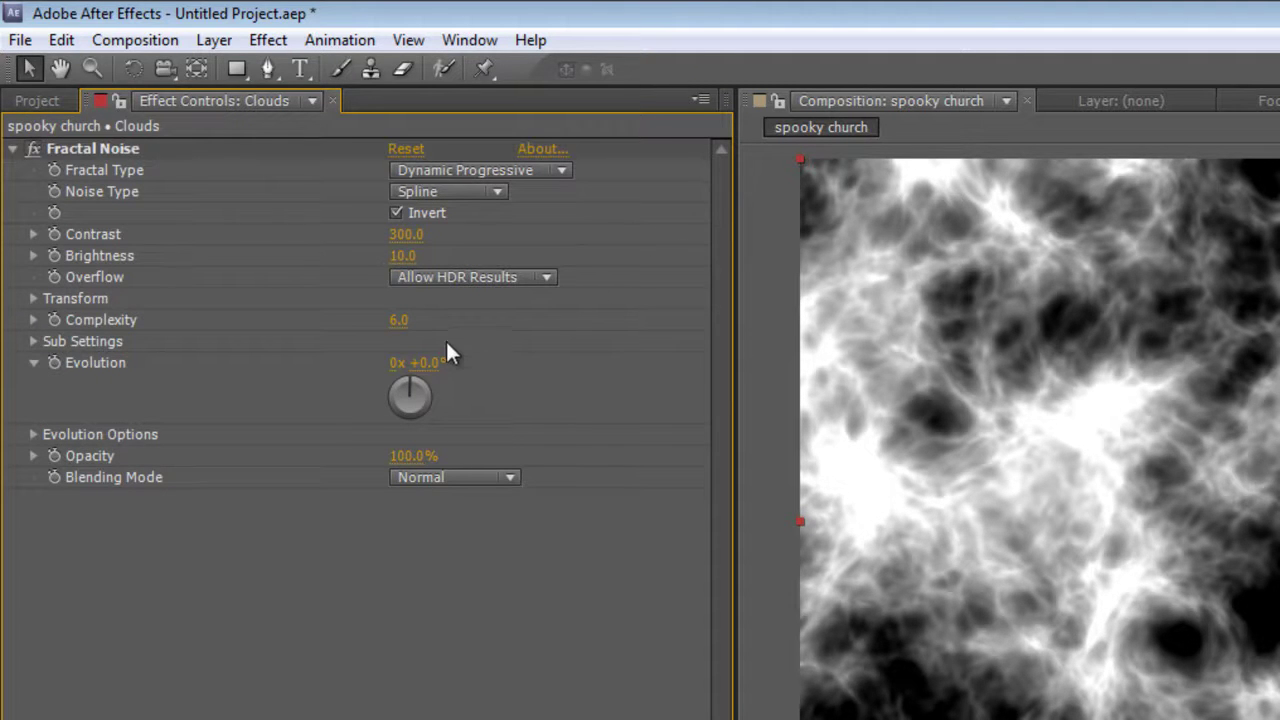
left_click_drag(399, 325, 663, 321)
left_click(592, 336)
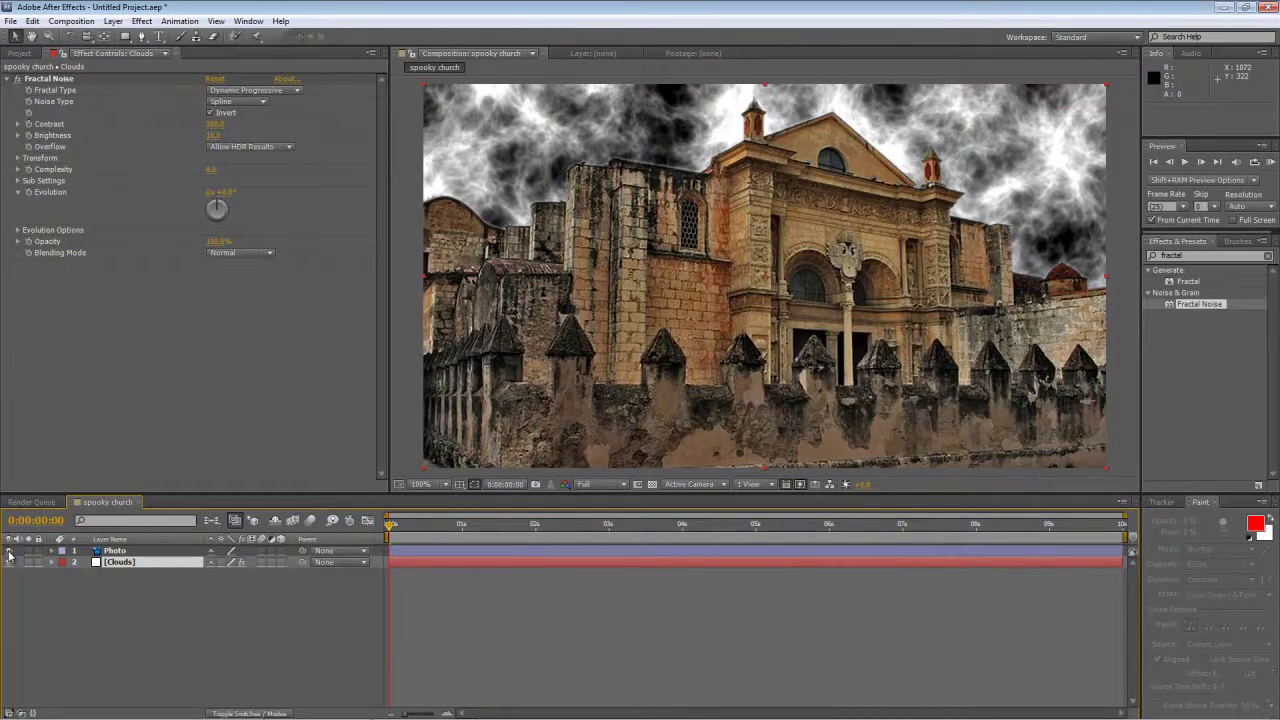
Step: Expand the noise Transform settings and shift Offset Turbulence toward the top-right at the comp's end
left_click(9, 551)
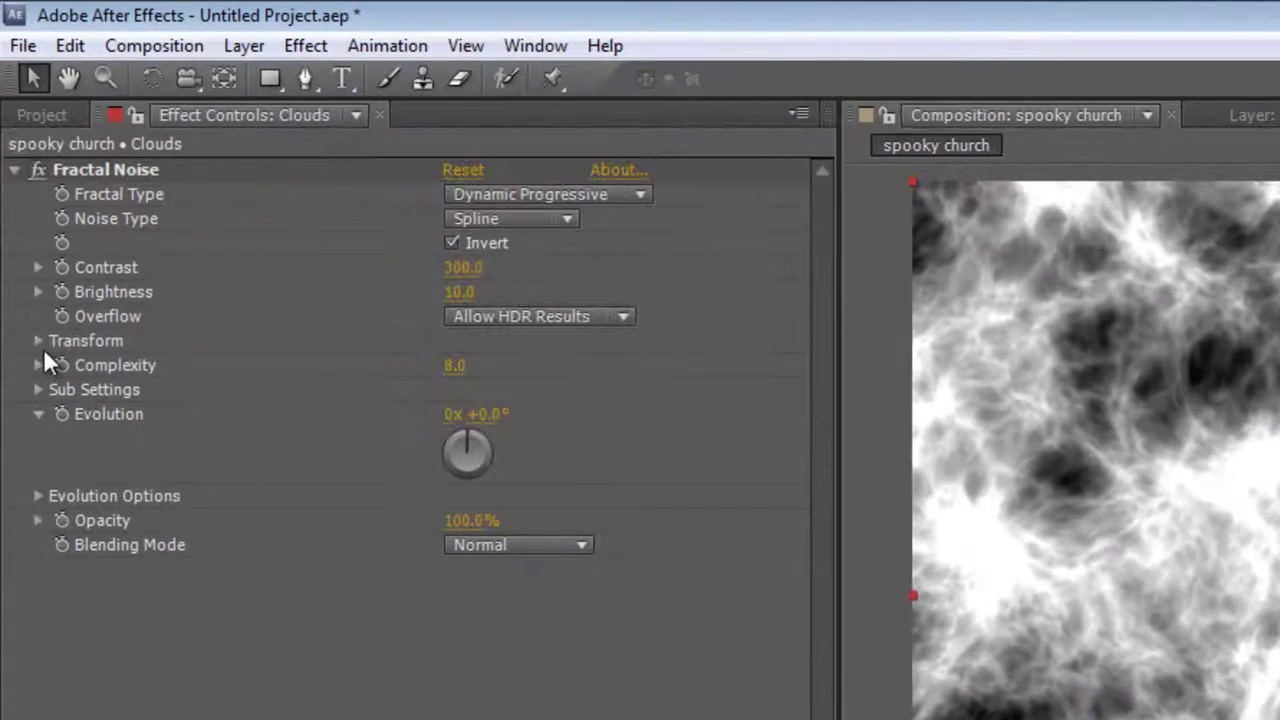
left_click(37, 340)
left_click(62, 413)
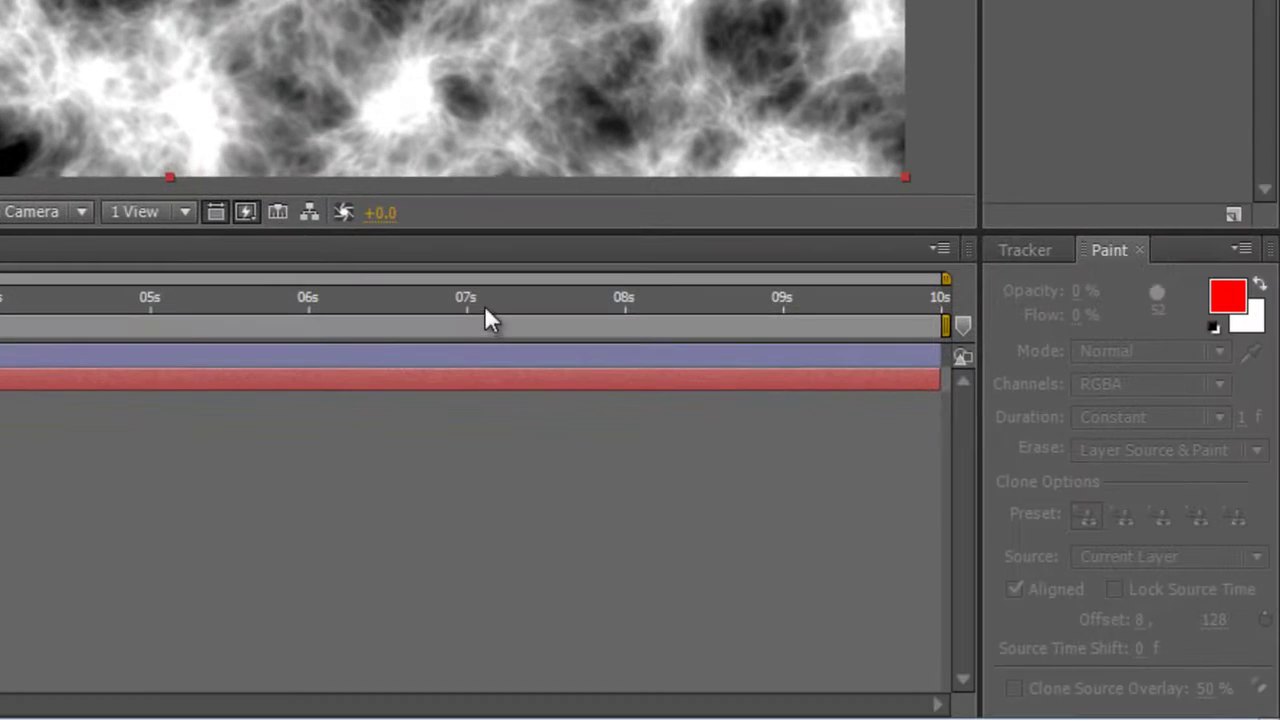
left_click_drag(538, 345, 1063, 352)
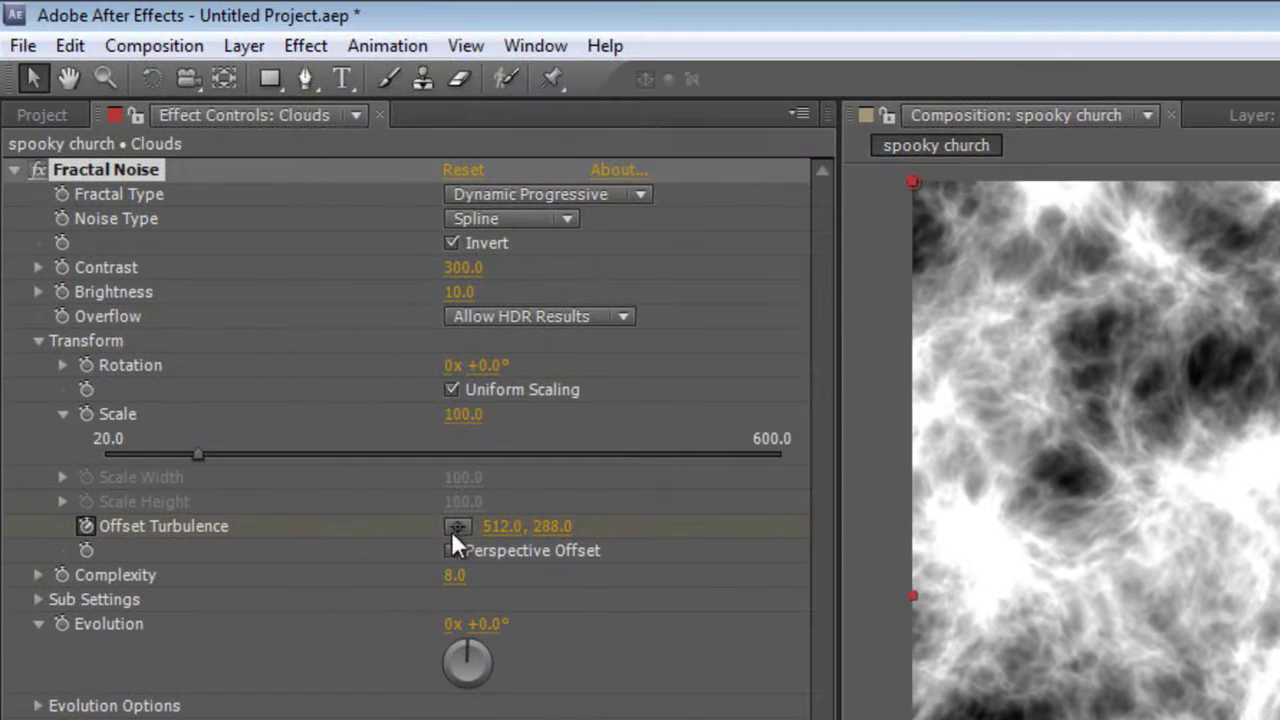
left_click(457, 526)
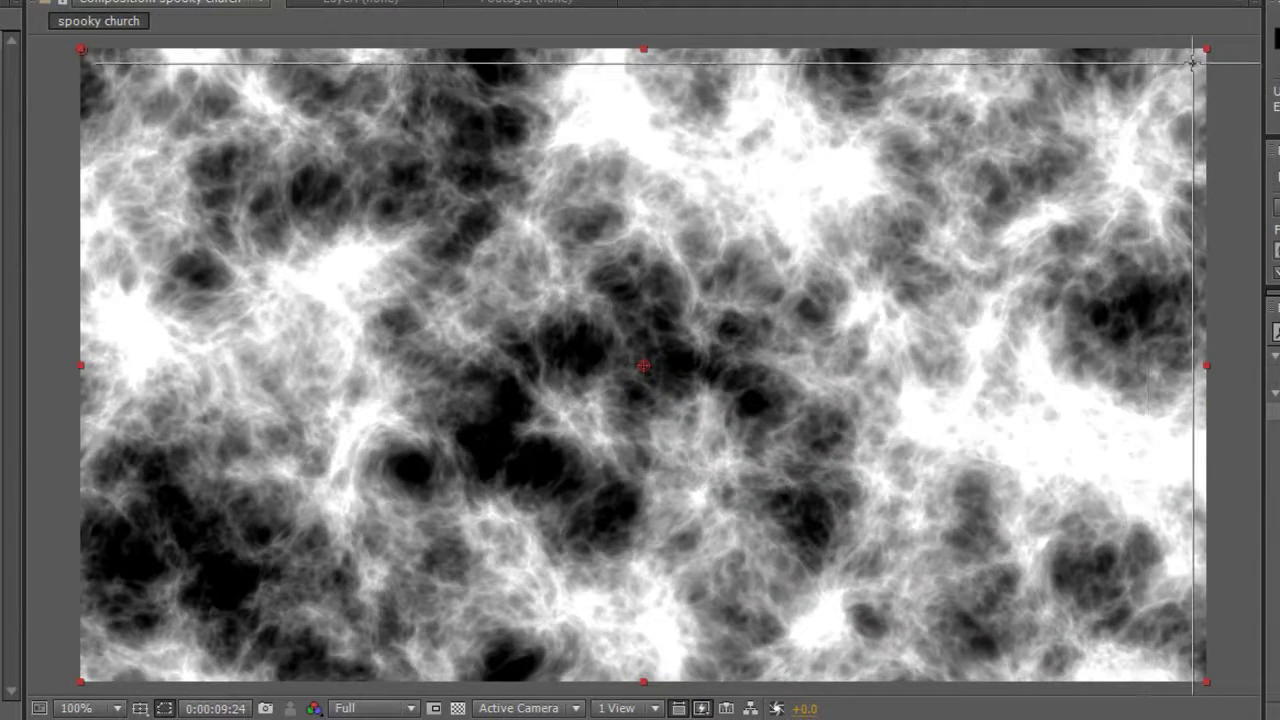
left_click(1192, 64)
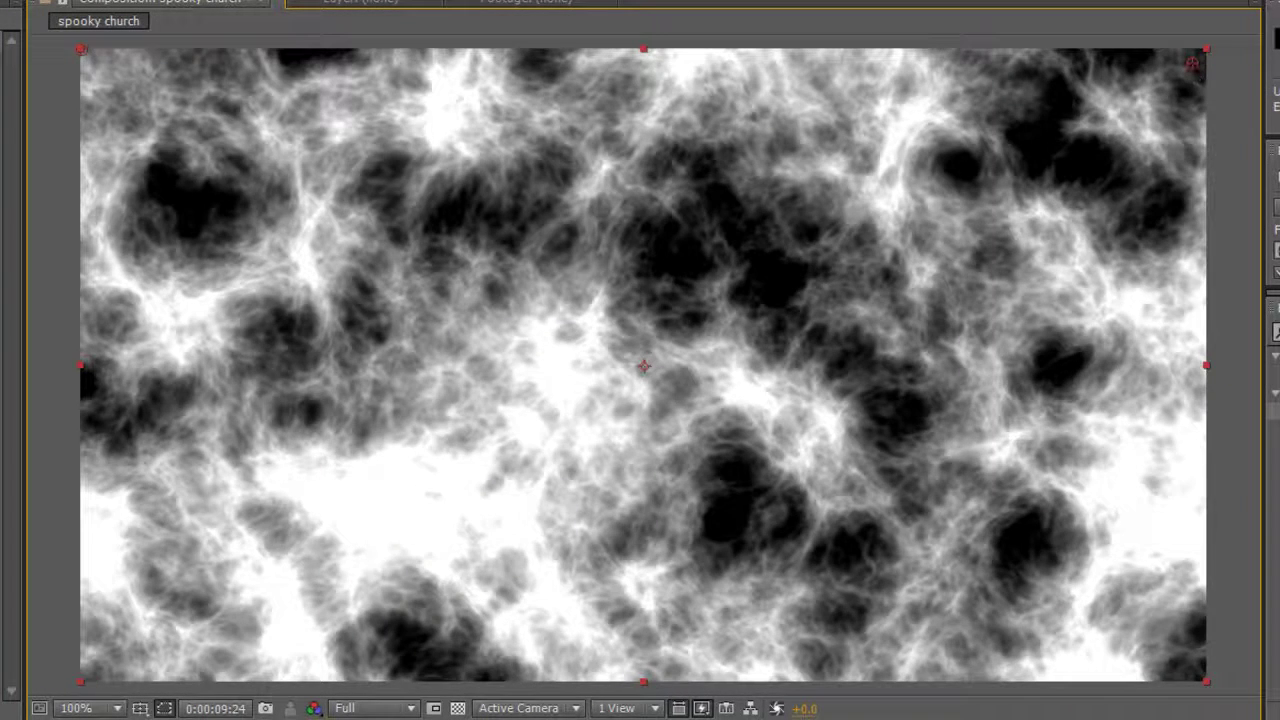
Step: Preview the cloud animation, then restore the Composition panel so Effect Controls shows
key("space")
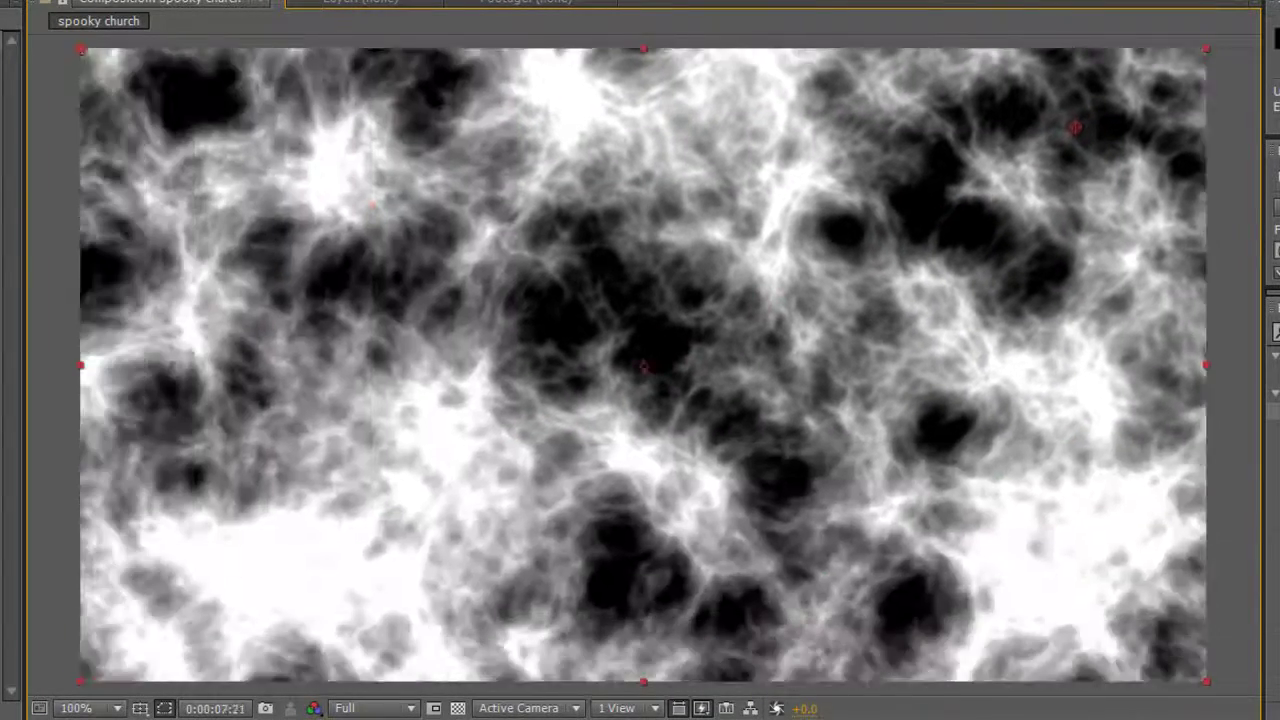
key("space")
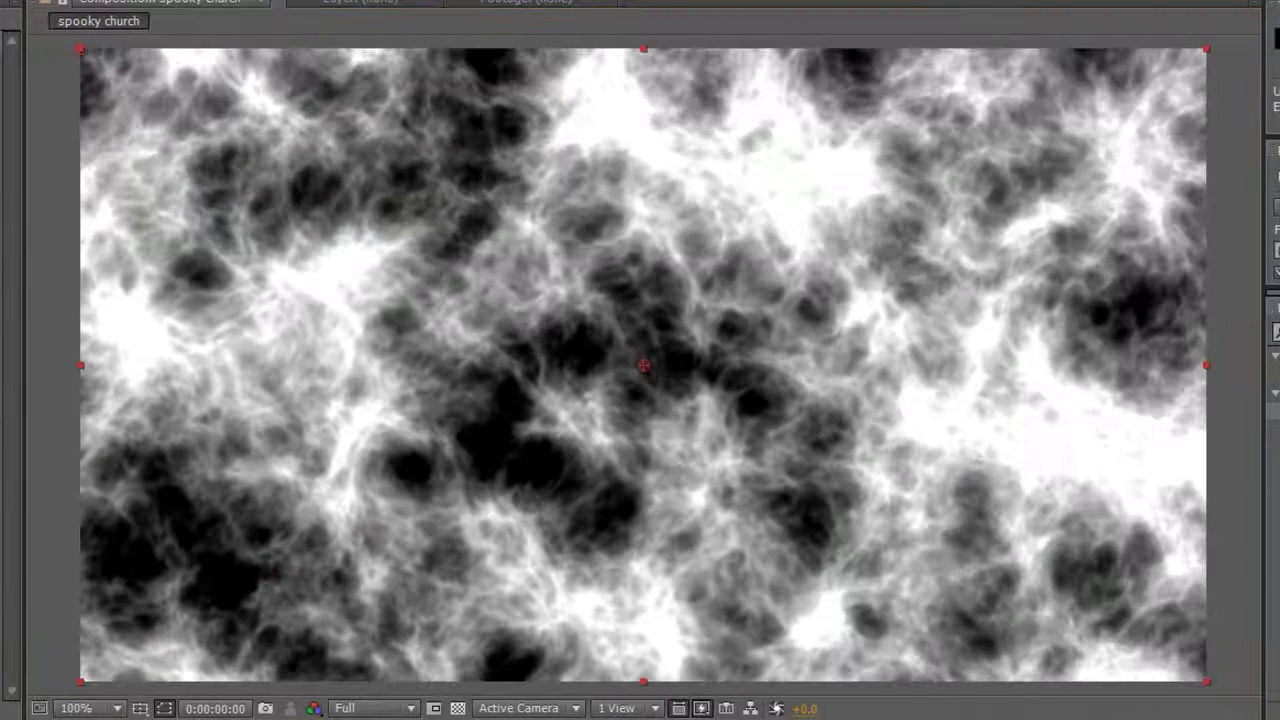
key("grave")
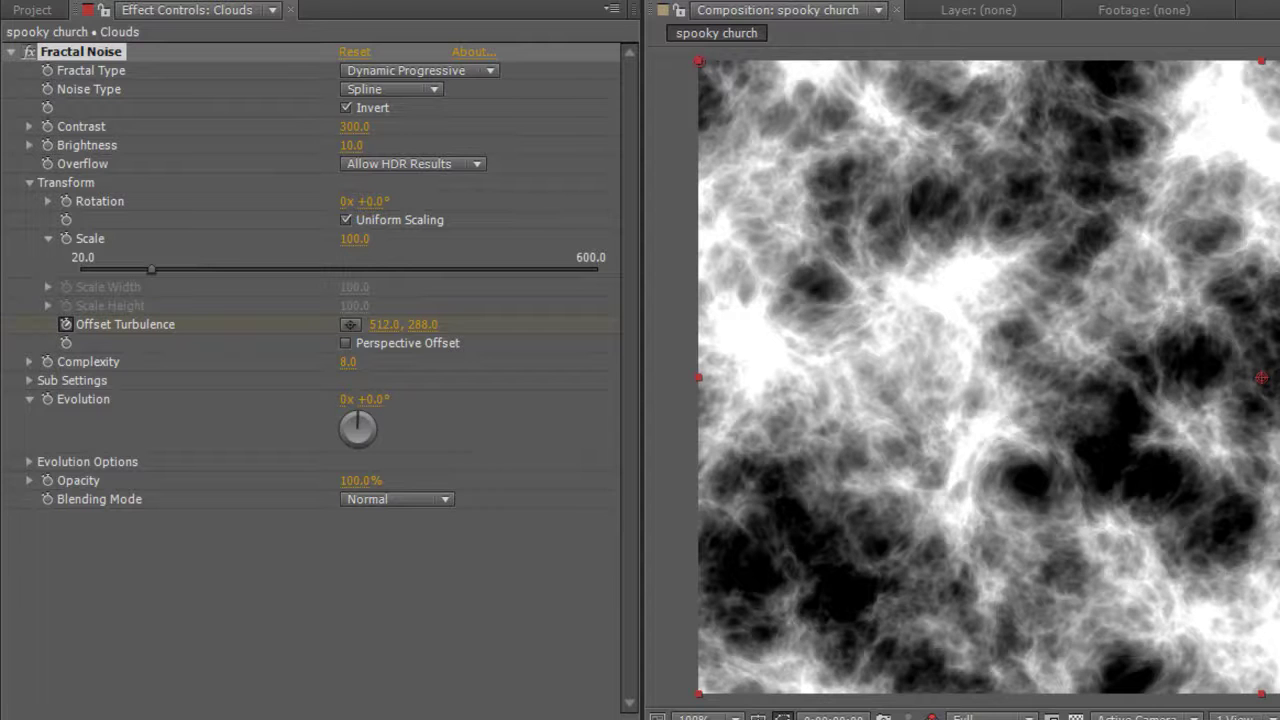
Step: Keyframe Fractal Noise Evolution from 0x at 0:00 to 1x +0.0° at the last frame
left_click(47, 398)
key("space")
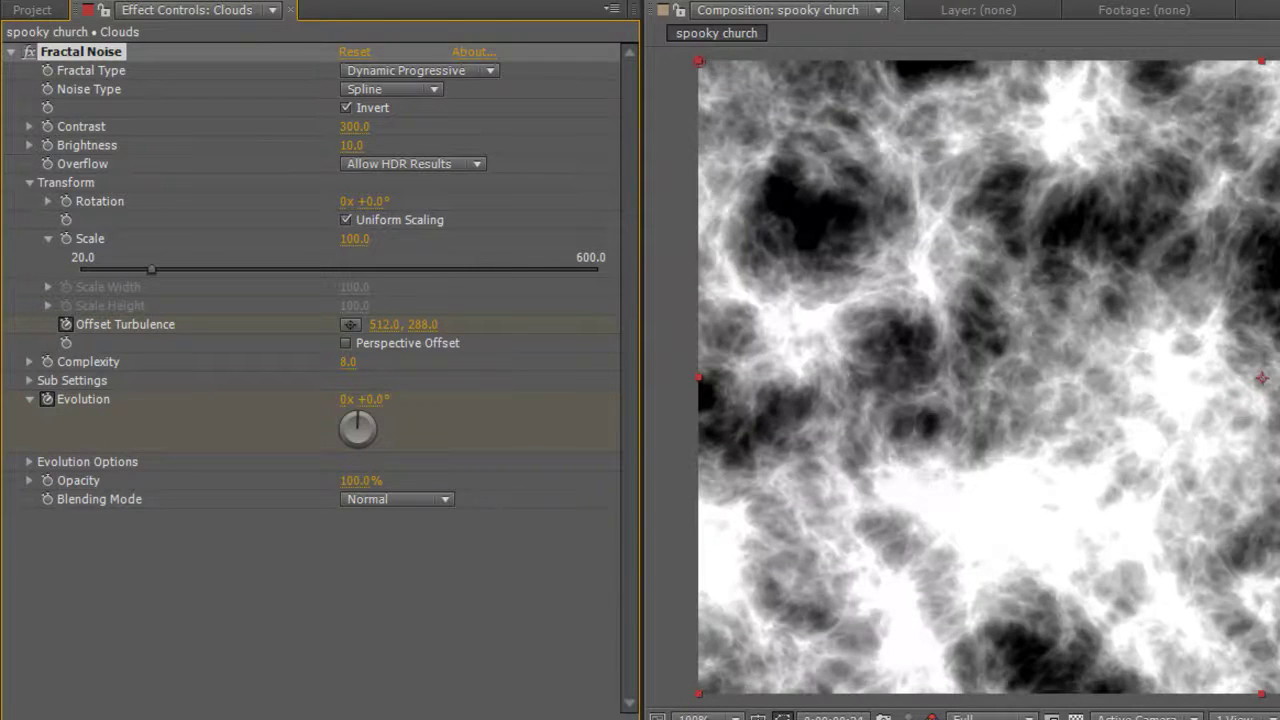
left_click(344, 400)
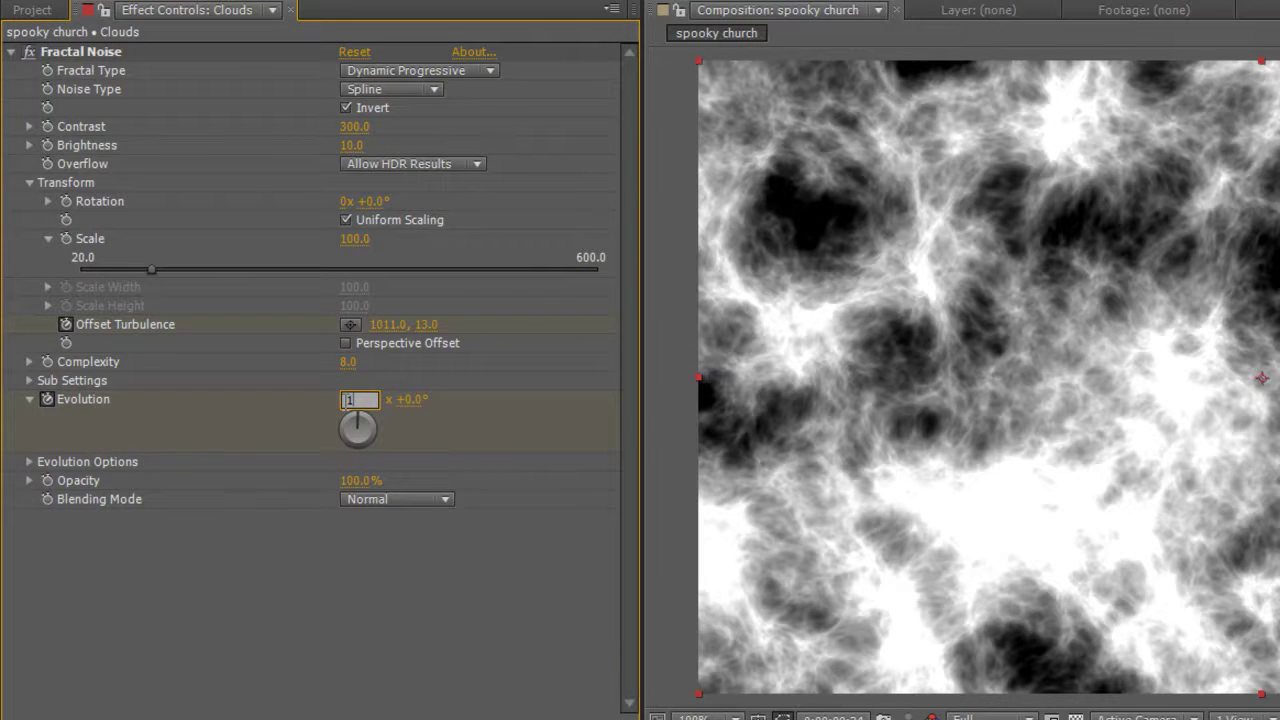
type("1")
key("Return")
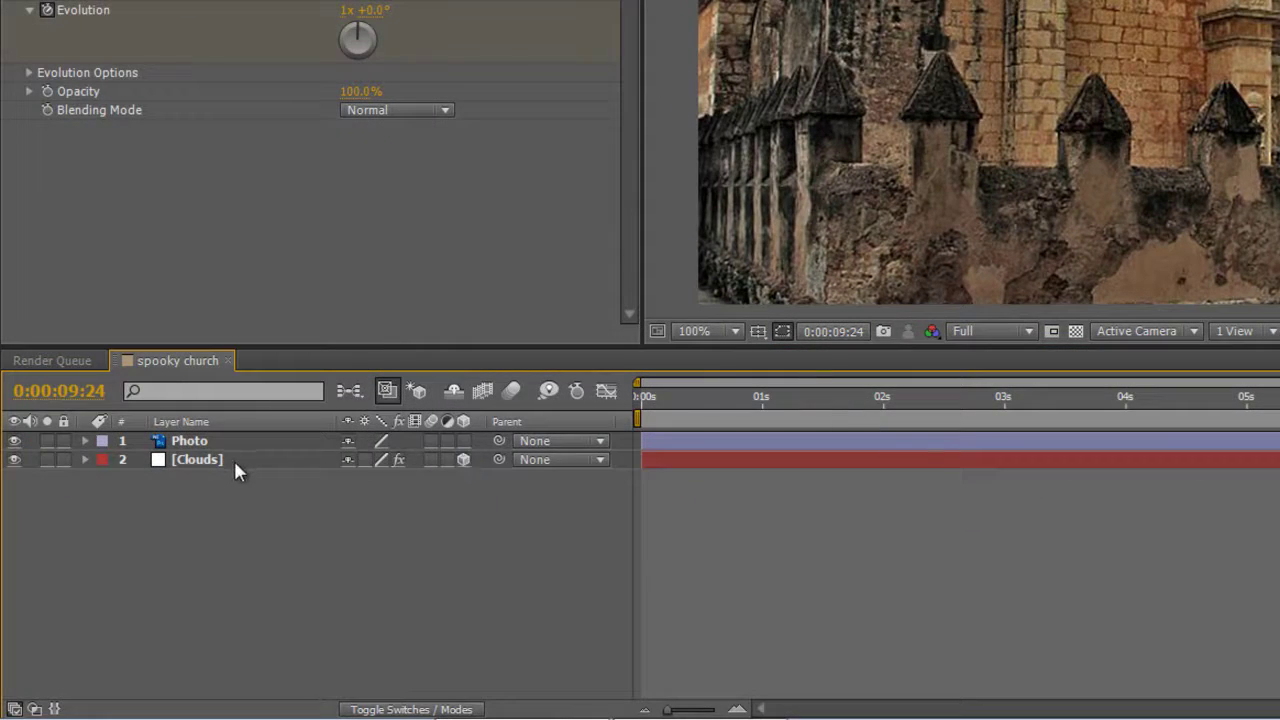
Step: Rotate the 3D Clouds layer to X 45°, Y −9° and Z −11°
left_click(235, 470)
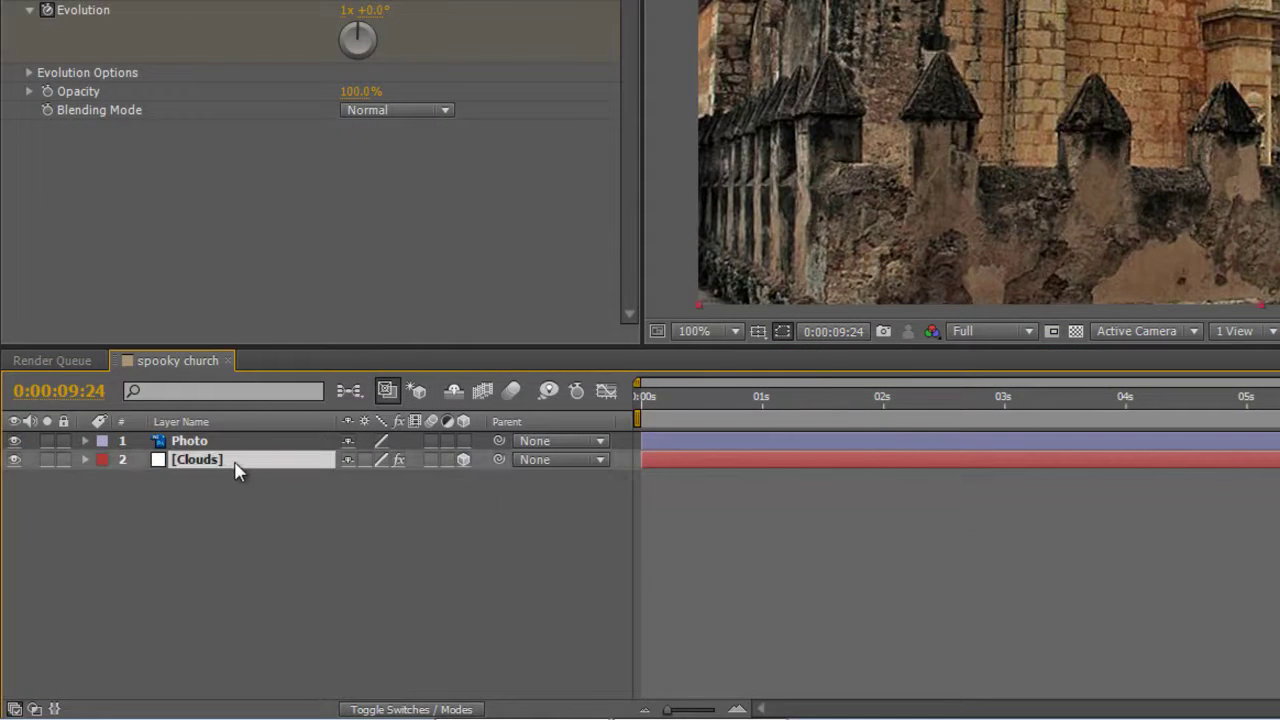
key("r")
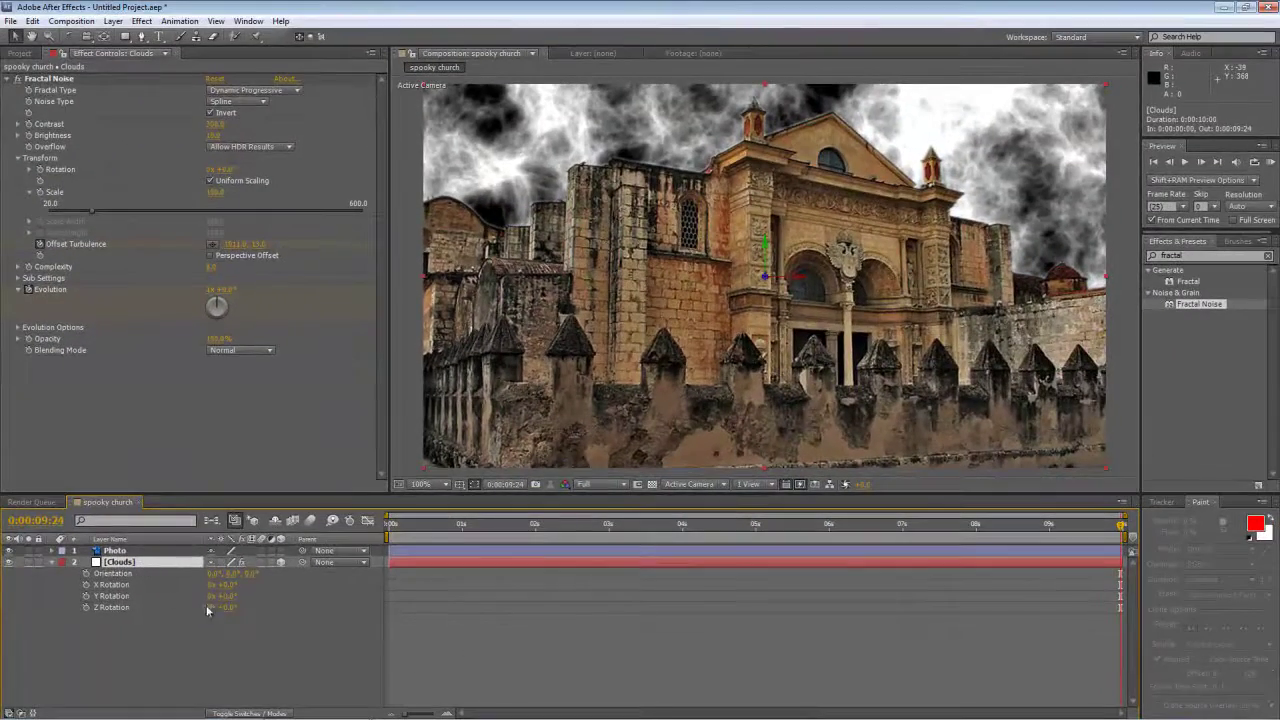
left_click(235, 604)
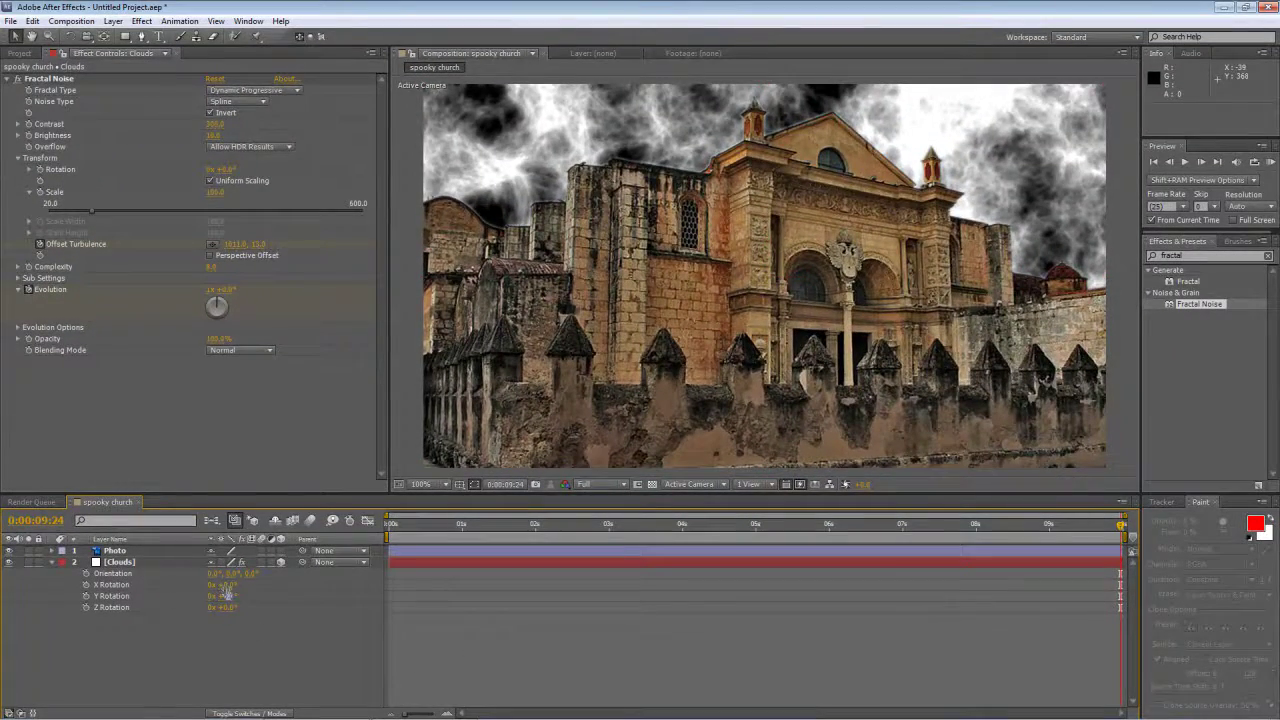
left_click(250, 585)
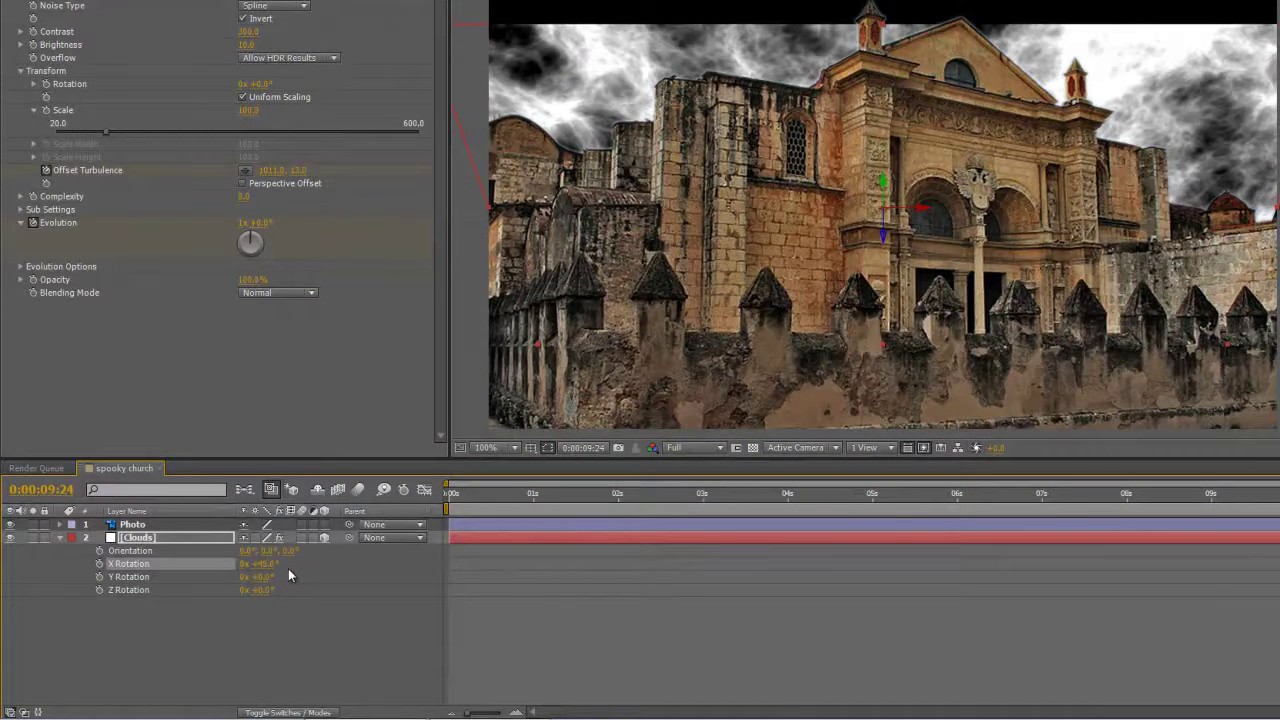
left_click_drag(258, 577, 250, 590)
left_click(258, 628)
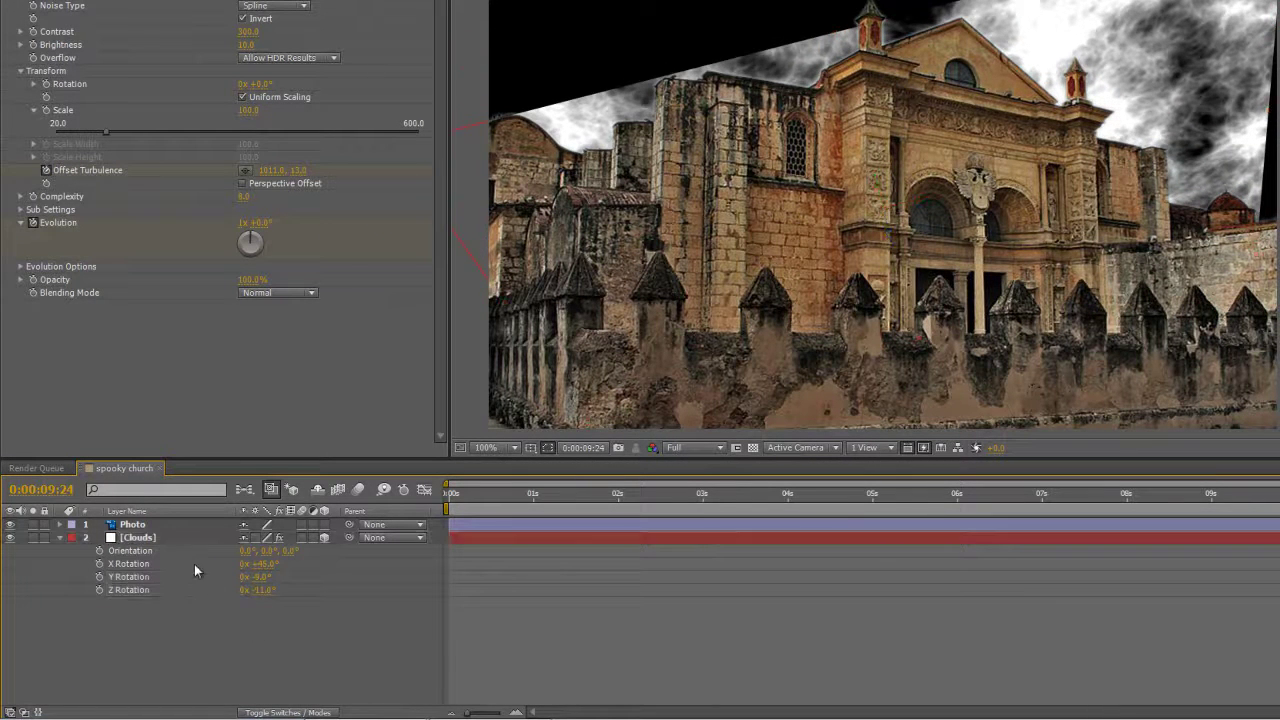
left_click(175, 536)
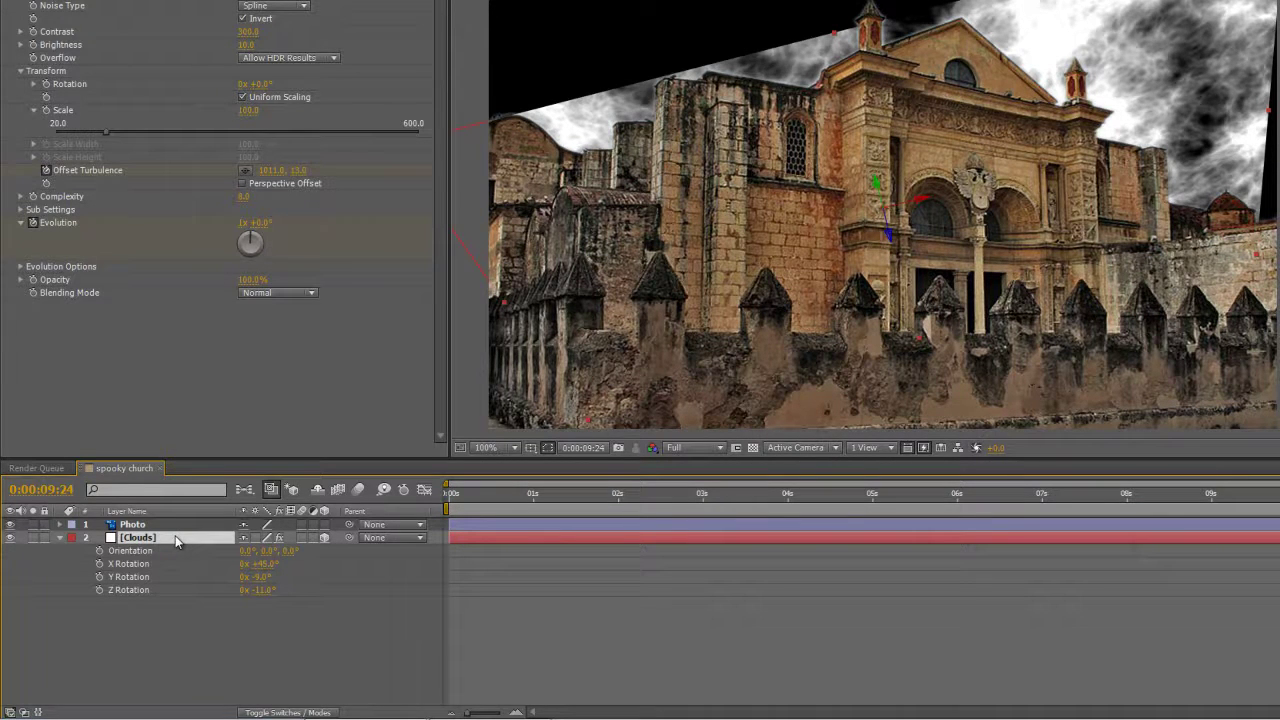
key("Return")
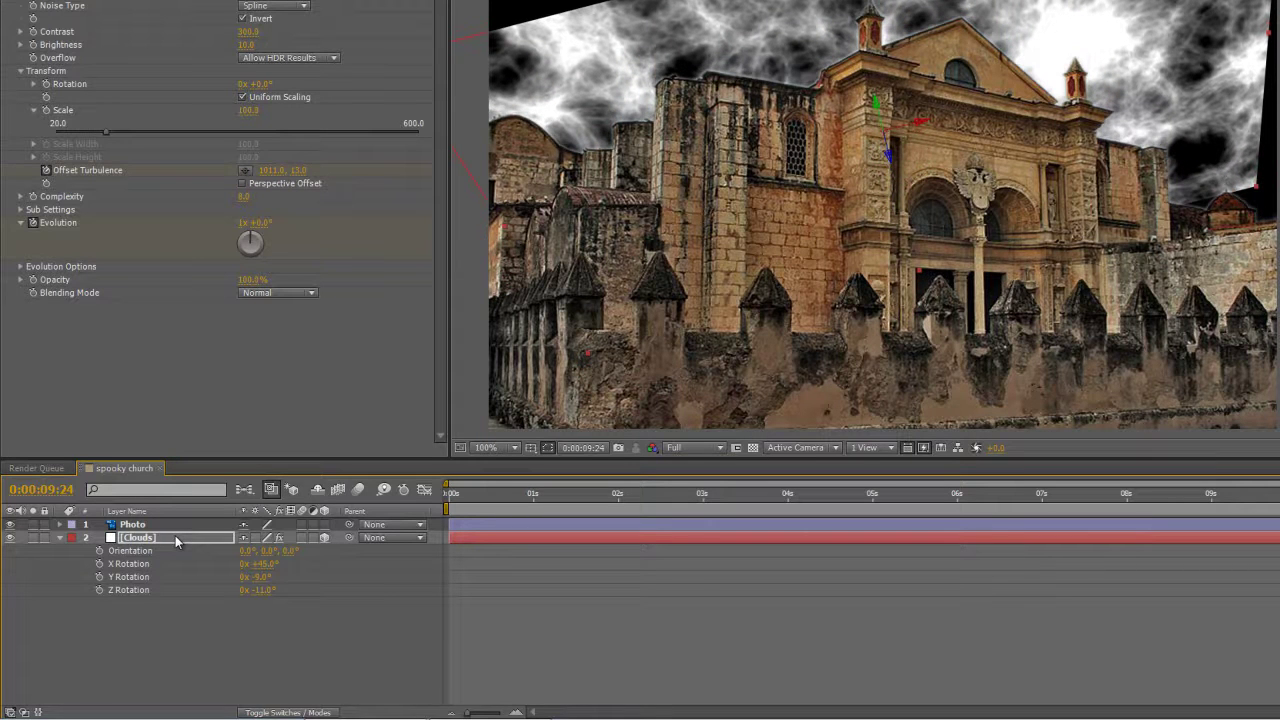
Step: Scale the Clouds layer to 144%, then scrub the timeline to check the cloud animation
key("Return")
key("s")
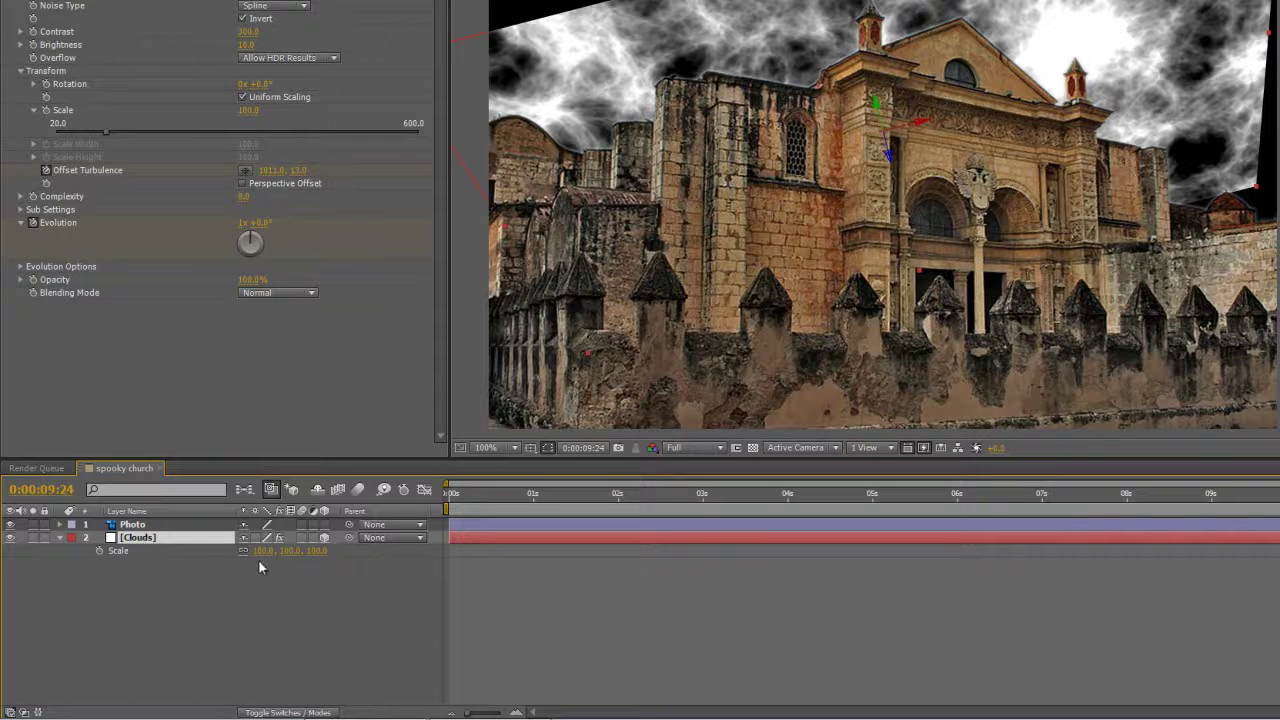
left_click_drag(262, 550, 306, 550)
left_click(291, 659)
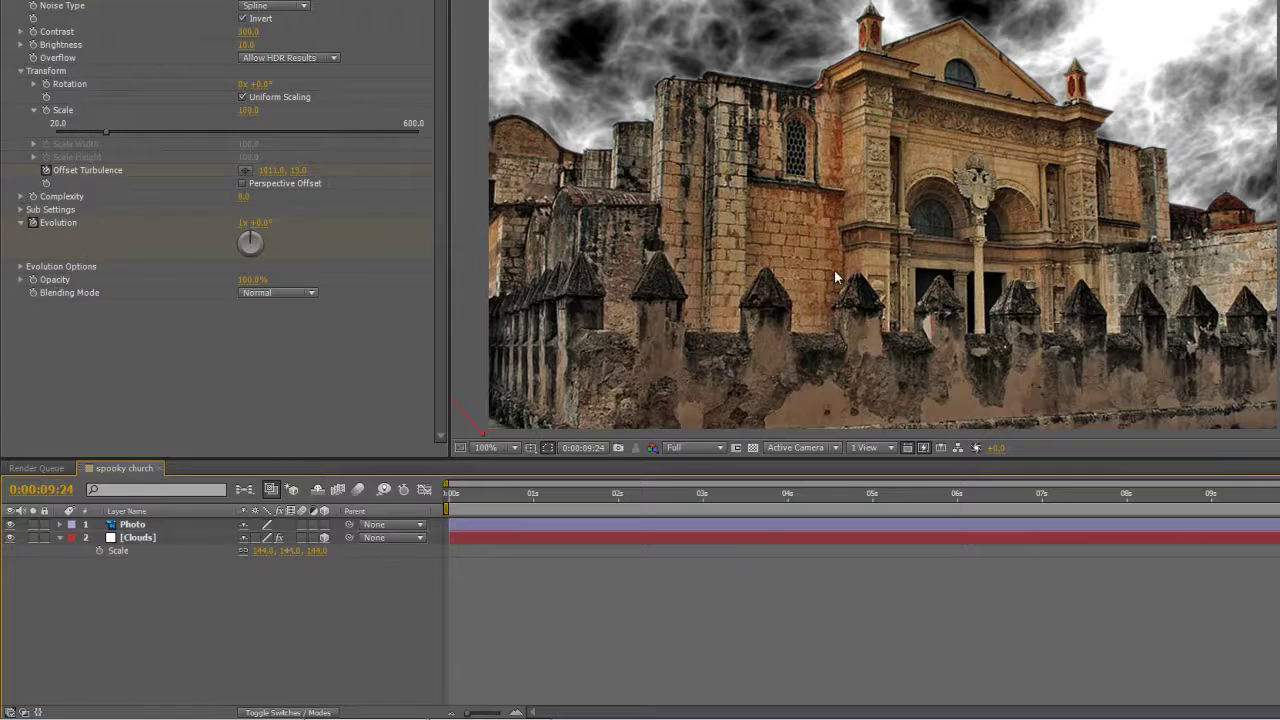
left_click(500, 492)
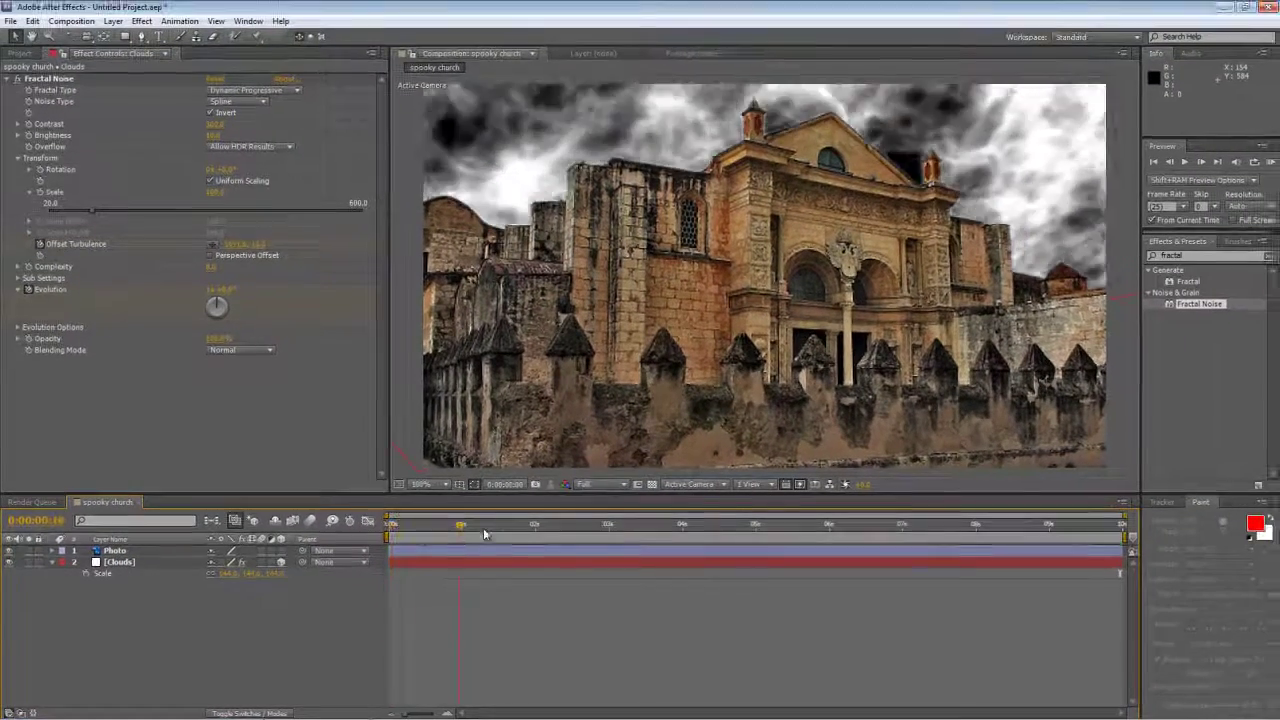
left_click_drag(487, 534, 349, 536)
Step: Nudge the Photo layer down to position 512, 348
left_click(115, 552)
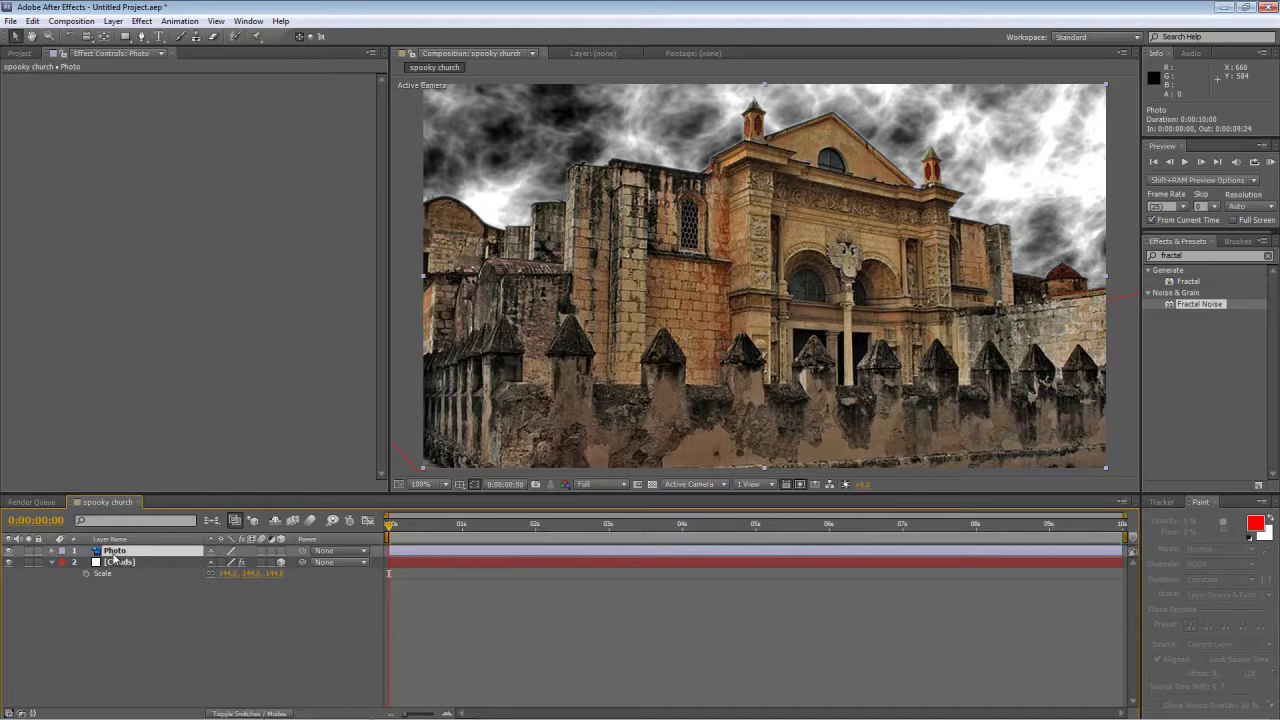
key("shift+Down")
key("shift+Down")
key("shift+Down")
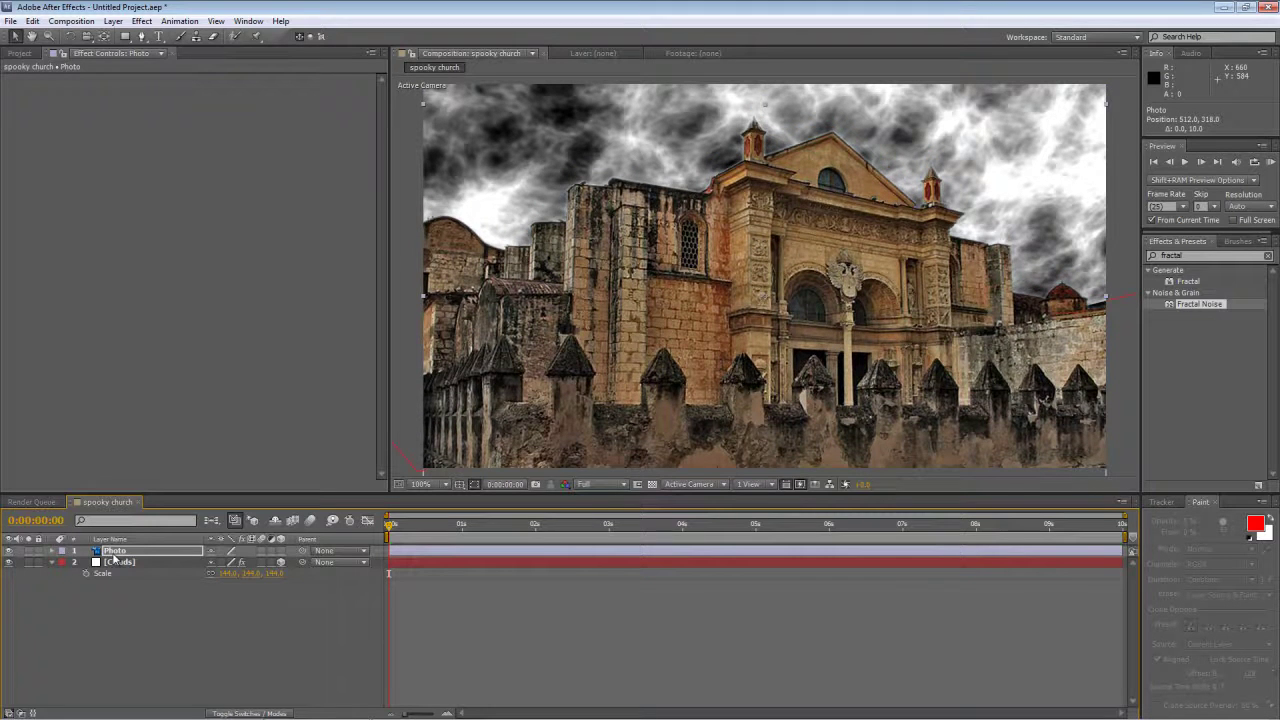
key("shift+Down")
key("shift+Down")
key("shift+Down")
key("shift+Down")
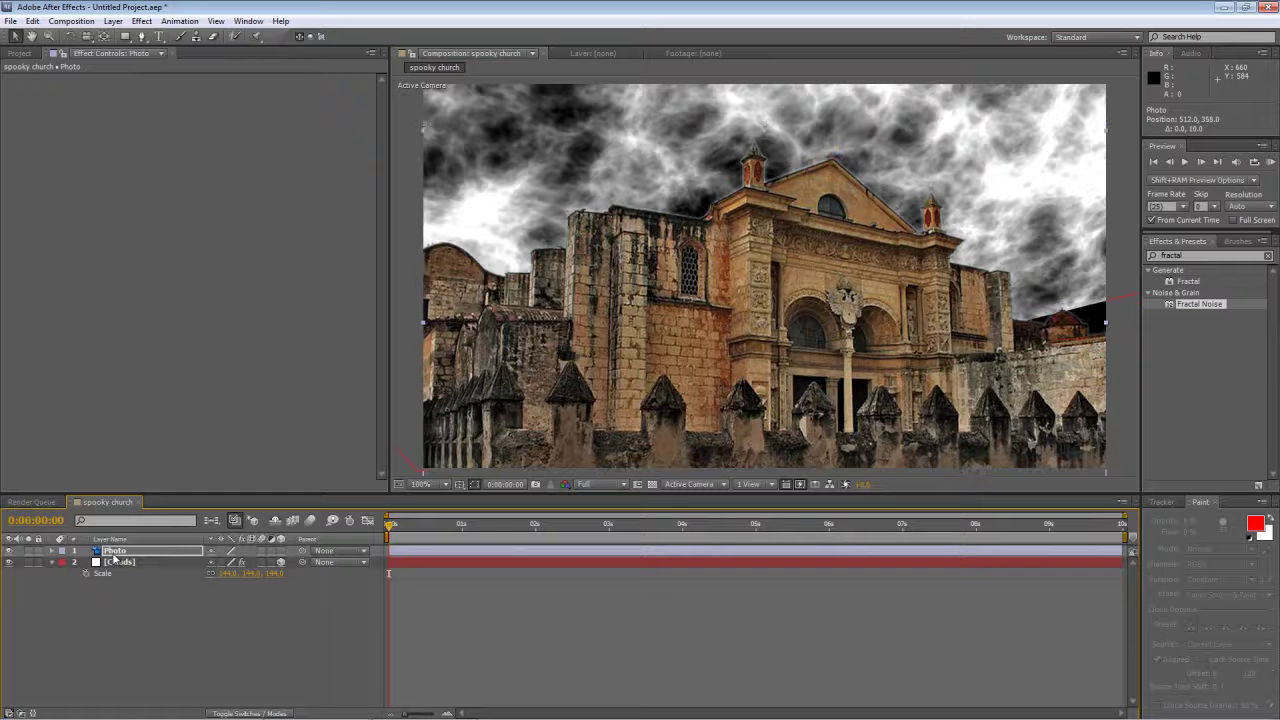
key("shift+Up")
key("shift+Down")
key("shift+Up")
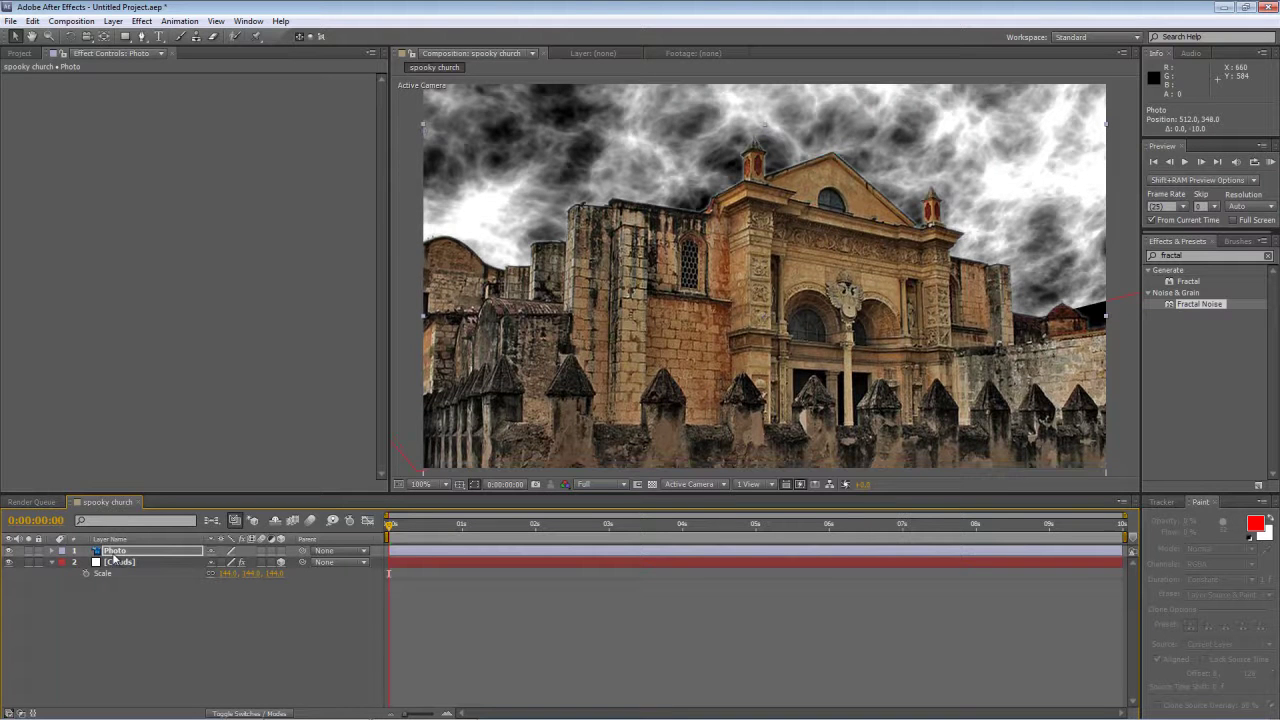
Step: Nudge the Clouds layer down to 512, 248 and preview the animation
left_click(148, 561)
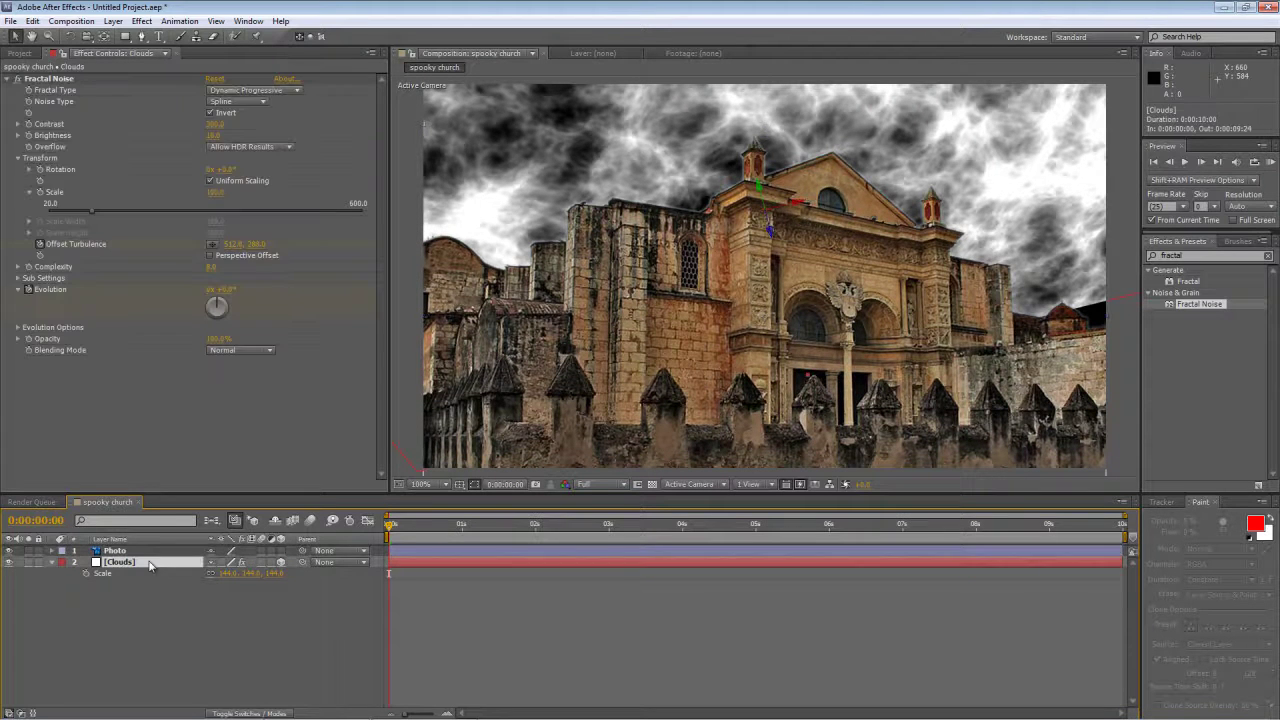
key("shift+Down")
key("shift+Down")
key("shift+Down")
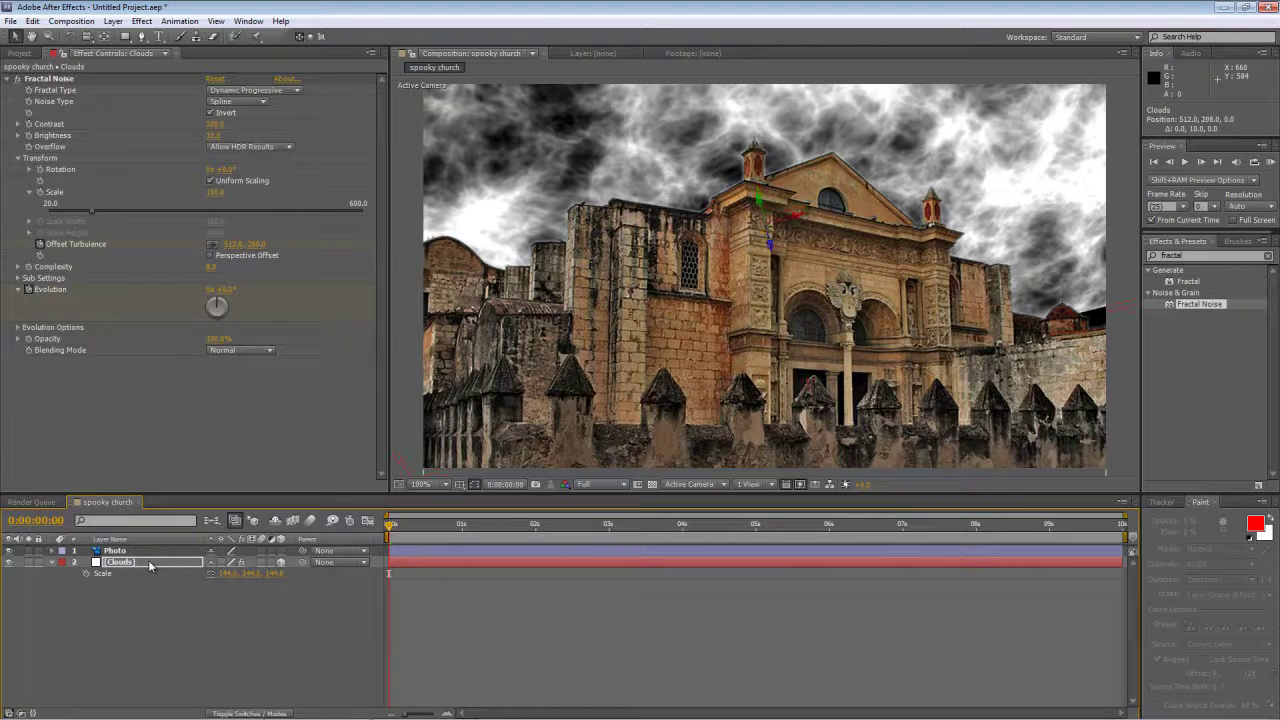
key("shift+Down")
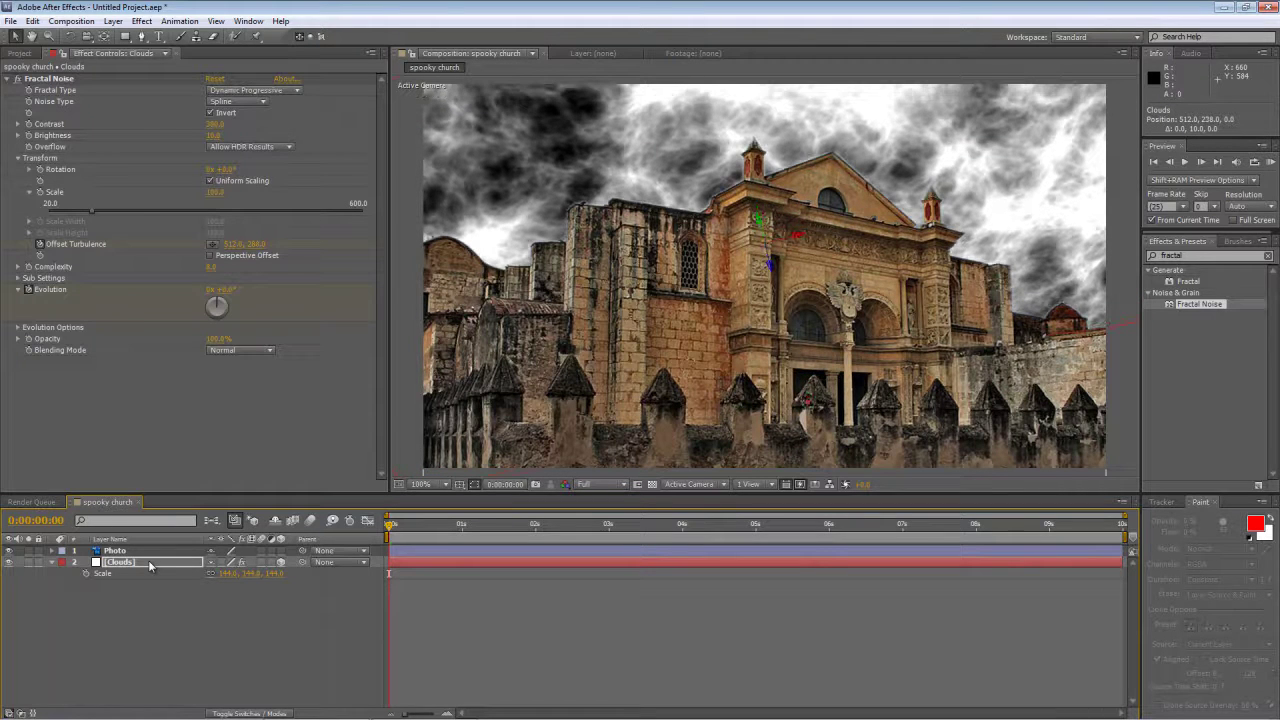
key("shift+Down")
left_click(106, 624)
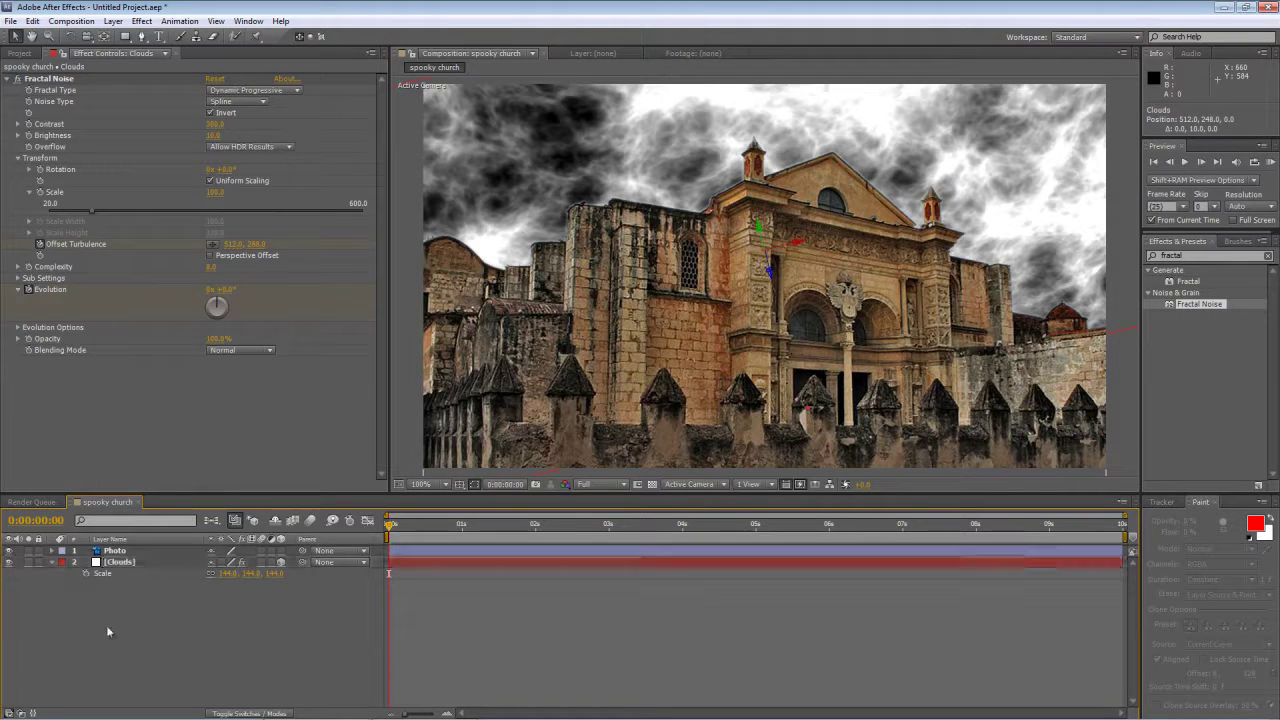
left_click_drag(400, 529, 878, 527)
key("space")
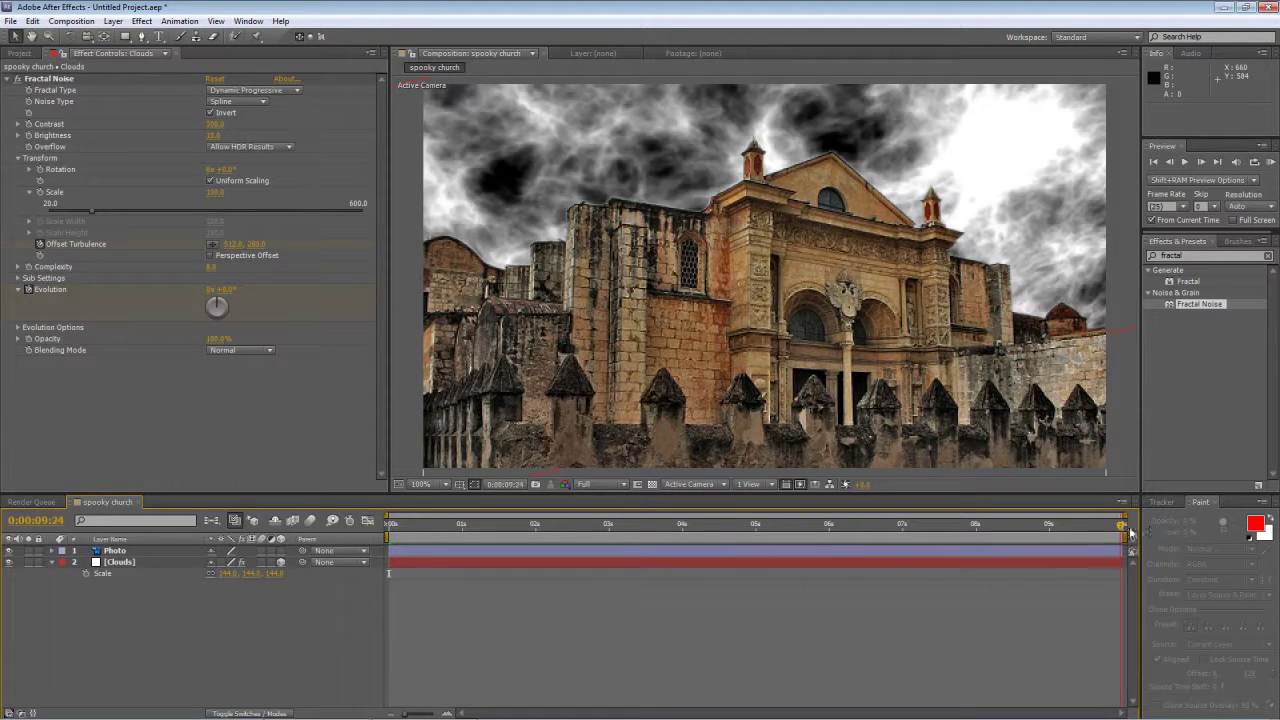
Step: Apply the CC Toner effect to the Clouds layer
key("ctrl+5")
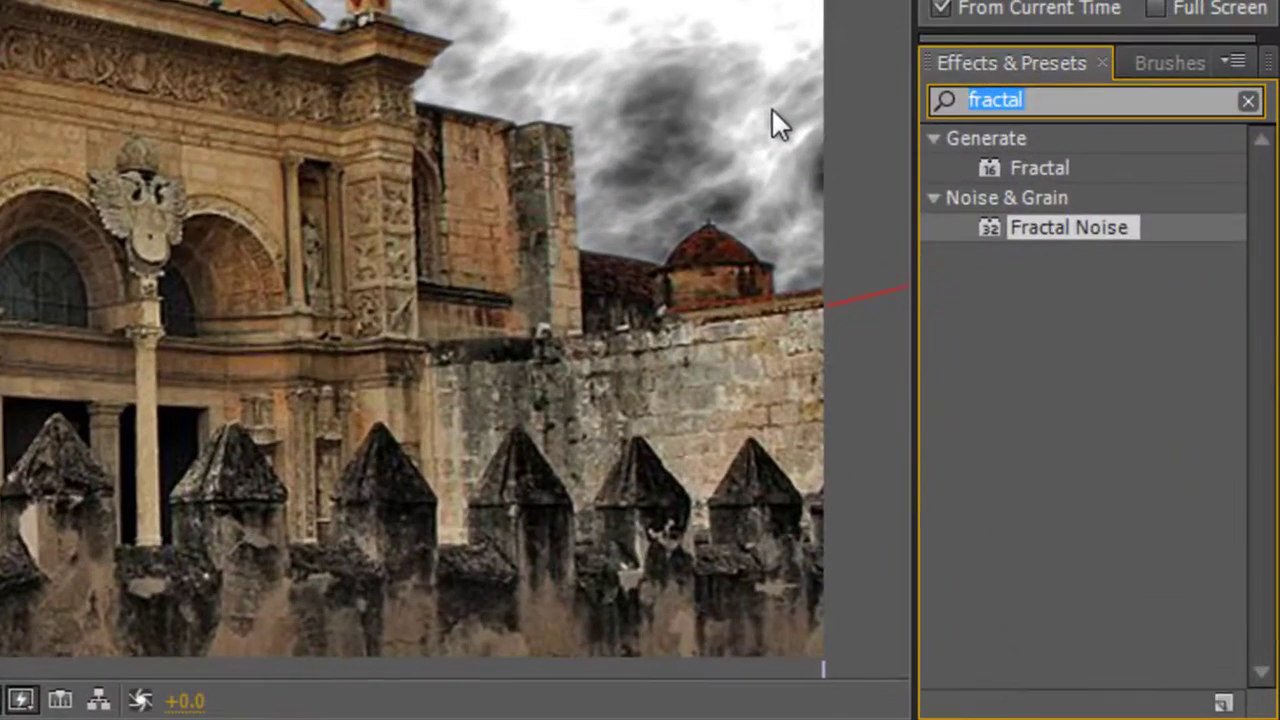
type("cc toner")
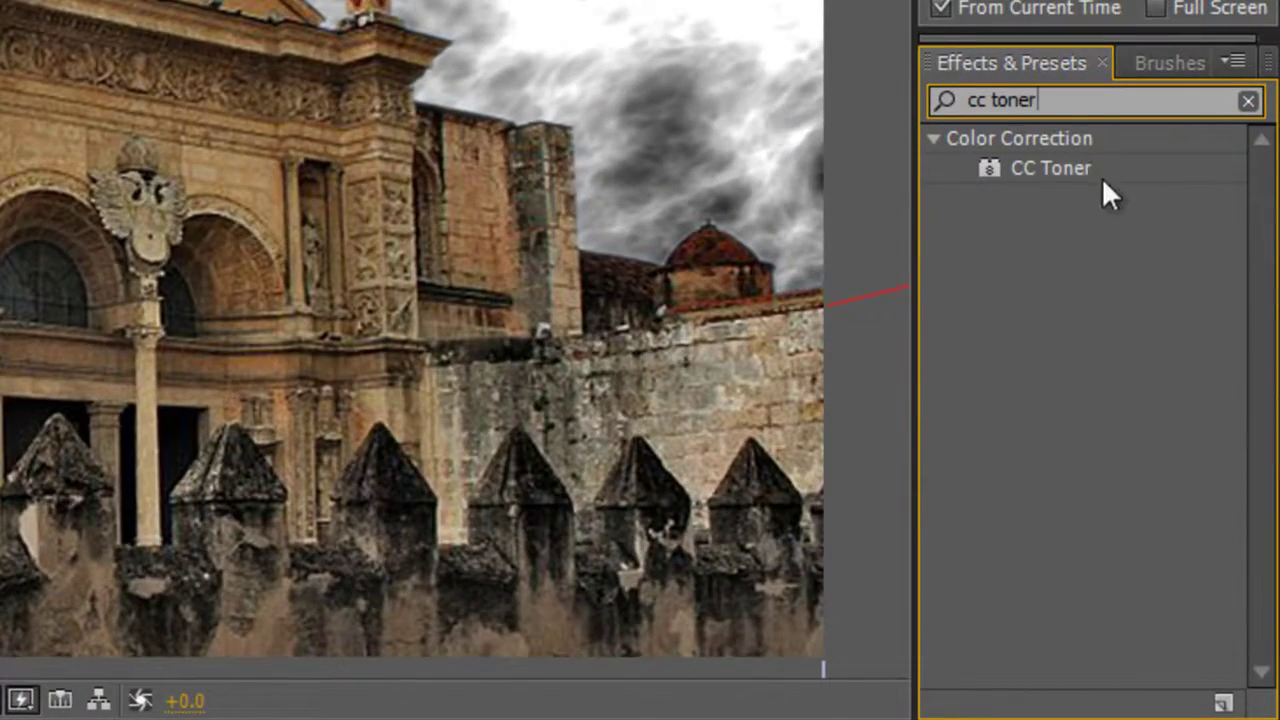
double_click(1097, 178)
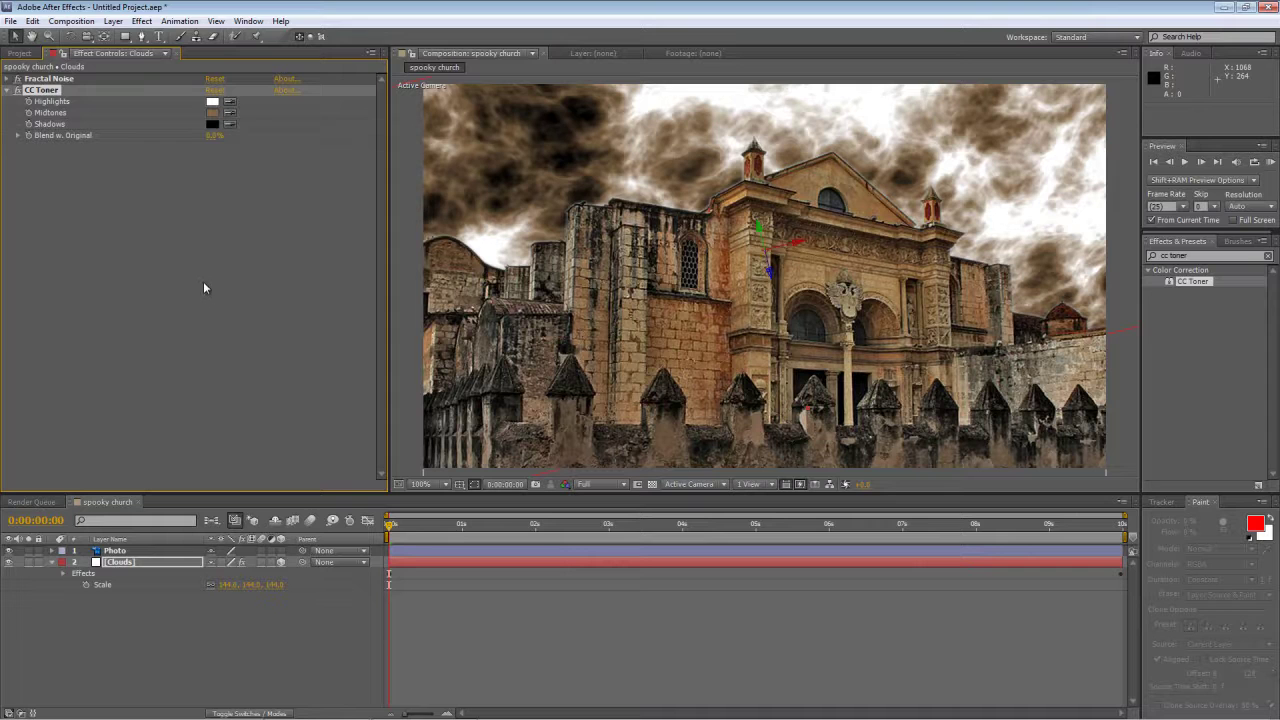
Step: Give CC Toner dark blue-grey teal midtones, then select the effect and the Photo layer
left_click(212, 112)
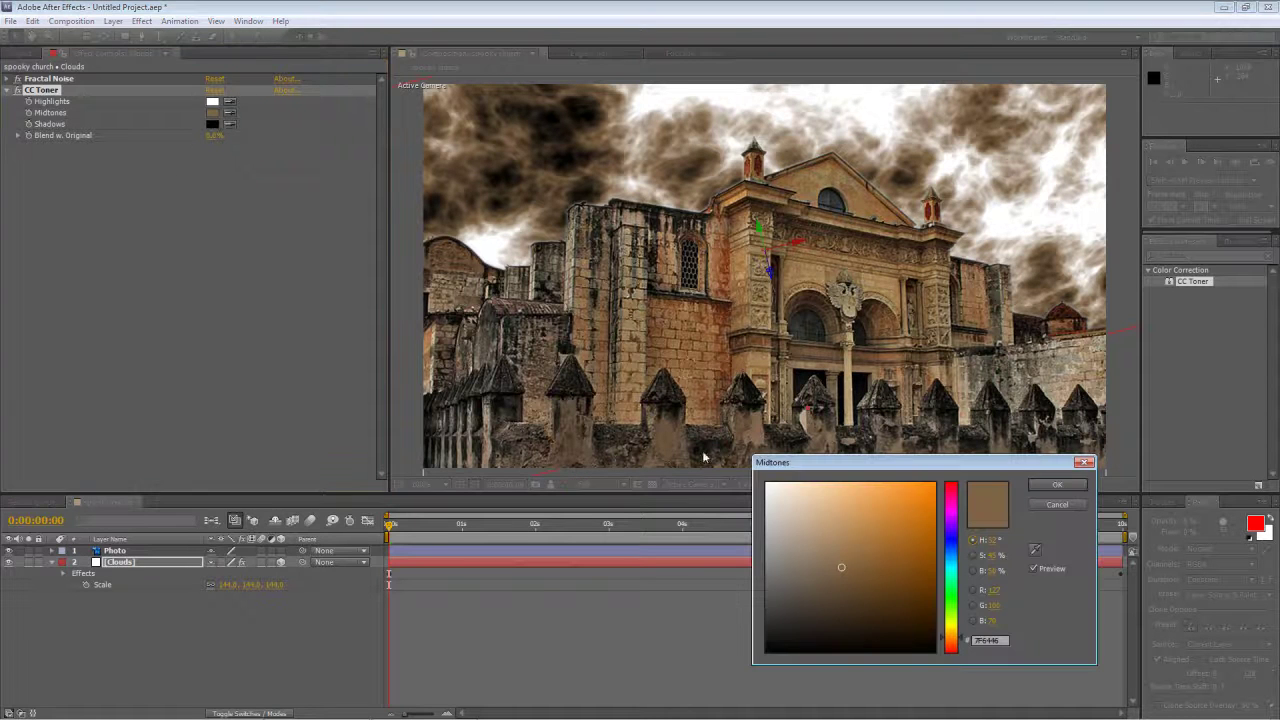
left_click_drag(957, 580, 955, 574)
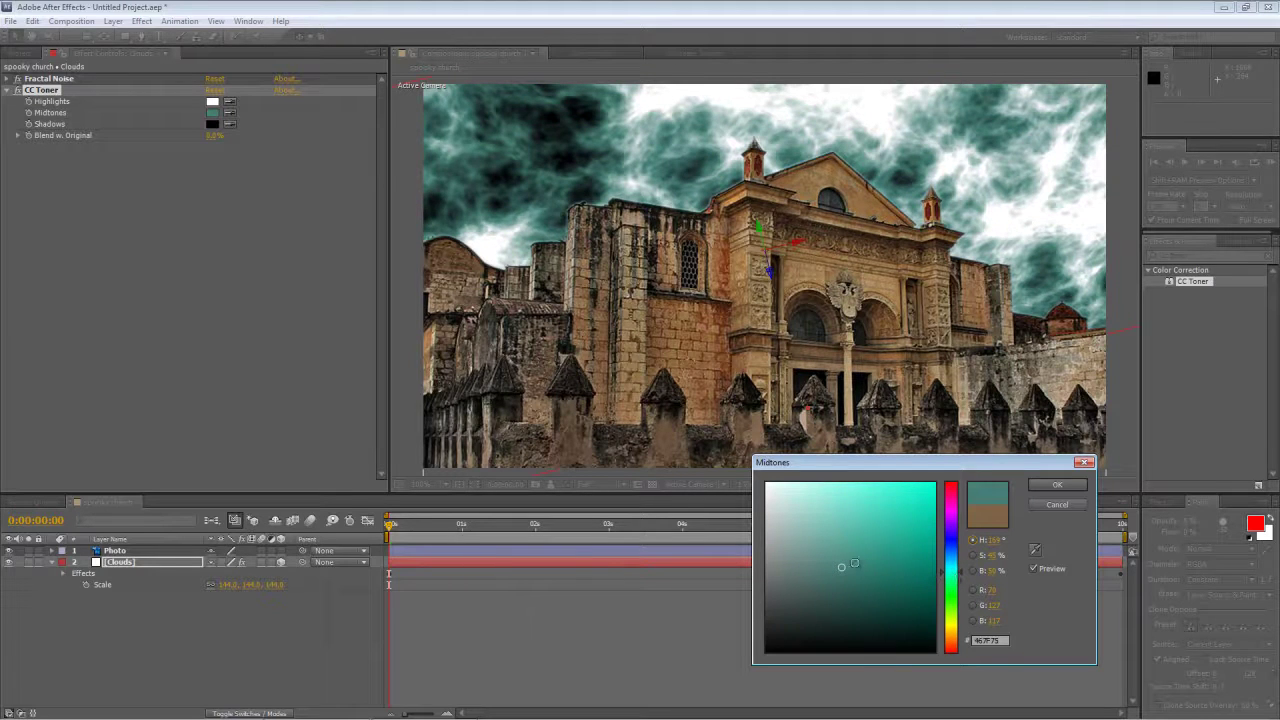
left_click_drag(855, 565, 826, 592)
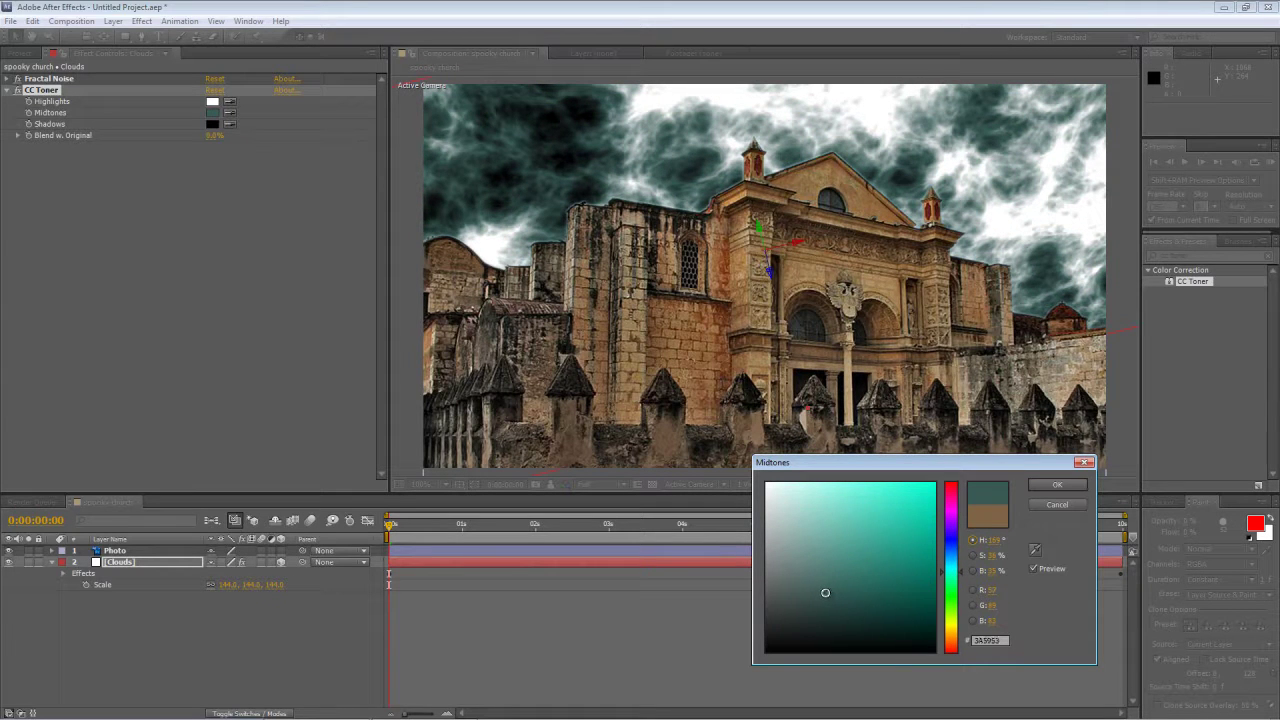
left_click_drag(962, 573, 962, 568)
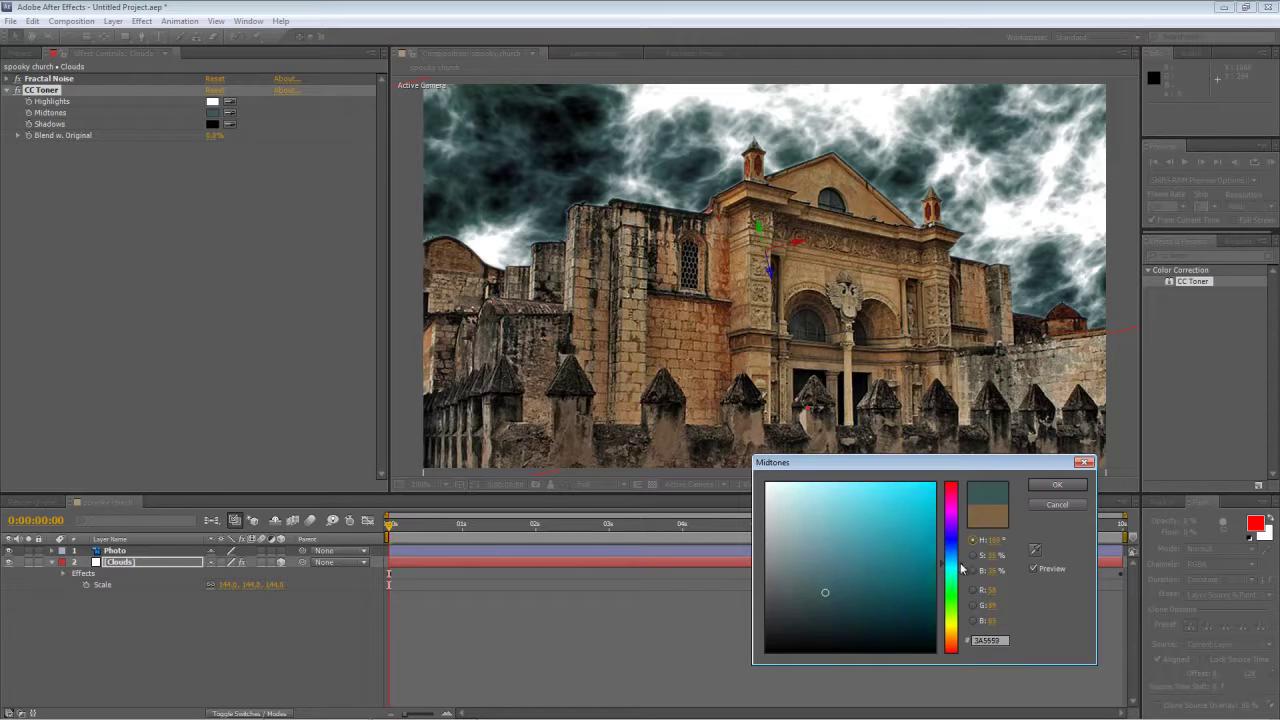
left_click_drag(832, 588, 820, 592)
left_click(1058, 486)
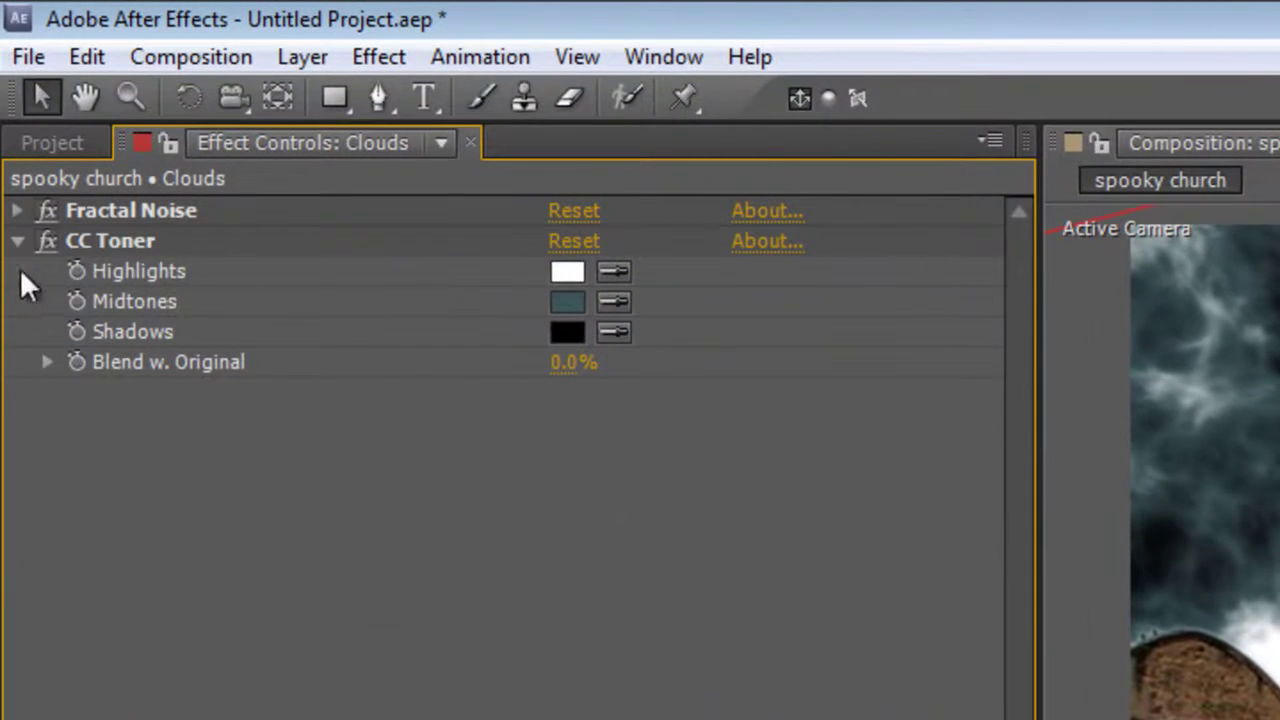
left_click(139, 245)
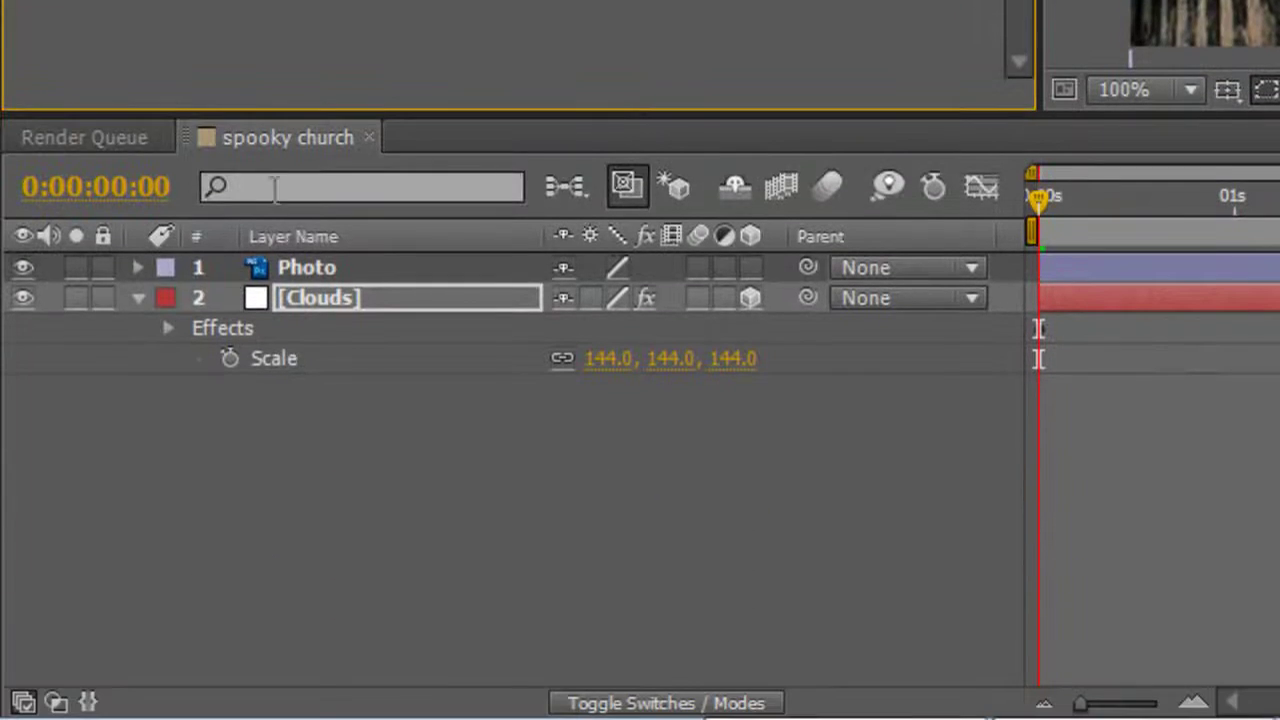
left_click(306, 267)
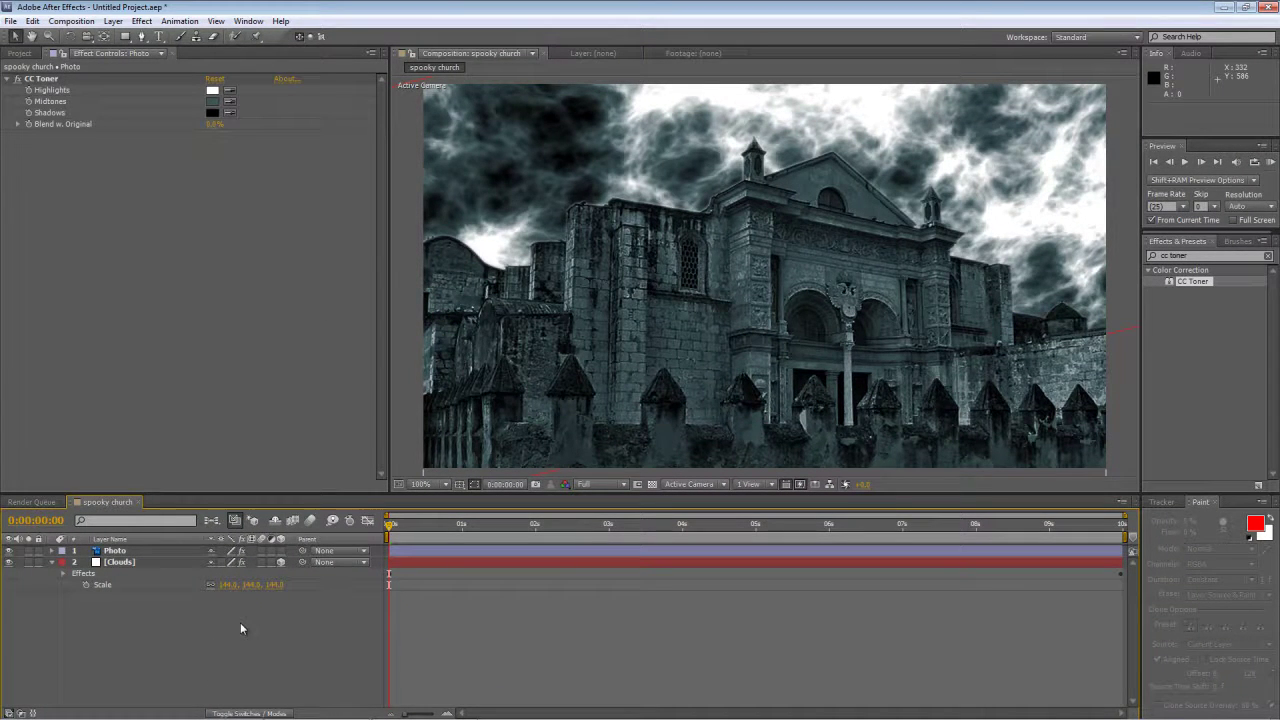
Step: Add a new Adjustment Layer 1 to the composition
right_click(240, 624)
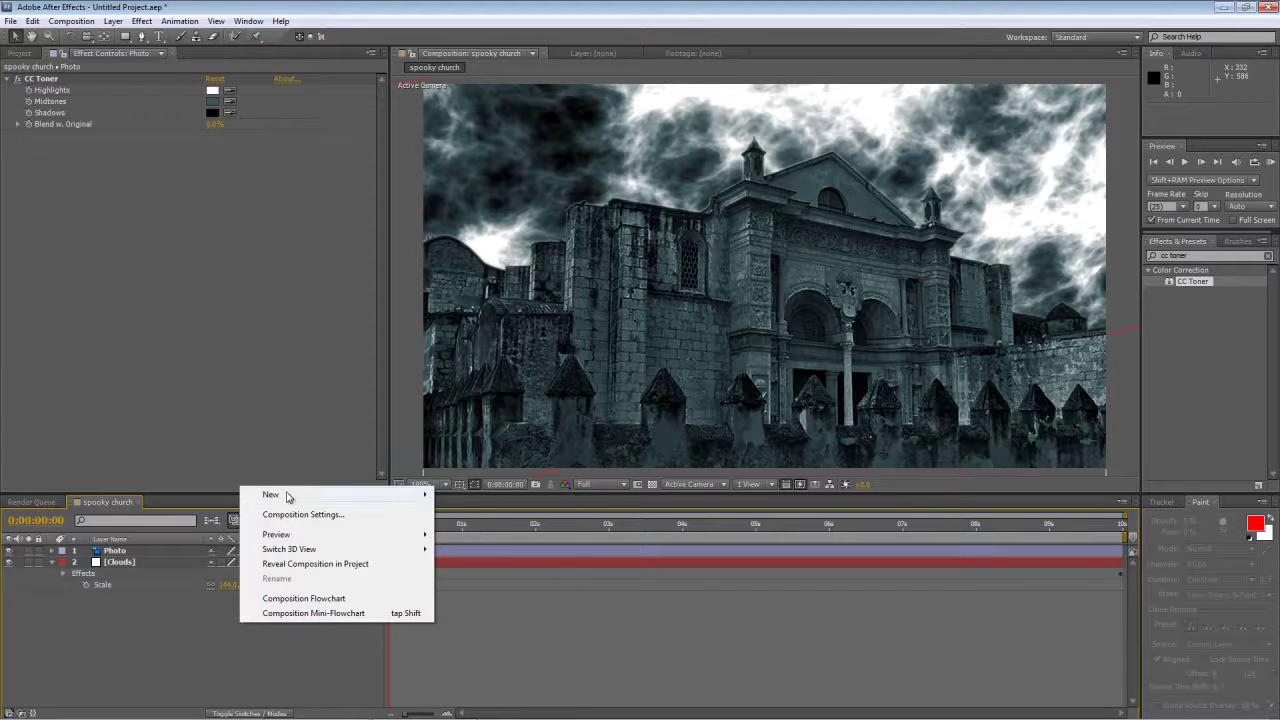
mouse_move(286, 495)
left_click(498, 602)
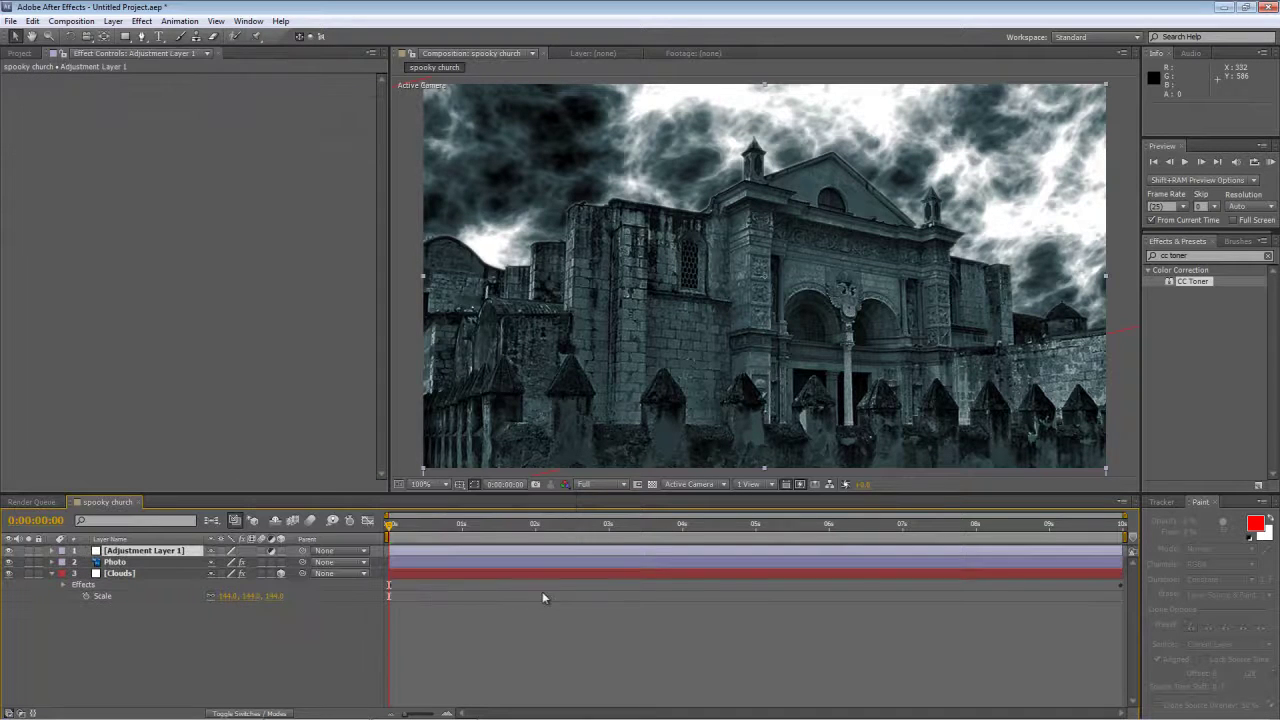
Step: Apply Curves to the adjustment layer and bend it into a contrast-boosting S-curve
double_click(1200, 281)
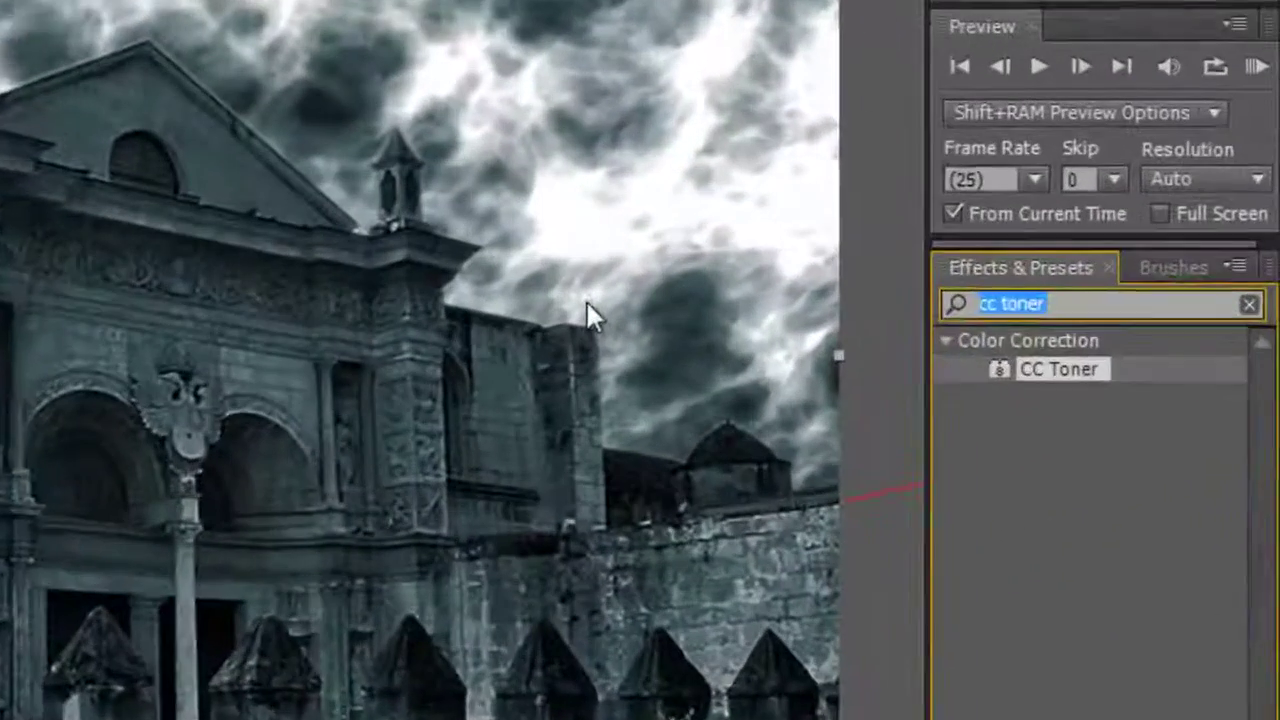
type("curves")
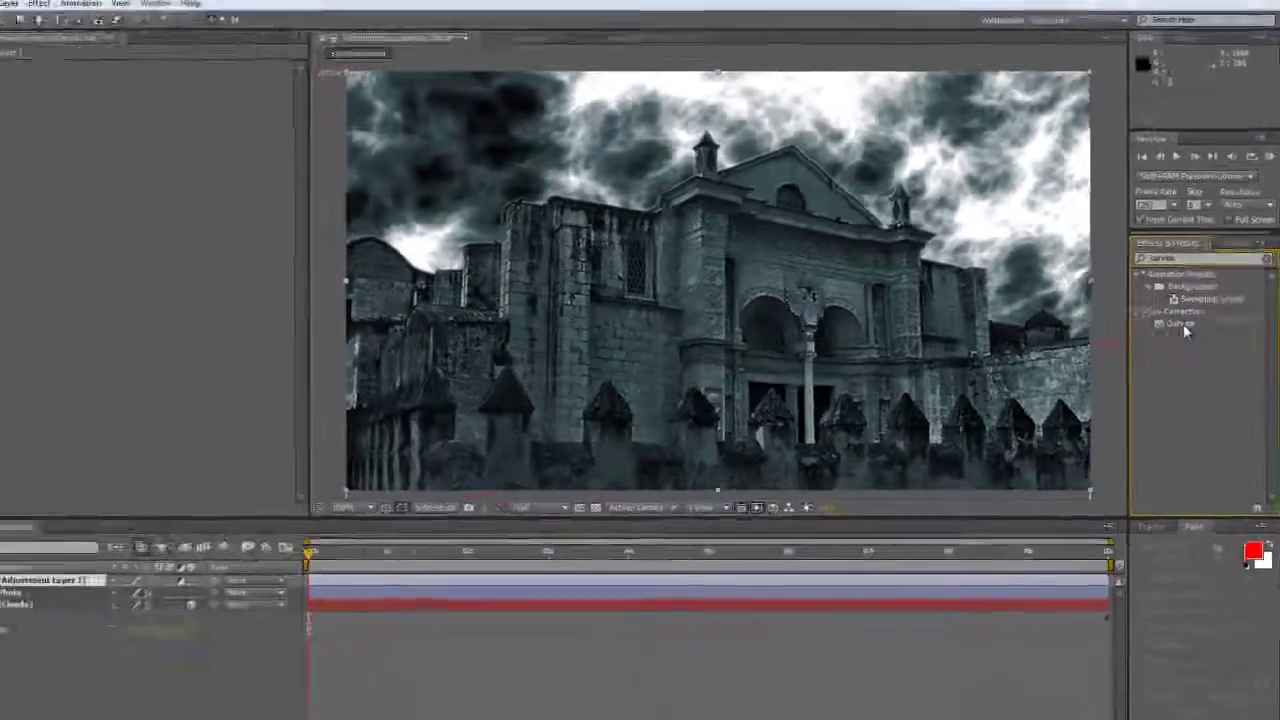
left_click_drag(1073, 431, 175, 562)
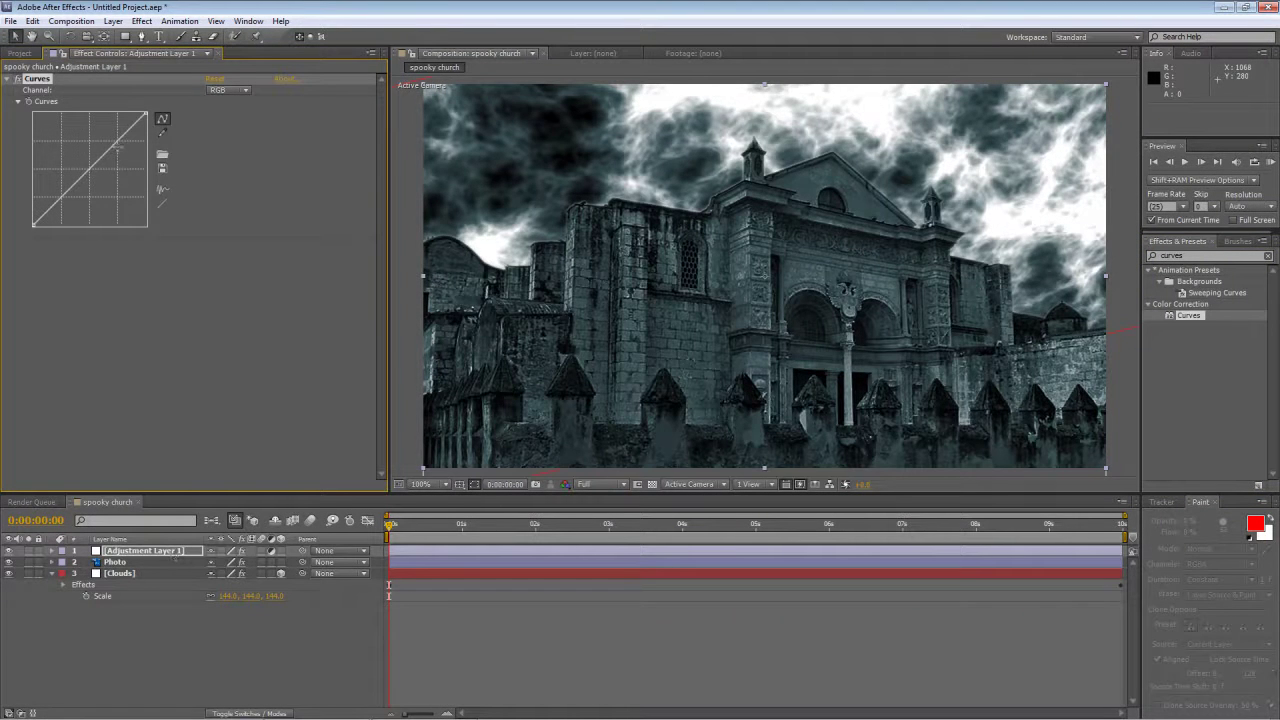
left_click_drag(118, 143, 112, 127)
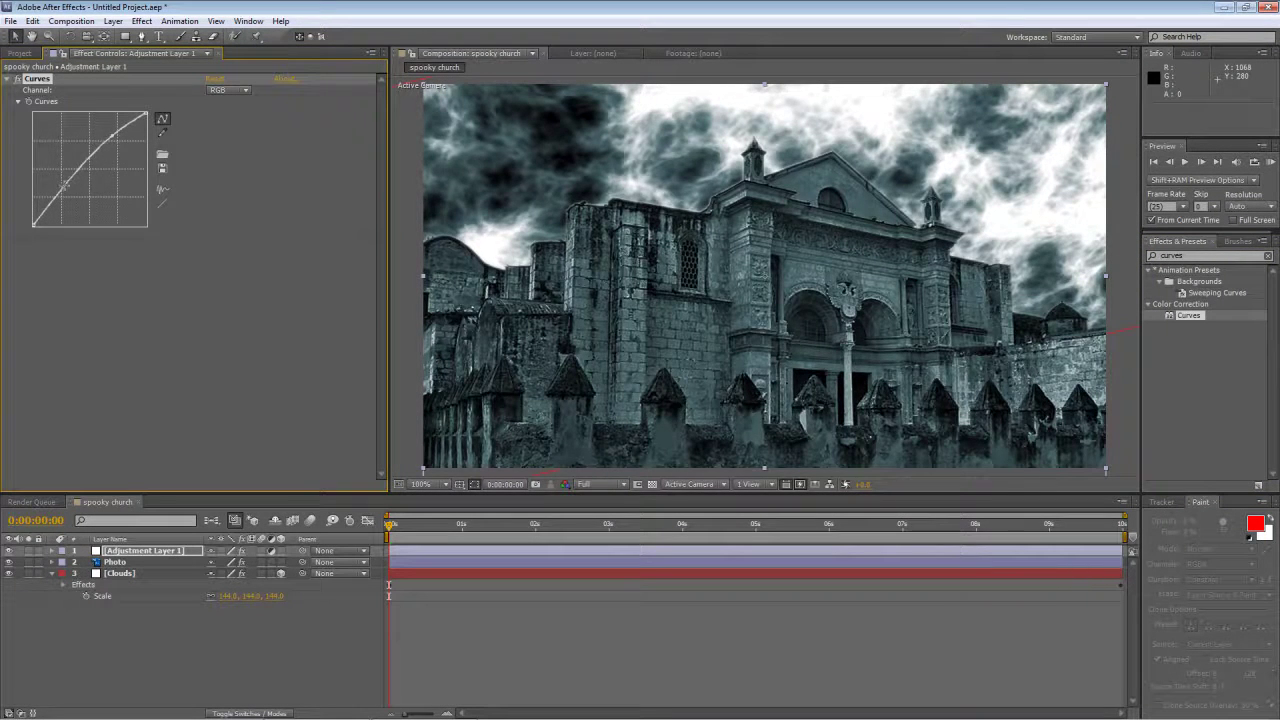
left_click_drag(64, 186, 70, 196)
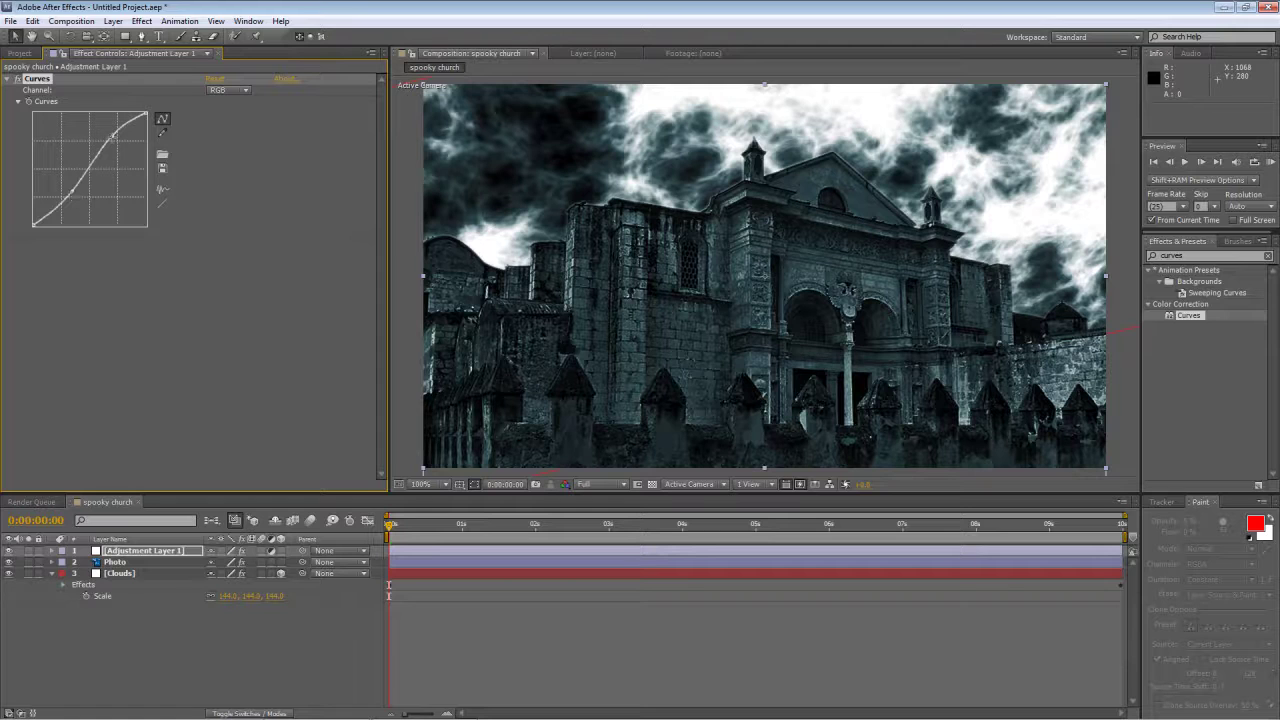
mouse_move(112, 135)
left_mouse_down()
mouse_move(117, 147)
mouse_move(112, 136)
left_mouse_up()
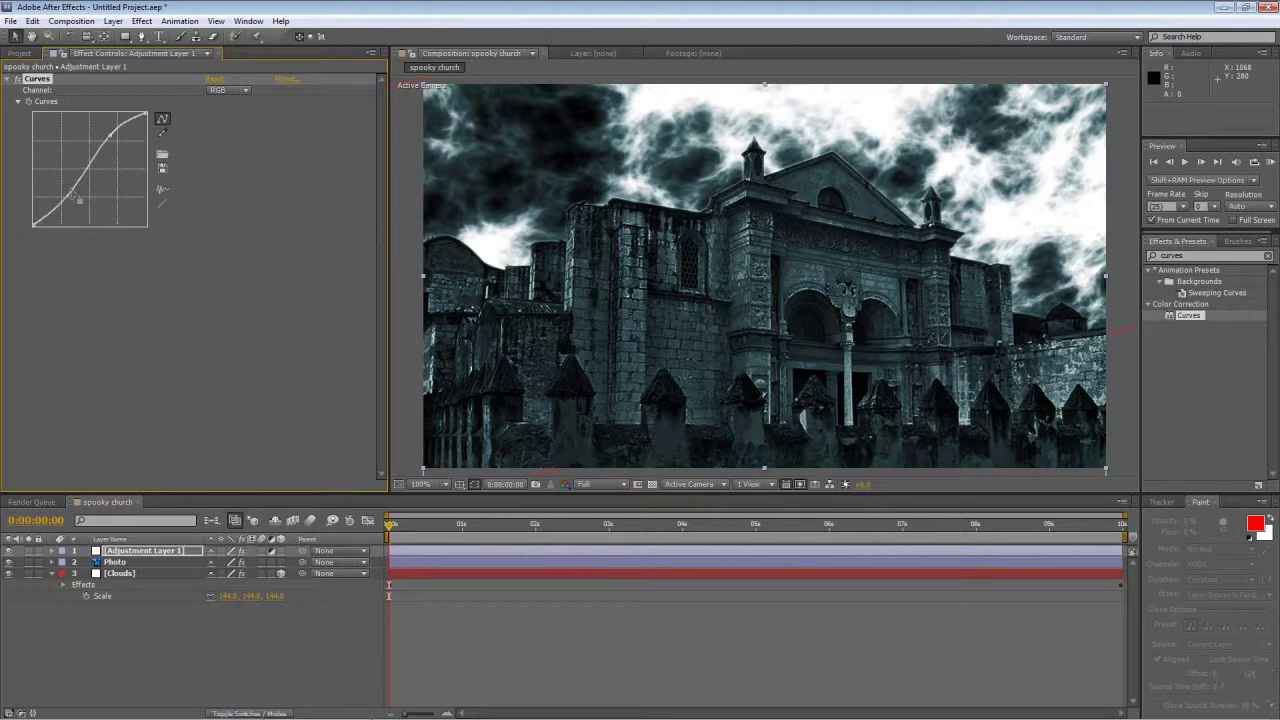
key("ctrl+Down")
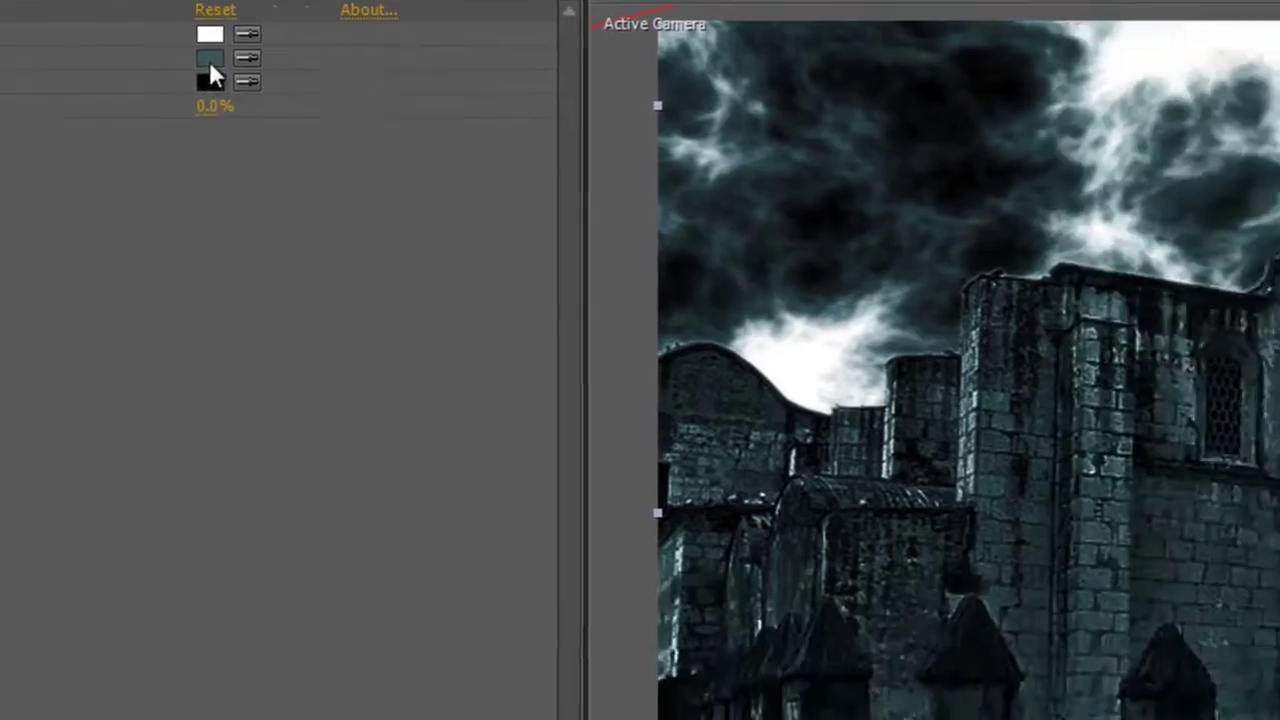
Step: Change the Photo layer's CC Toner midtones to a lighter blue-grey teal
left_click(451, 215)
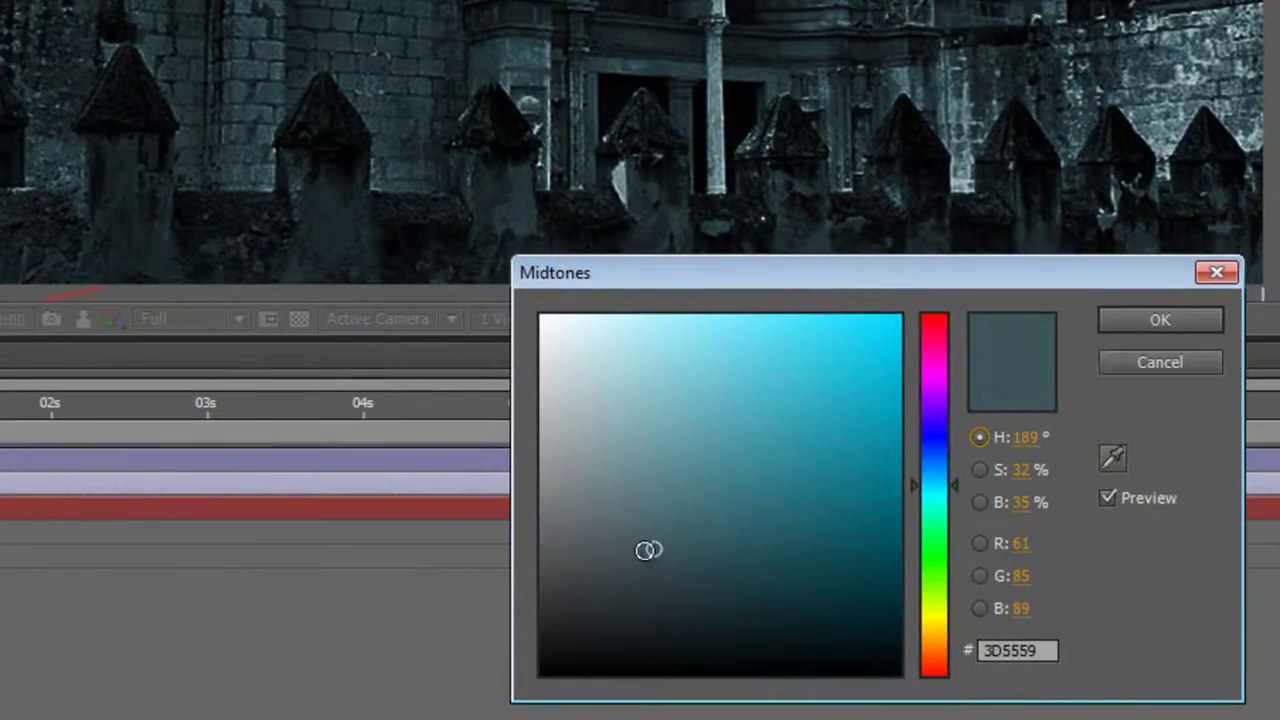
left_click_drag(647, 550, 632, 474)
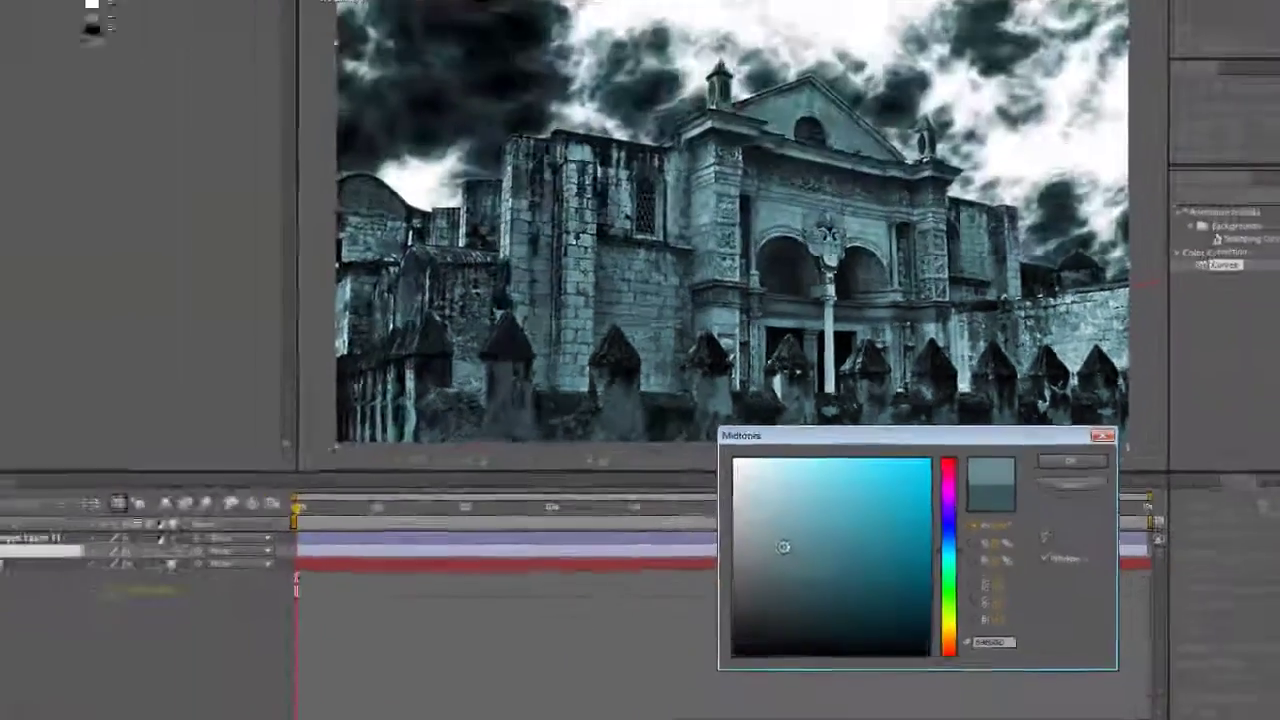
left_click_drag(783, 547, 782, 549)
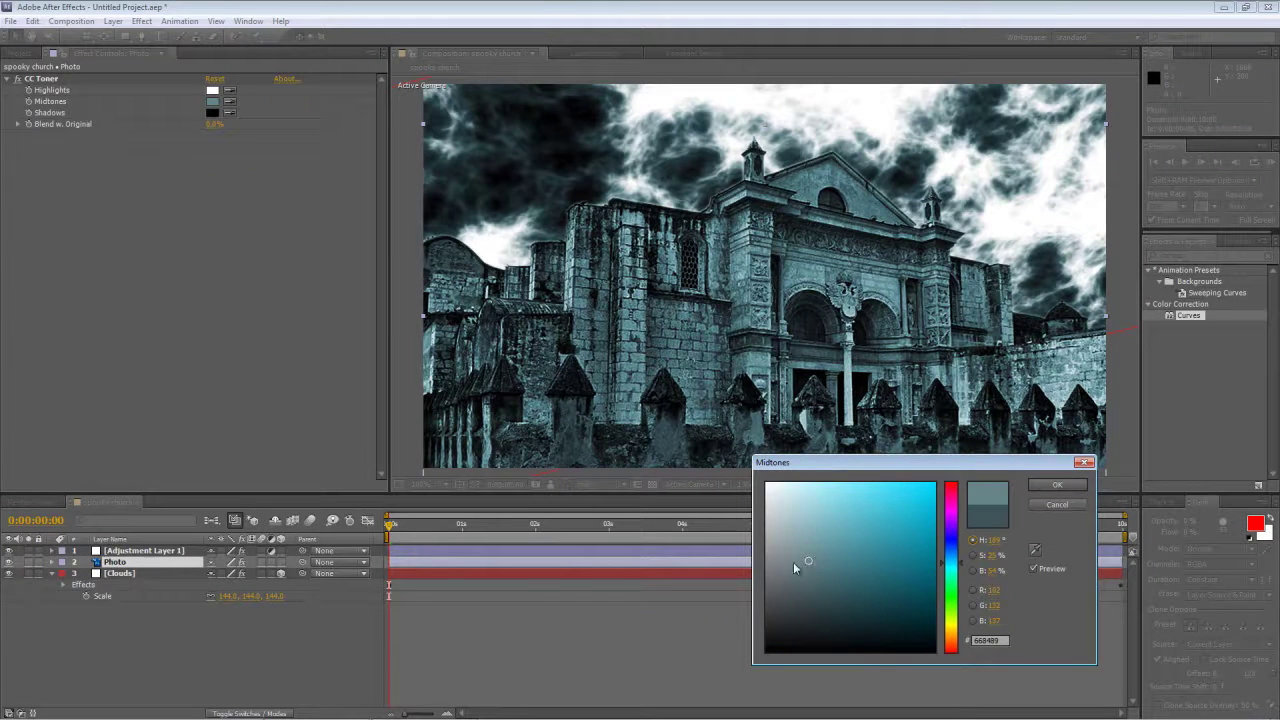
left_click(1057, 485)
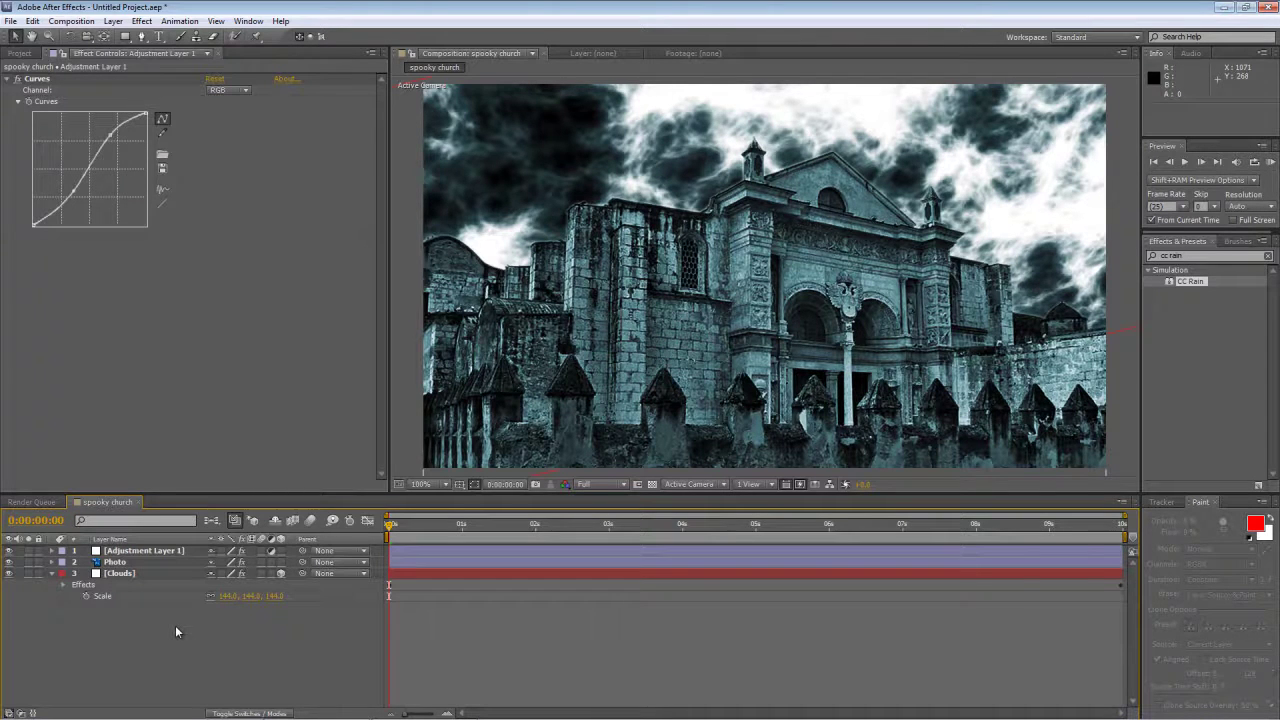
Step: Add a new top adjustment layer named Rain
right_click(175, 627)
mouse_move(210, 498)
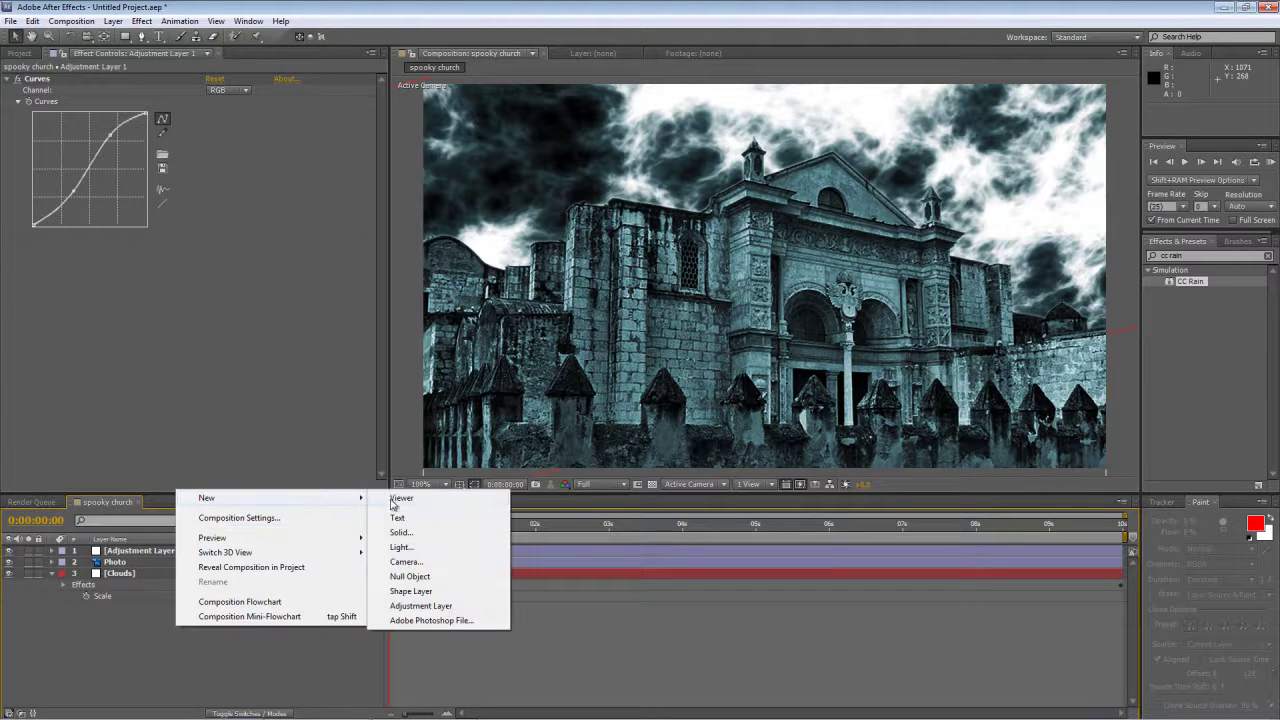
left_click(432, 606)
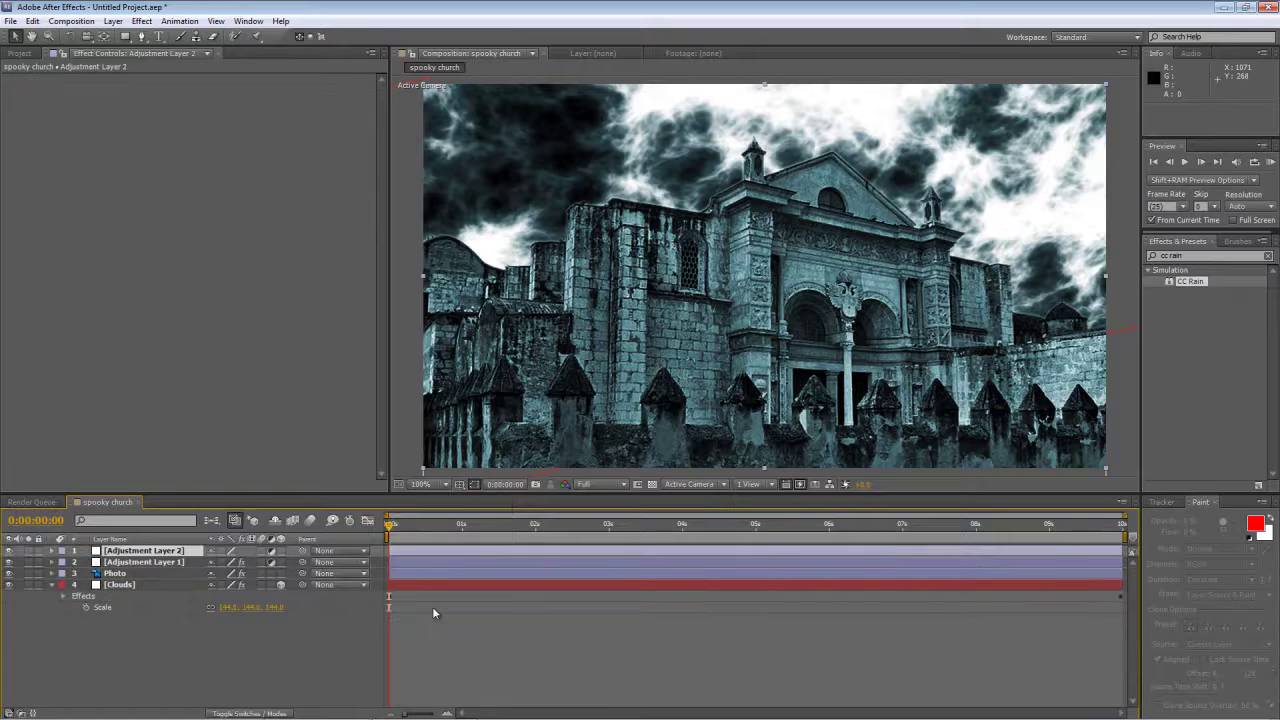
key("Return")
type("Rain")
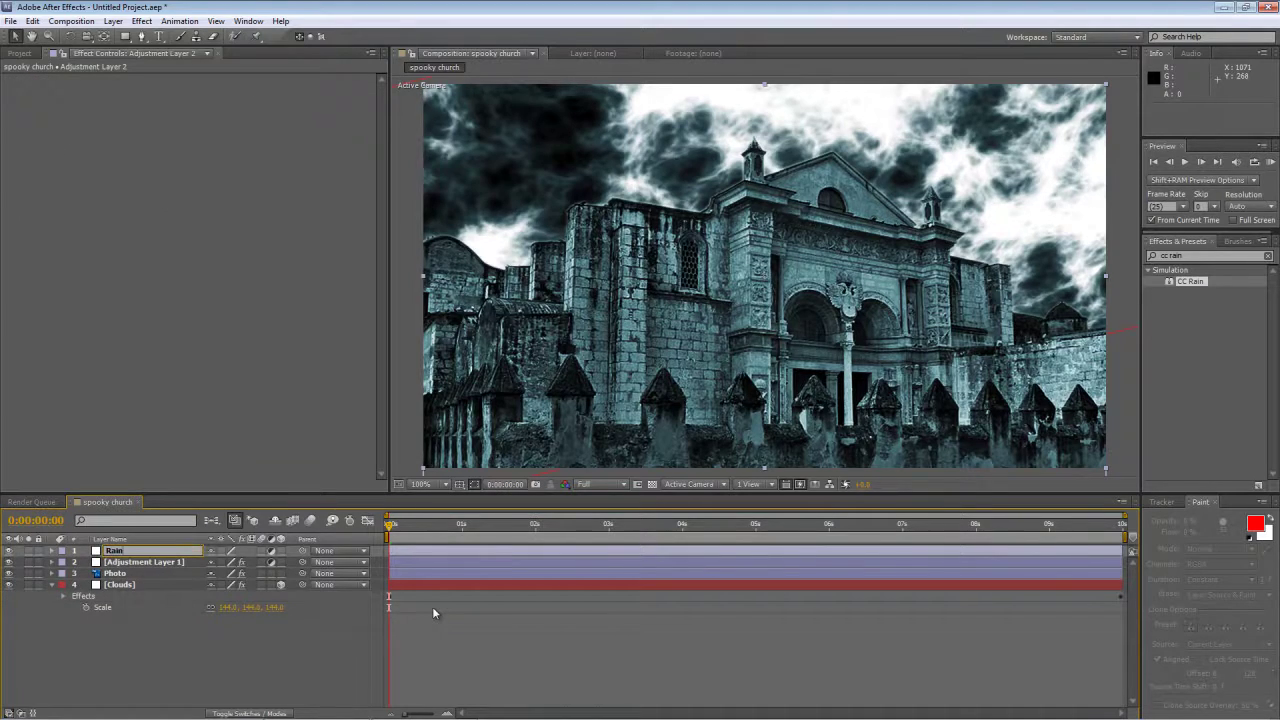
key("Return")
Step: Apply the CC Rain effect to the Rain layer
left_click(1268, 256)
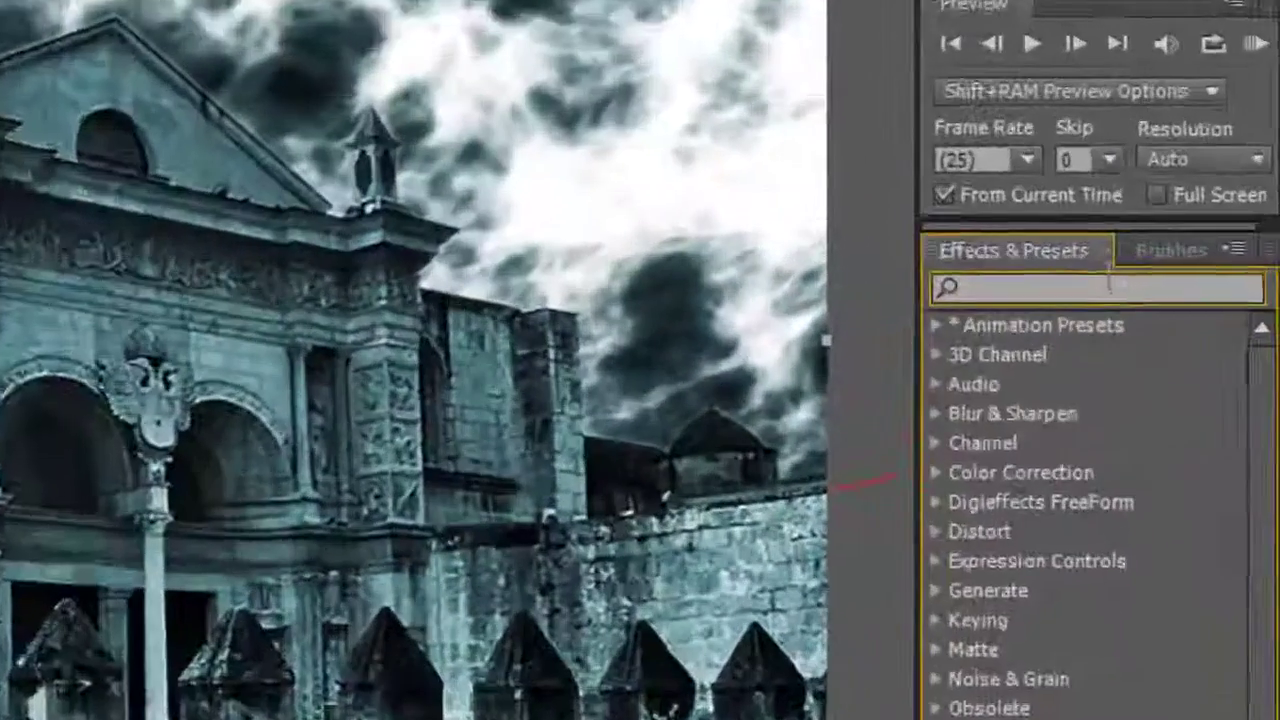
type("cc rain")
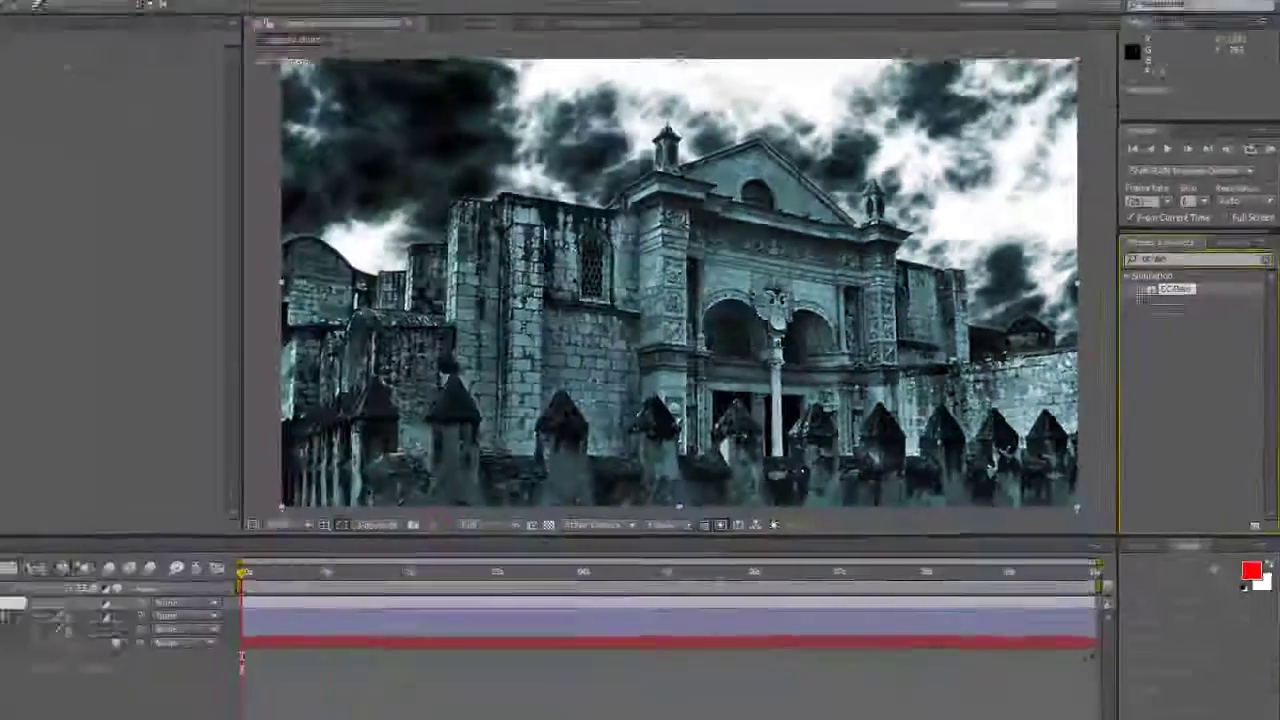
mouse_move(1072, 356)
left_mouse_down()
mouse_move(1098, 374)
mouse_move(171, 563)
mouse_move(133, 553)
left_mouse_up()
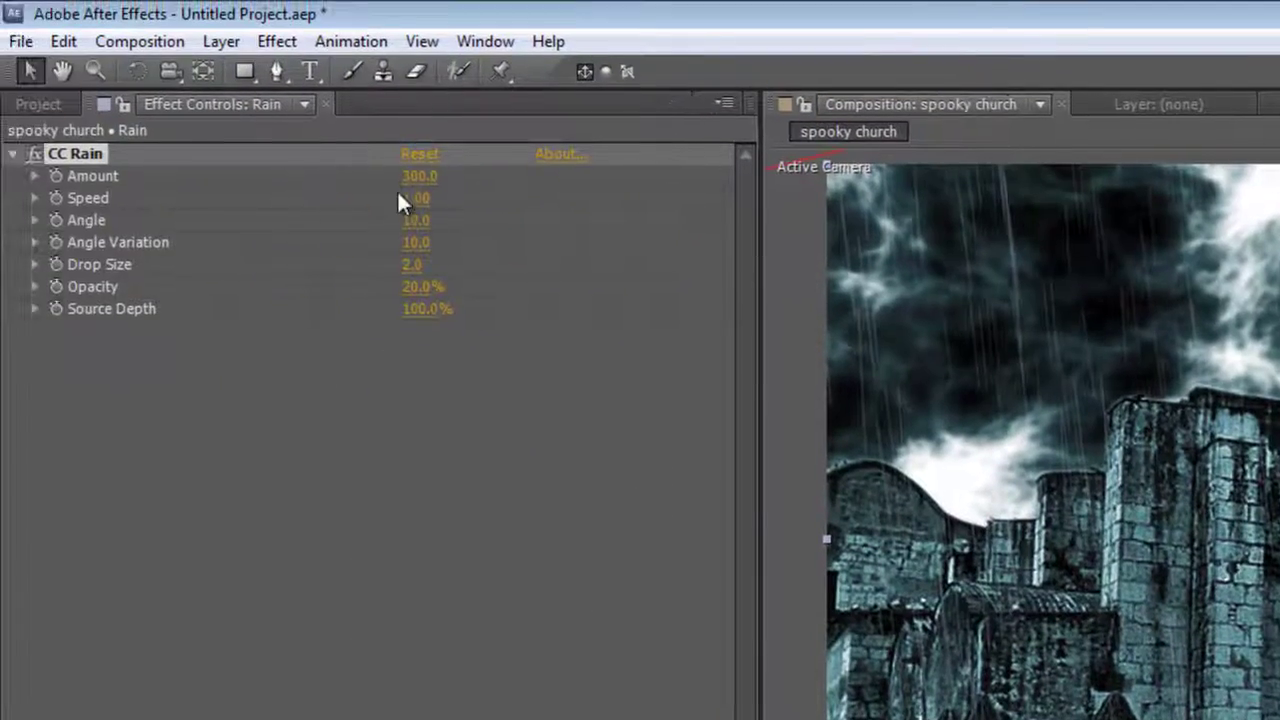
Step: Set CC Rain Amount to 500 and Speed to 1.5
left_click(418, 176)
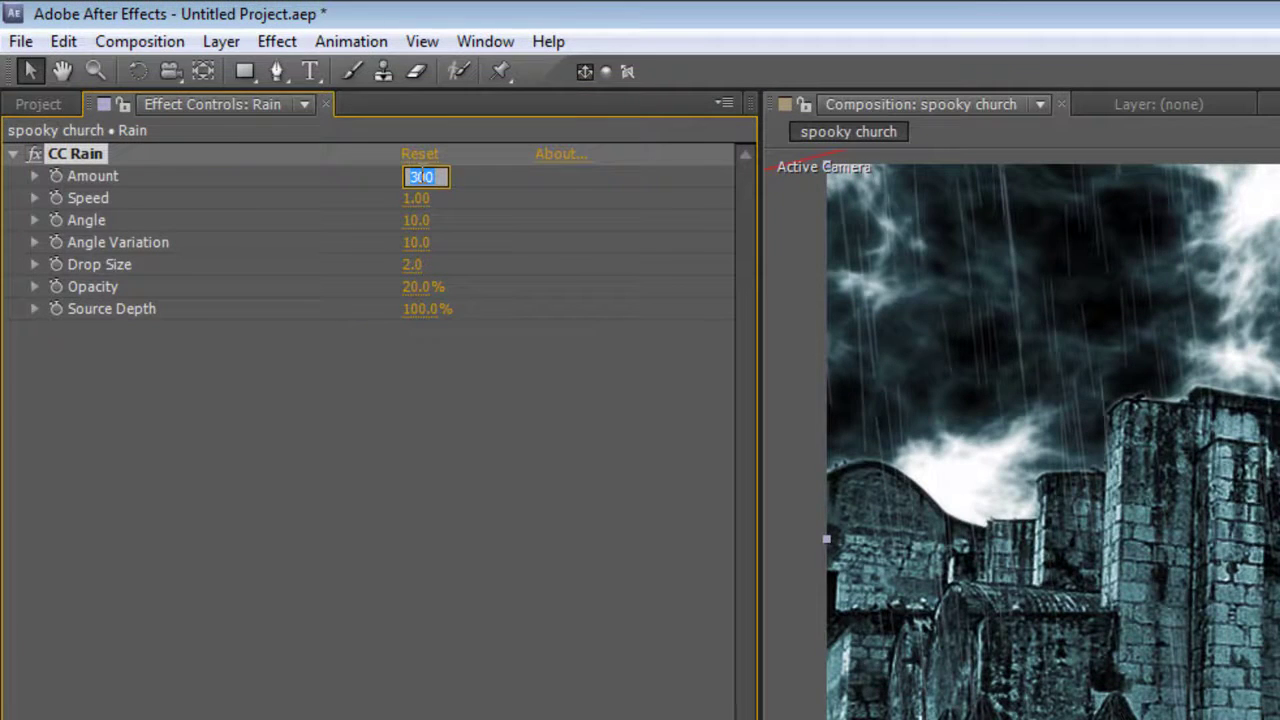
type("500")
left_click(420, 198)
type("1.5")
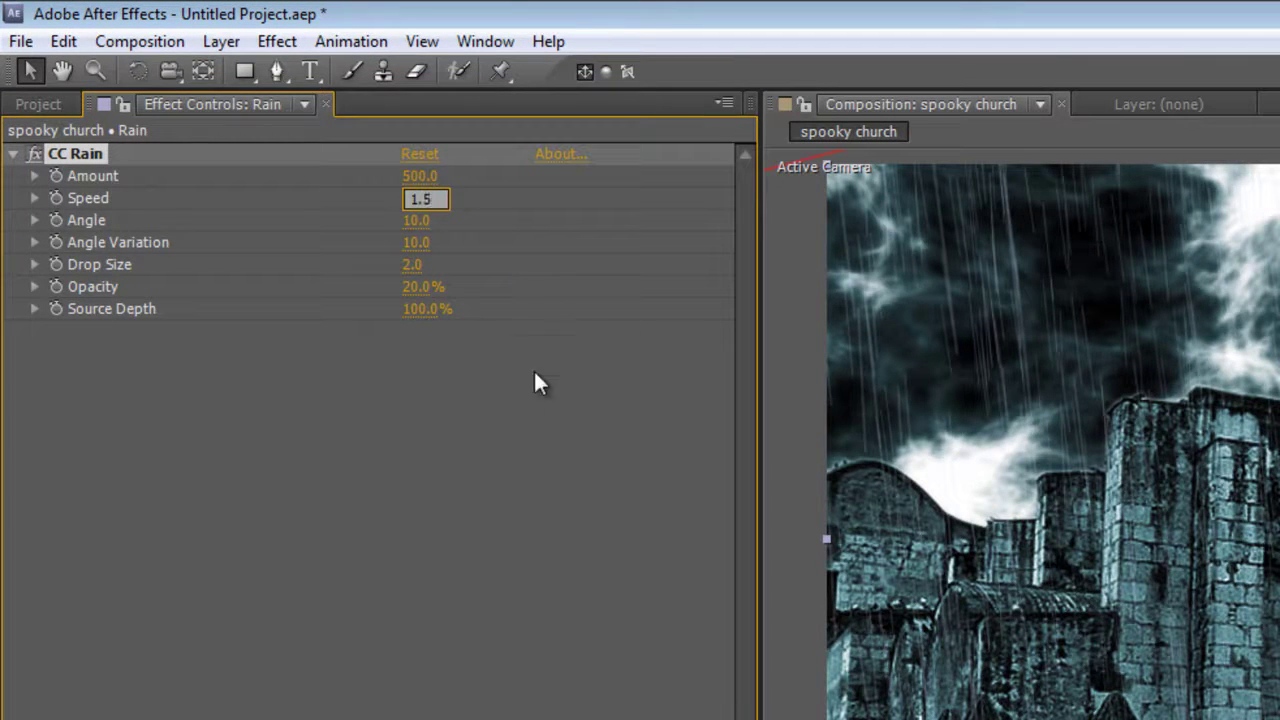
left_click(517, 418)
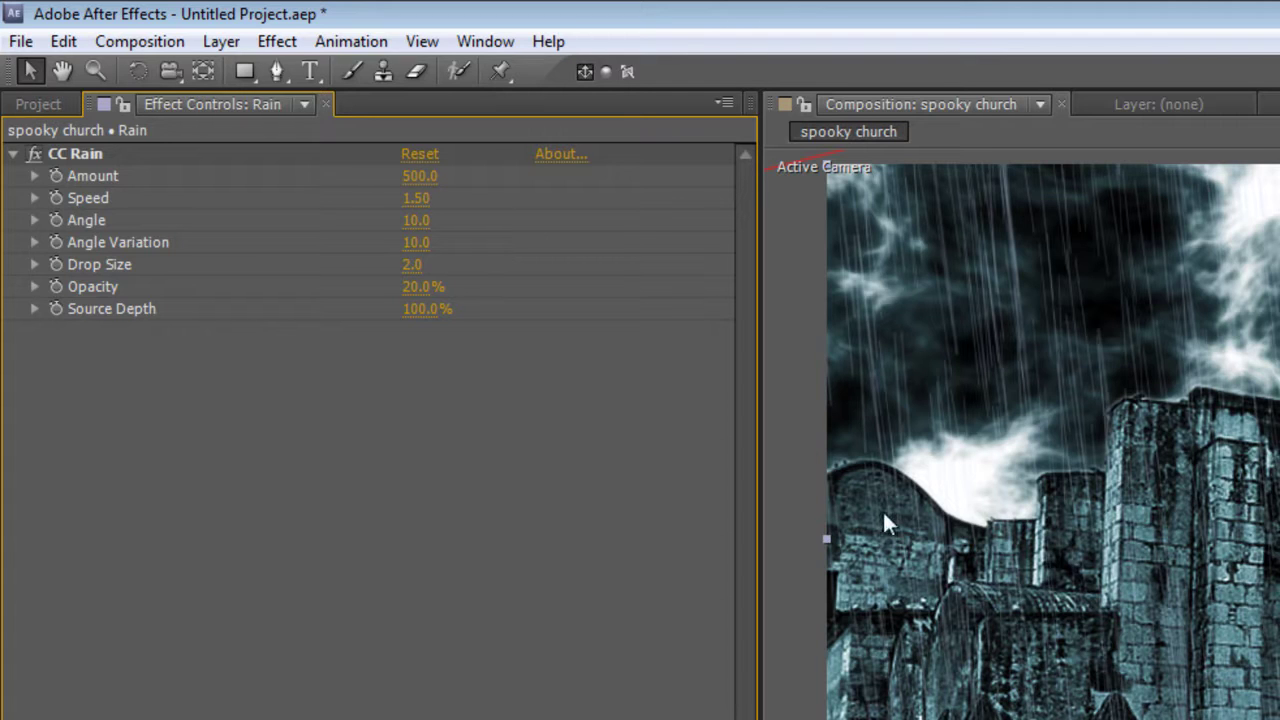
Step: Set CC Rain Angle to 50, Angle Variation to 35 and Drop Size to 3
left_click_drag(405, 230, 797, 229)
left_click(410, 222)
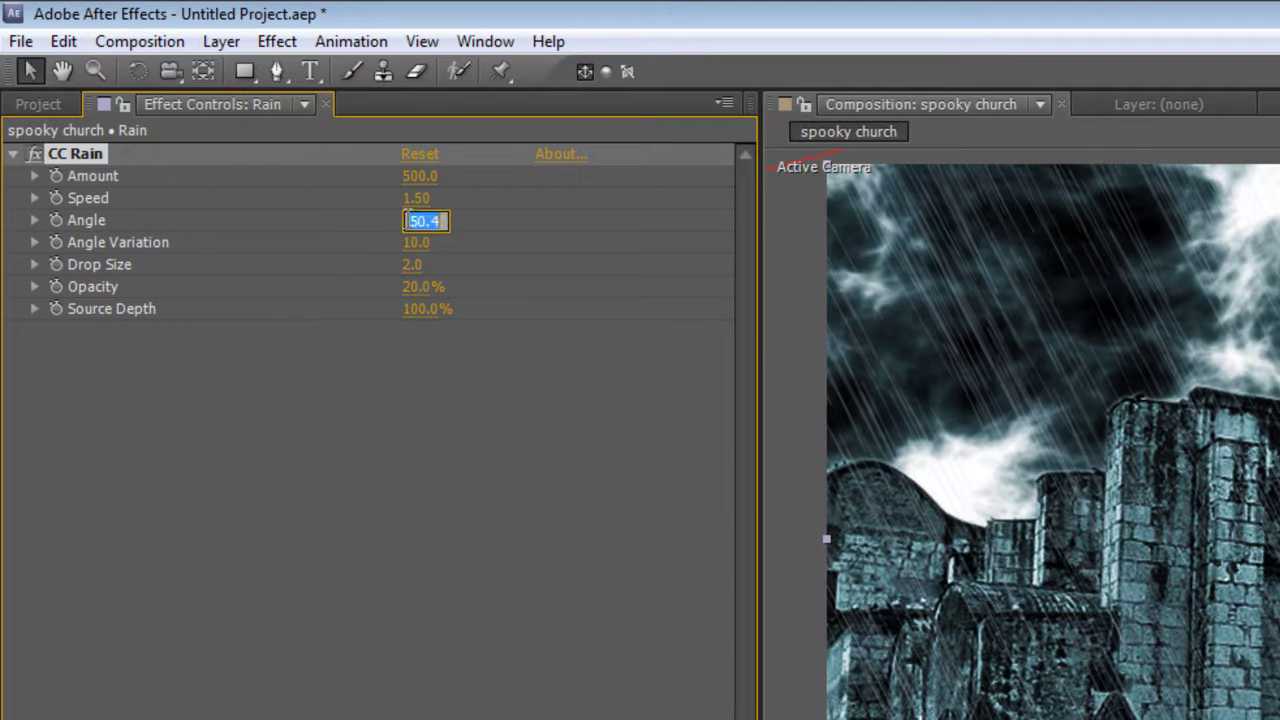
type("50")
left_click(393, 502)
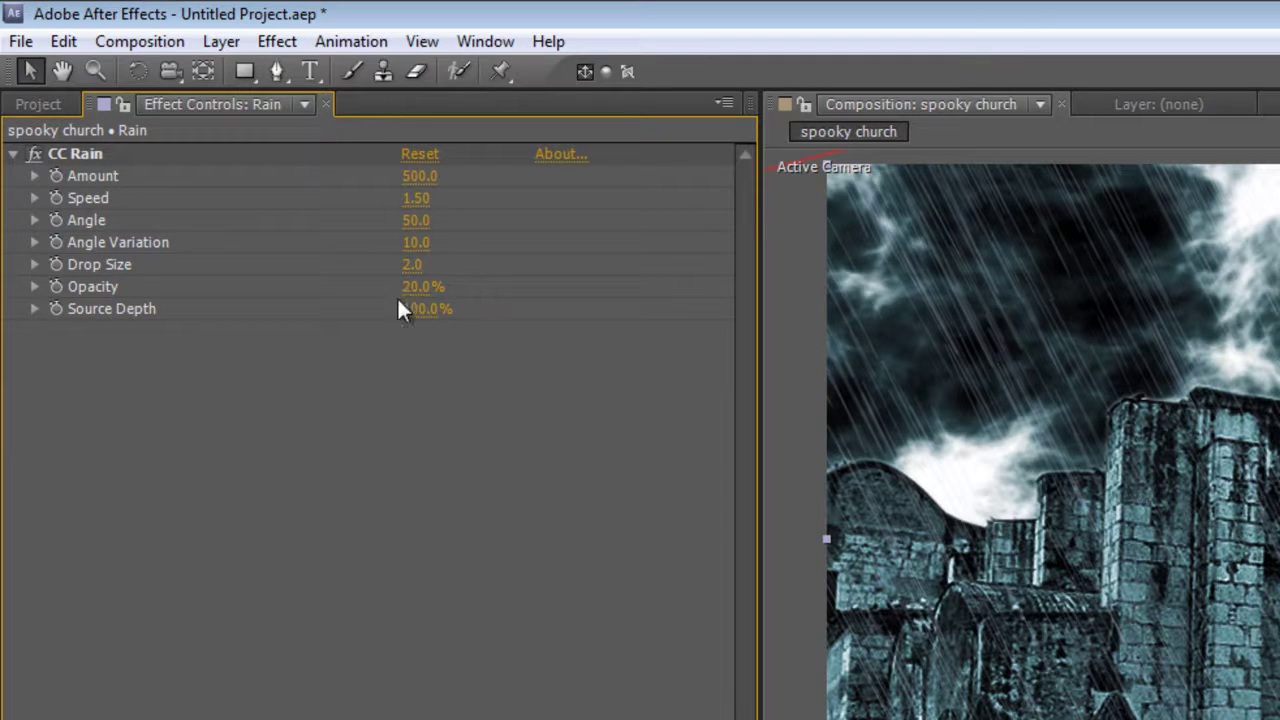
left_click_drag(415, 242, 738, 248)
left_click(414, 244)
type("35")
left_click(391, 346)
left_click(411, 264)
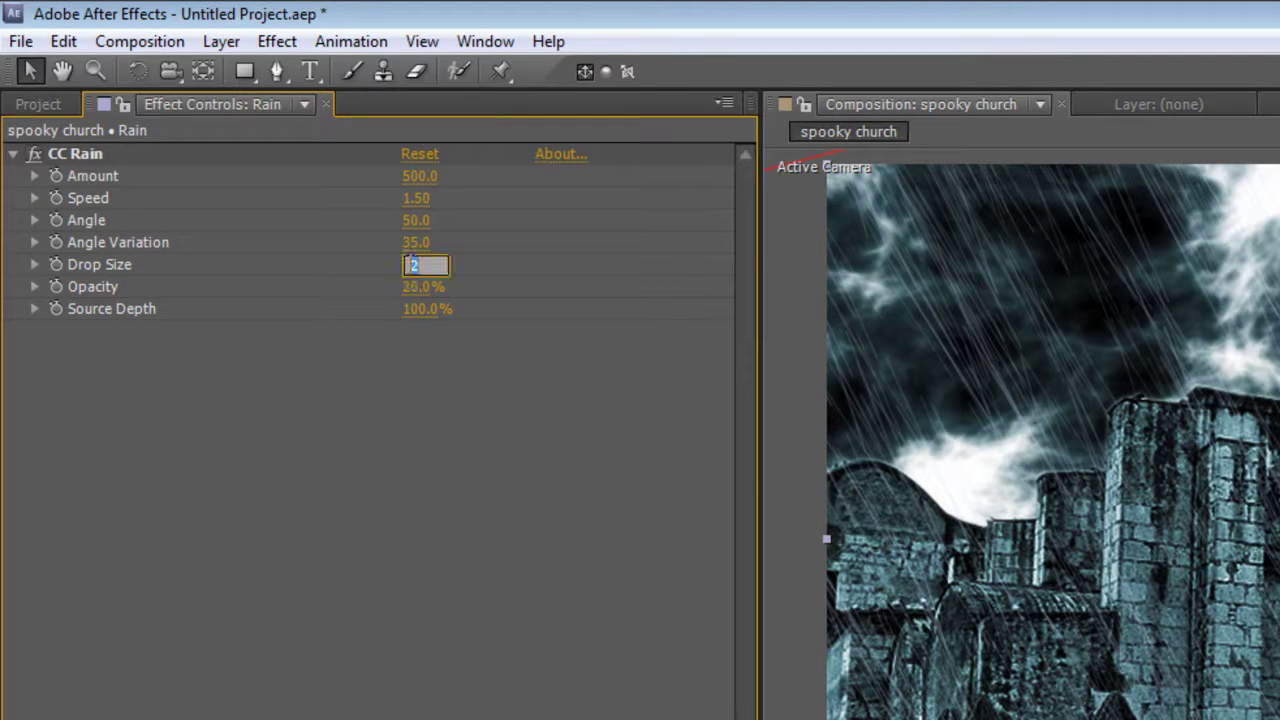
type("3")
left_click(384, 418)
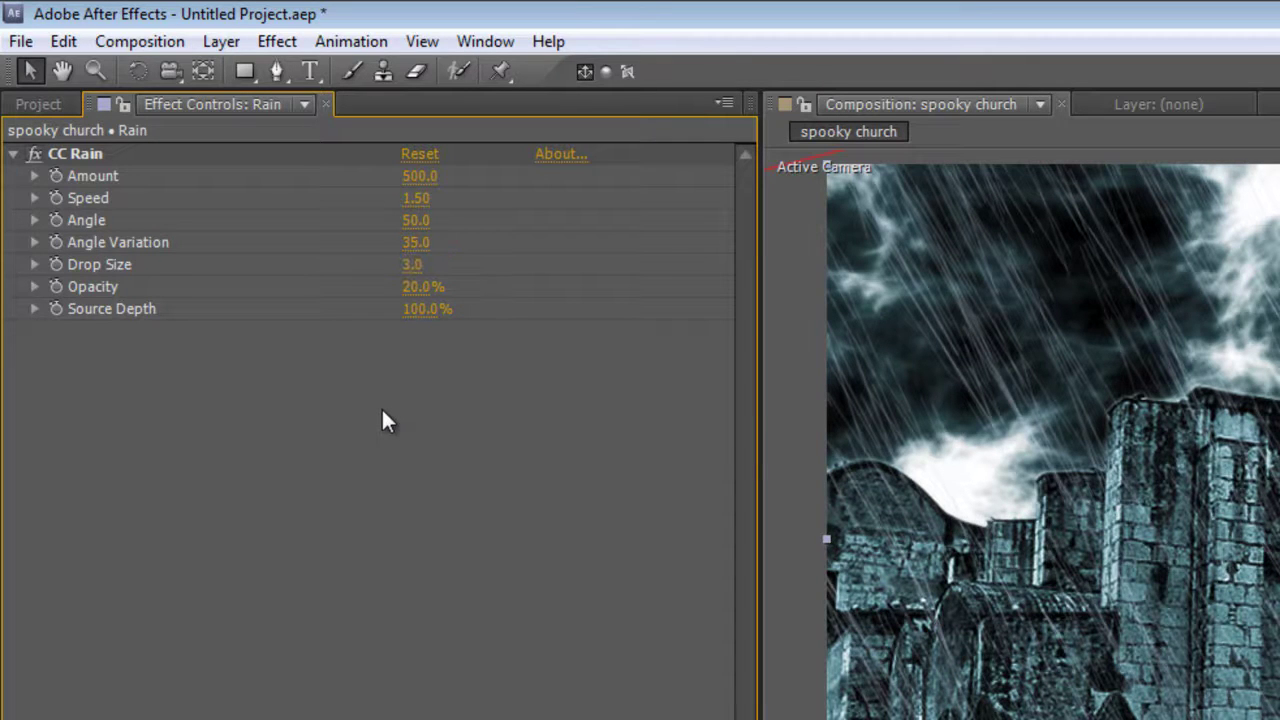